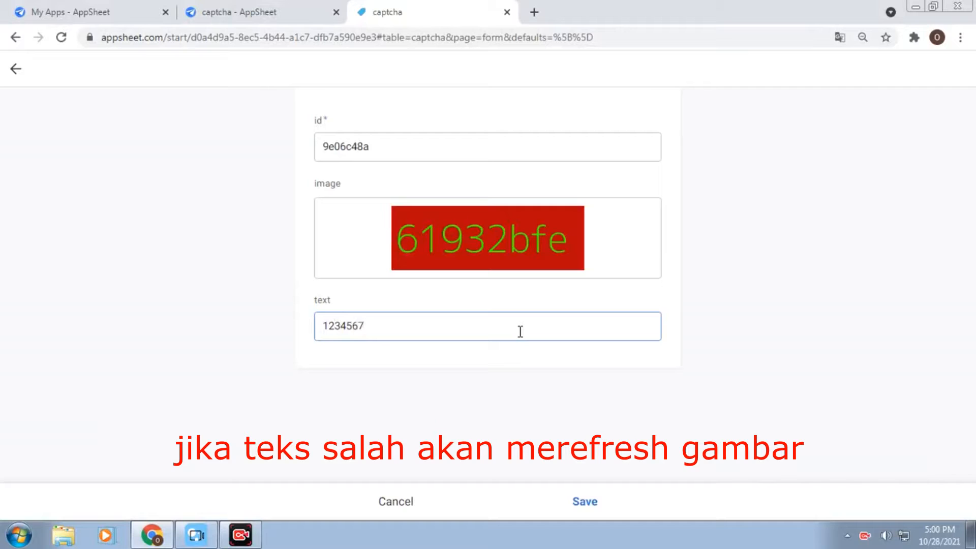
Save the form with a wrong value, then enter 34f9 and leave the field to trigger validation
{"action": "left_click", "coordinate": [592, 504]}
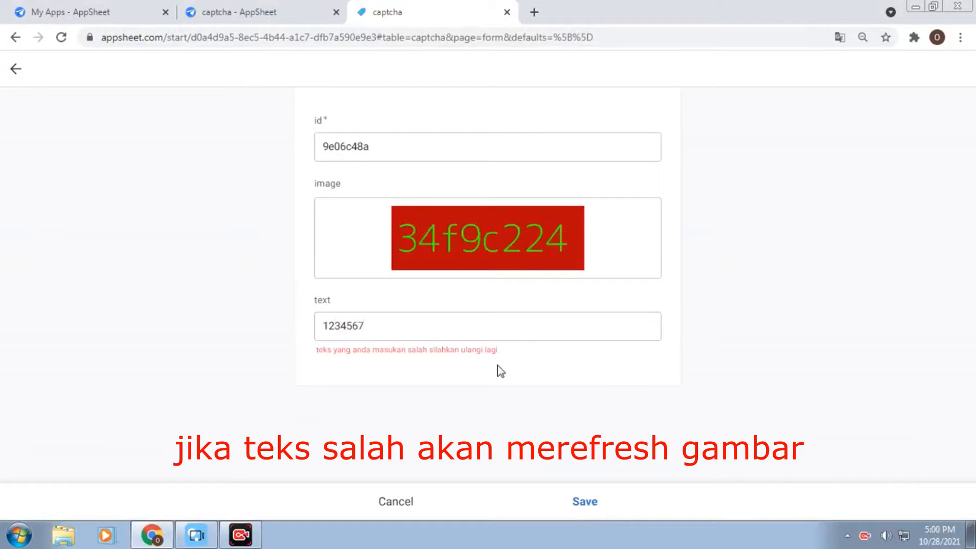
{"action": "double_click", "coordinate": [416, 326]}
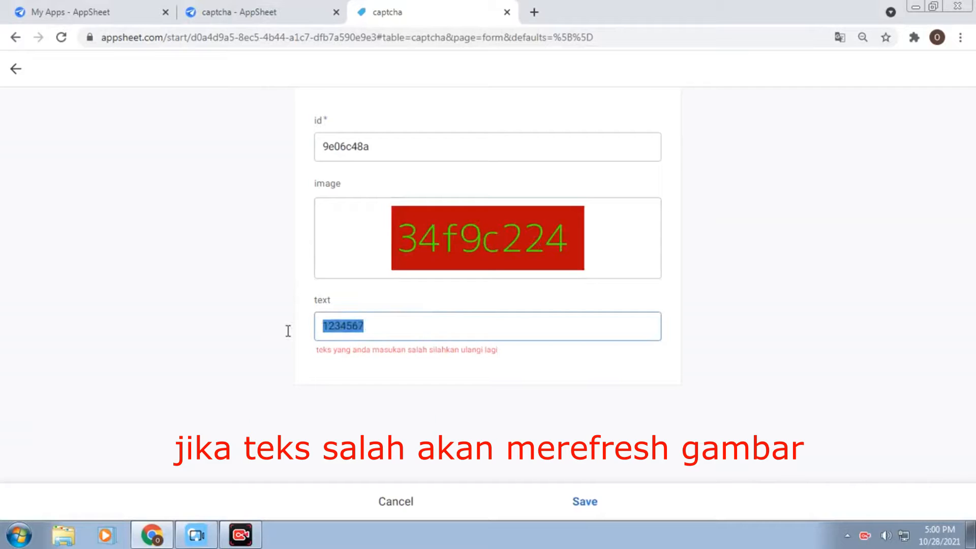
{"action": "left_click_drag", "start_coordinate": [288, 331], "coordinate": [288, 331]}
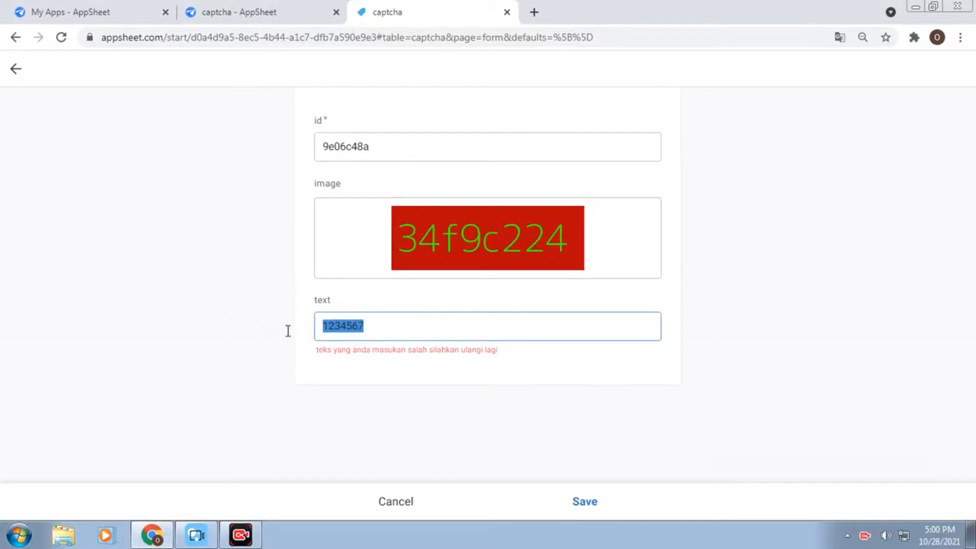
{"action": "type", "text": "34"}
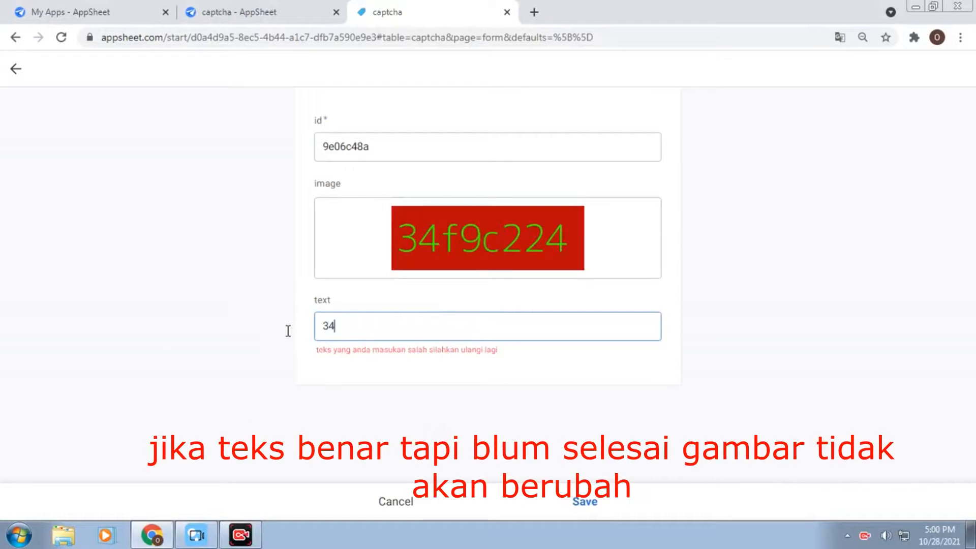
{"action": "type", "text": "f"}
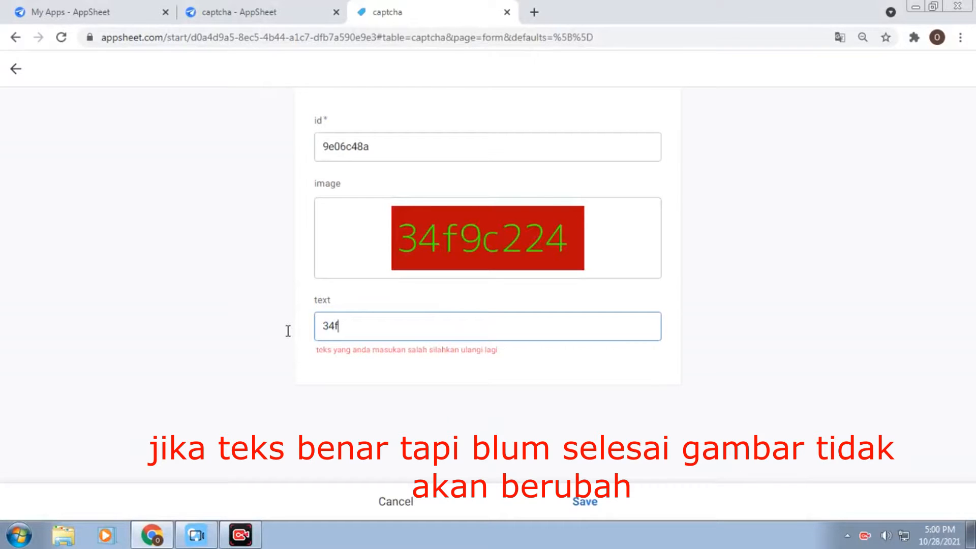
{"action": "type", "text": "9"}
{"action": "left_click", "coordinate": [480, 374]}
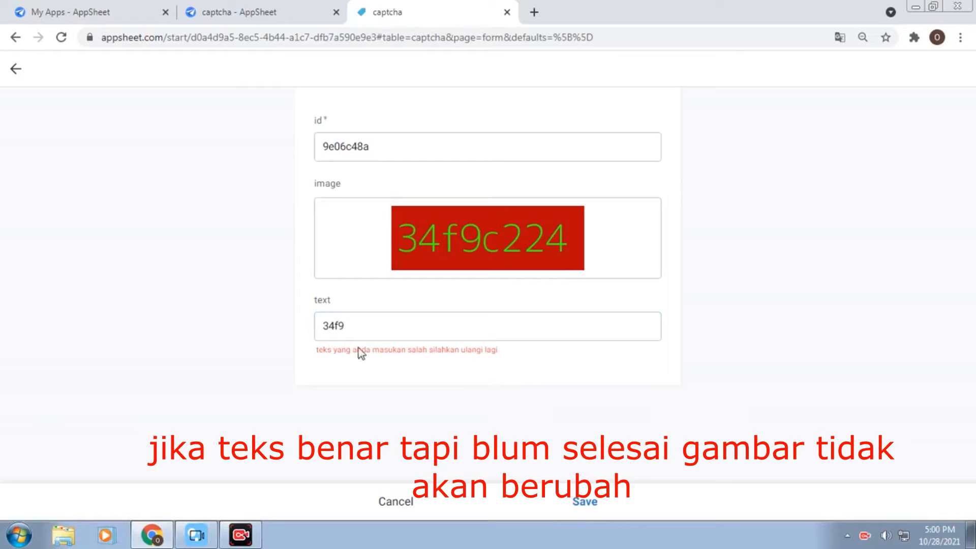
Append hdkdk to make the wrong entry 34f9hdkdk and watch the captcha refresh
{"action": "double_click", "coordinate": [420, 325]}
{"action": "left_click", "coordinate": [419, 324]}
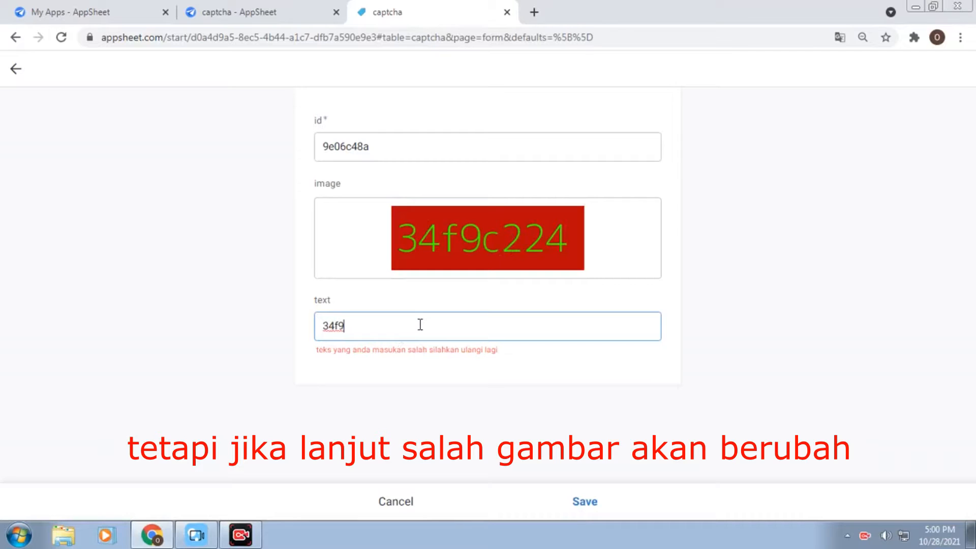
{"action": "type", "text": "hdkdk"}
{"action": "left_click", "coordinate": [468, 386]}
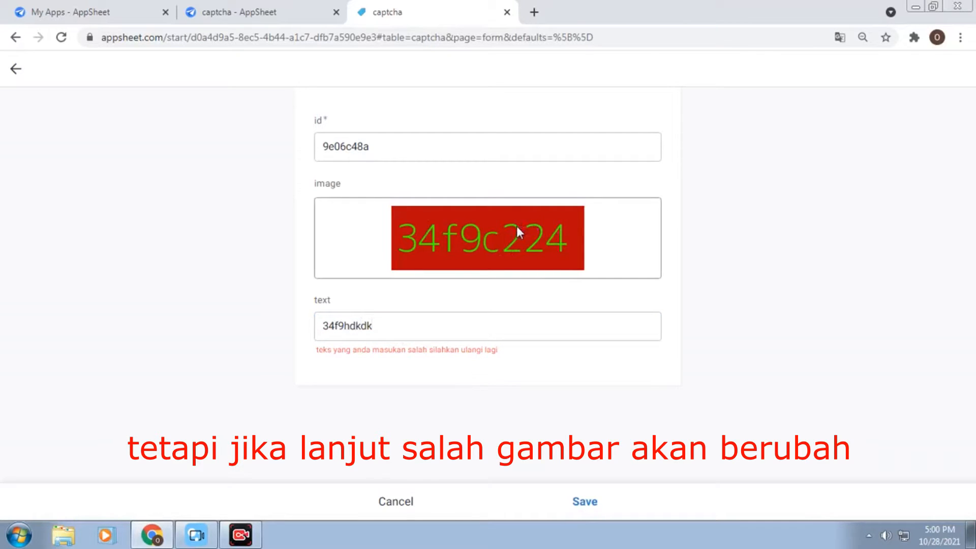
Replace the wrong entry with the matching captcha code bad2a41e
{"action": "left_click", "coordinate": [387, 325]}
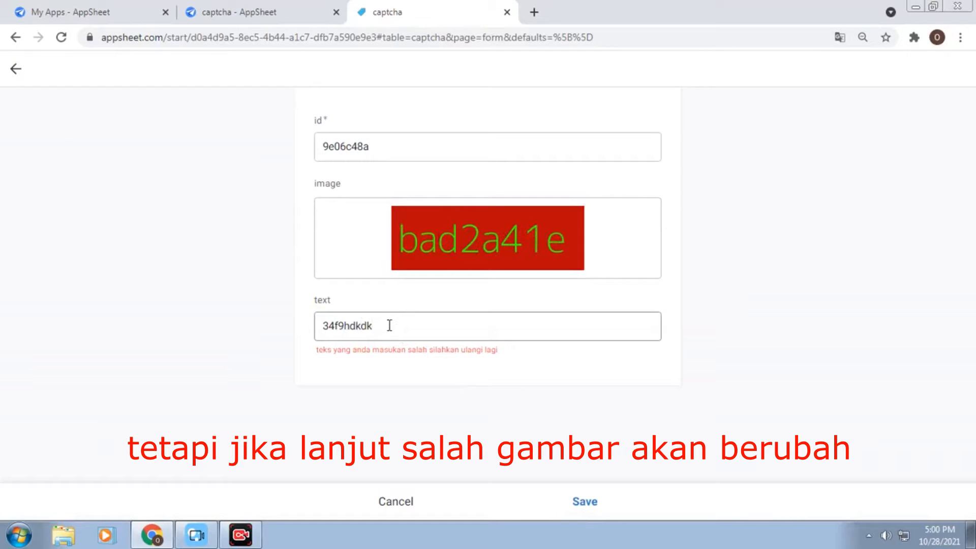
{"action": "double_click", "coordinate": [376, 326]}
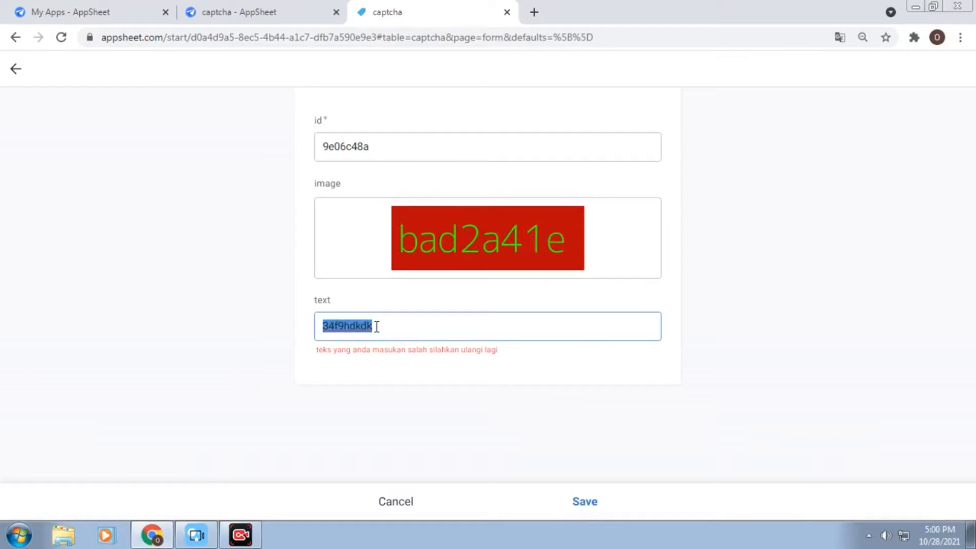
{"action": "type", "text": "bad"}
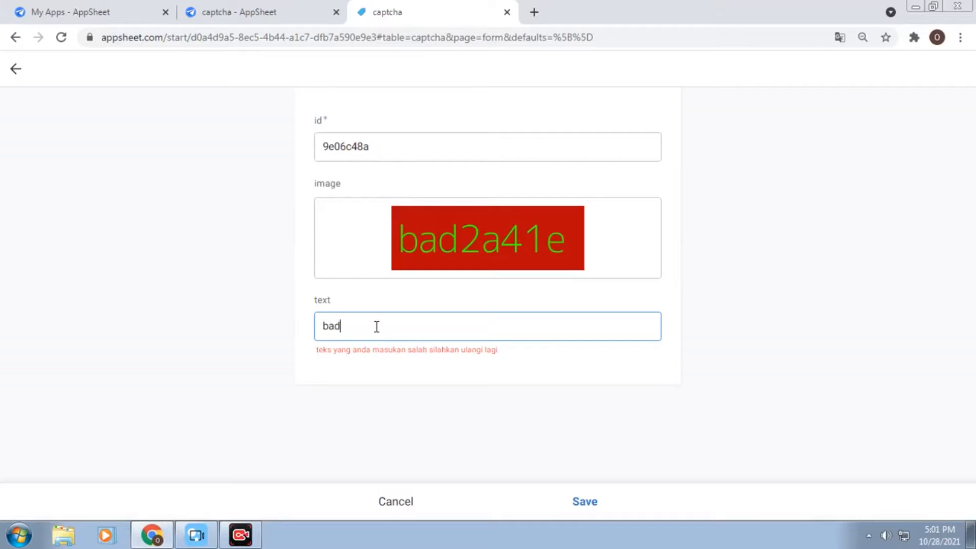
{"action": "type", "text": "2"}
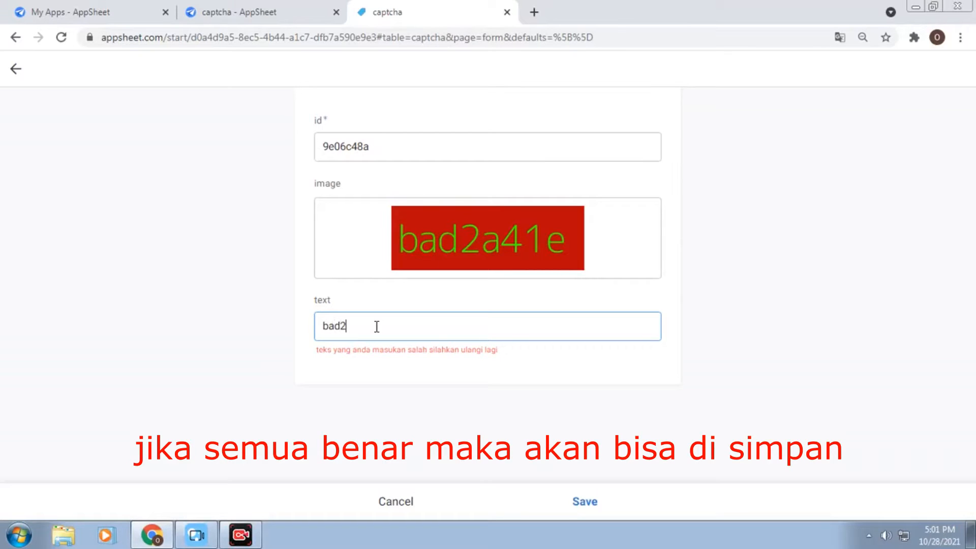
{"action": "type", "text": "a41e"}
Let the bad2a41e entry validate, then go to the My Apps - AppSheet tab
{"action": "left_click", "coordinate": [501, 405]}
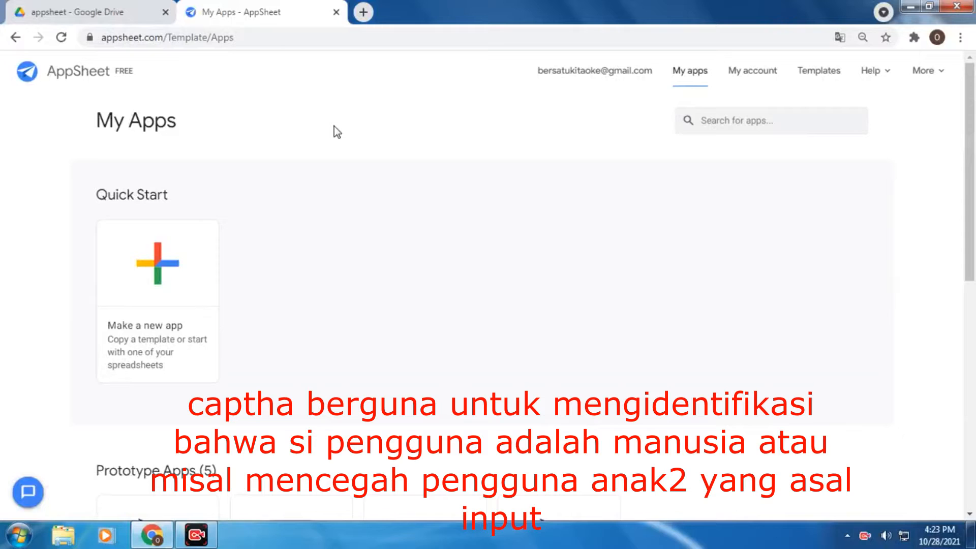
{"action": "left_click", "coordinate": [79, 12]}
Add a blank Google Spreadsheet to the appsheet folder from the folder's right-click menu
{"action": "right_click", "coordinate": [344, 337]}
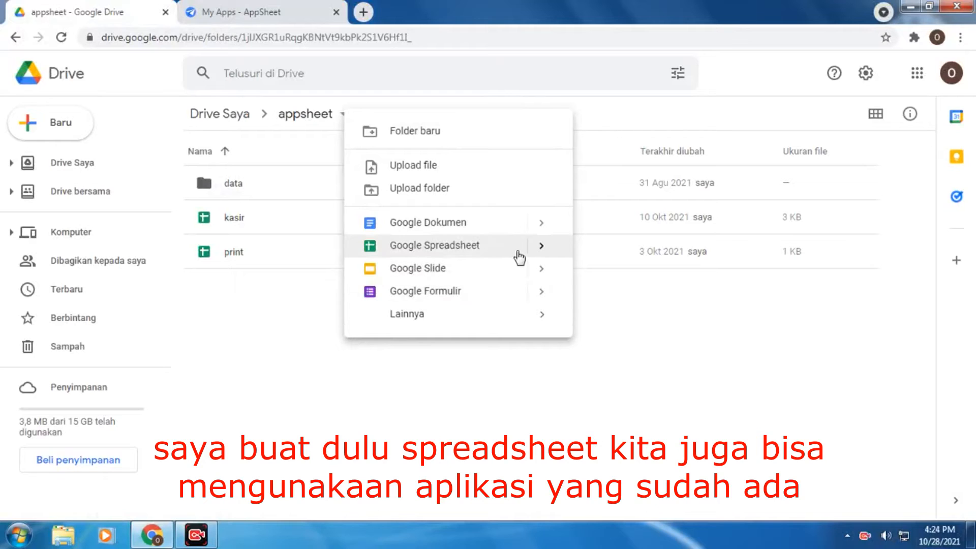
{"action": "left_click", "coordinate": [517, 251]}
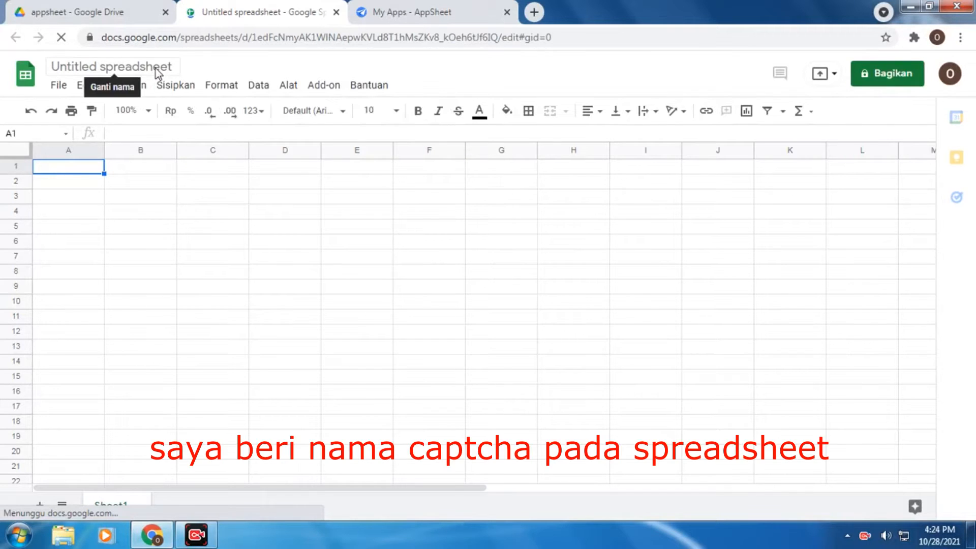
Rename the untitled spreadsheet to captcha
{"action": "double_click", "coordinate": [156, 66]}
{"action": "triple_click", "coordinate": [156, 66]}
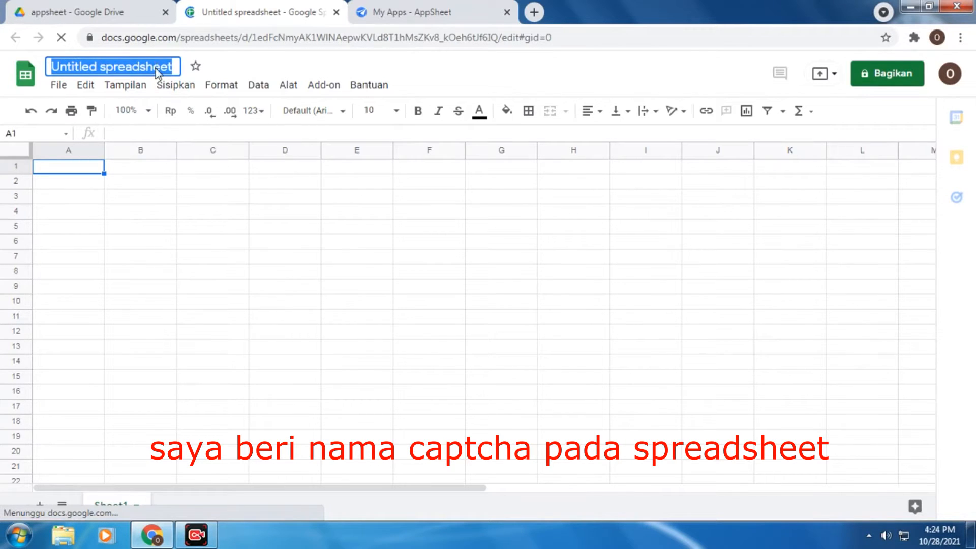
{"action": "type", "text": "cap"}
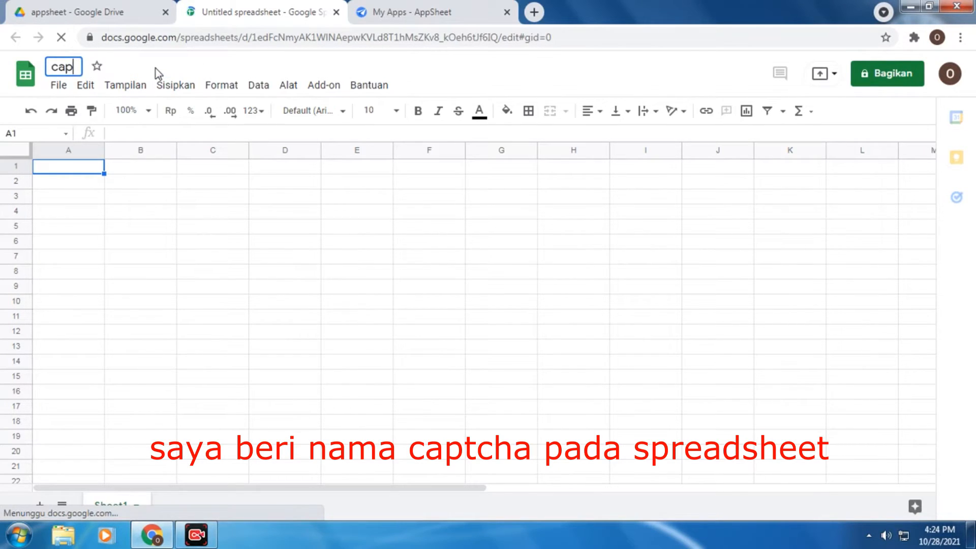
{"action": "type", "text": "t"}
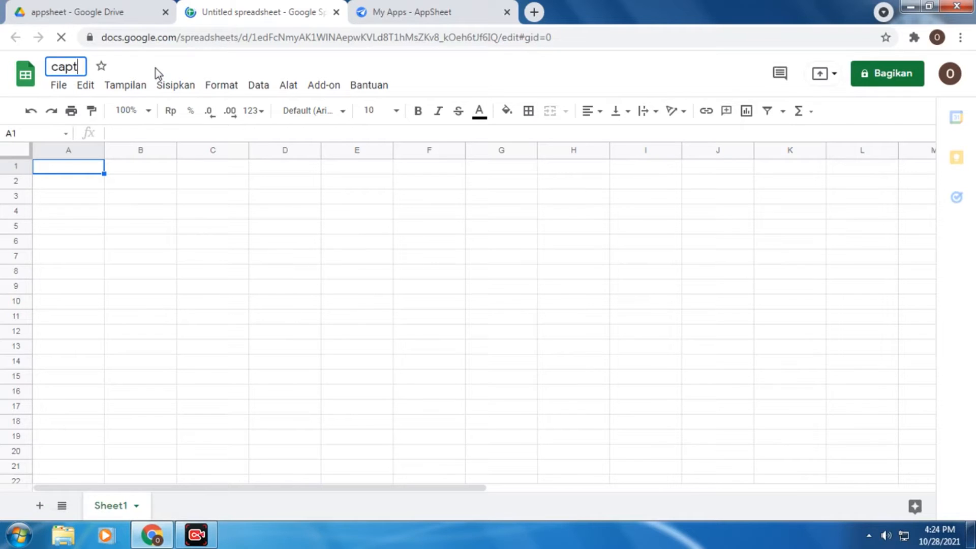
{"action": "type", "text": "cha"}
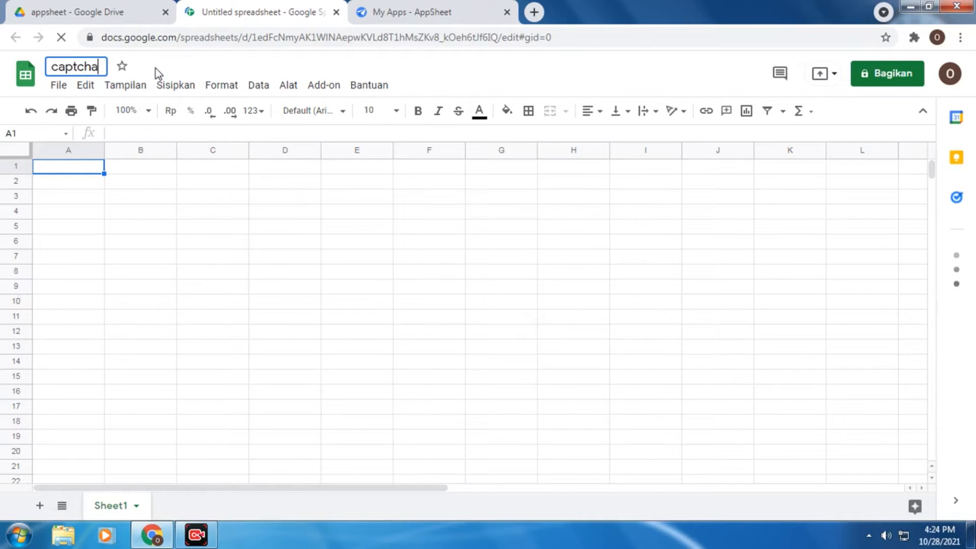
{"action": "left_click", "coordinate": [91, 168]}
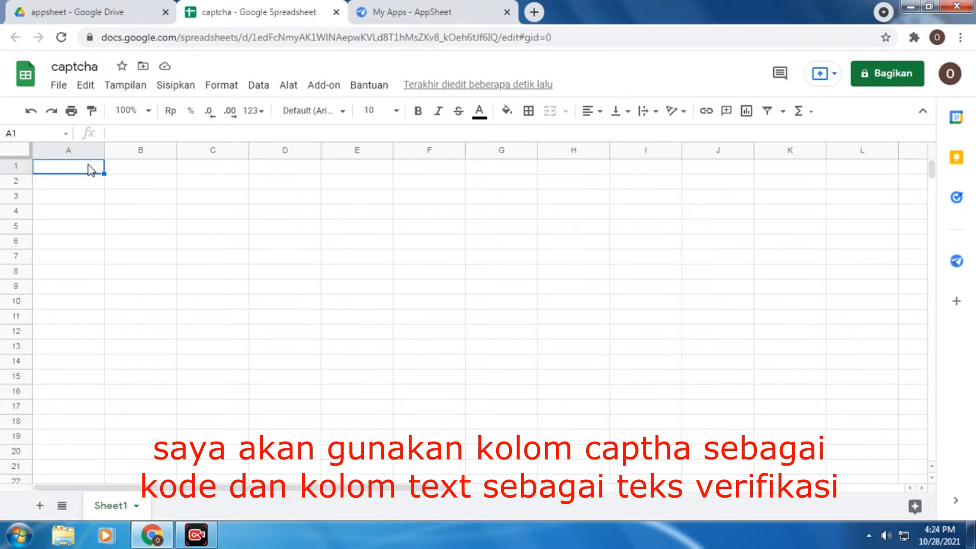
Enter headers id, captha and text in A1:C1, then return to AppSheet's My Apps
{"action": "type", "text": "id"}
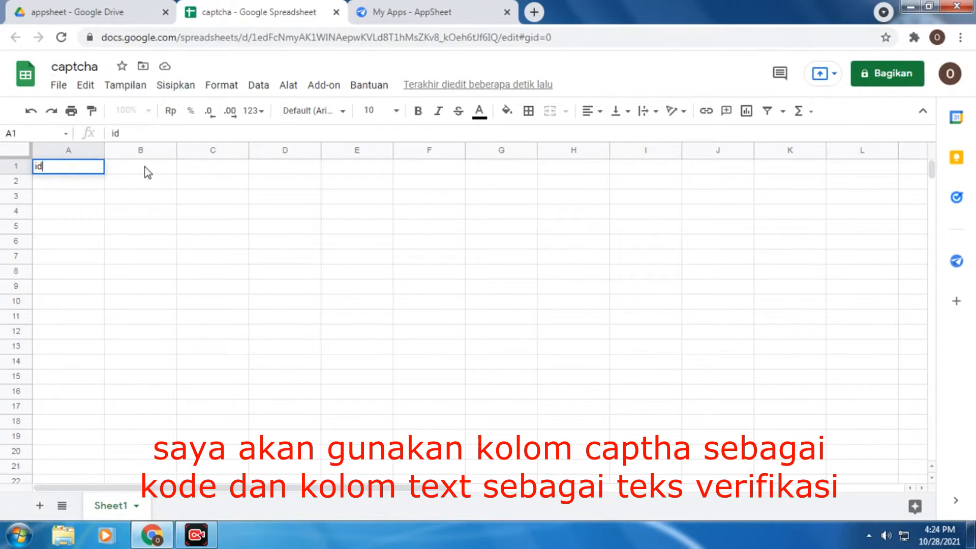
{"action": "left_click", "coordinate": [147, 172]}
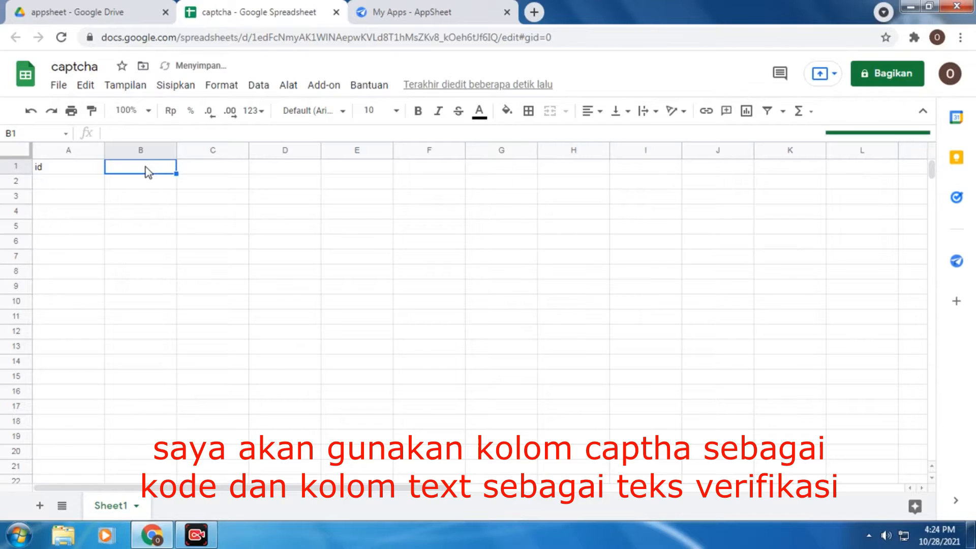
{"action": "type", "text": "capt"}
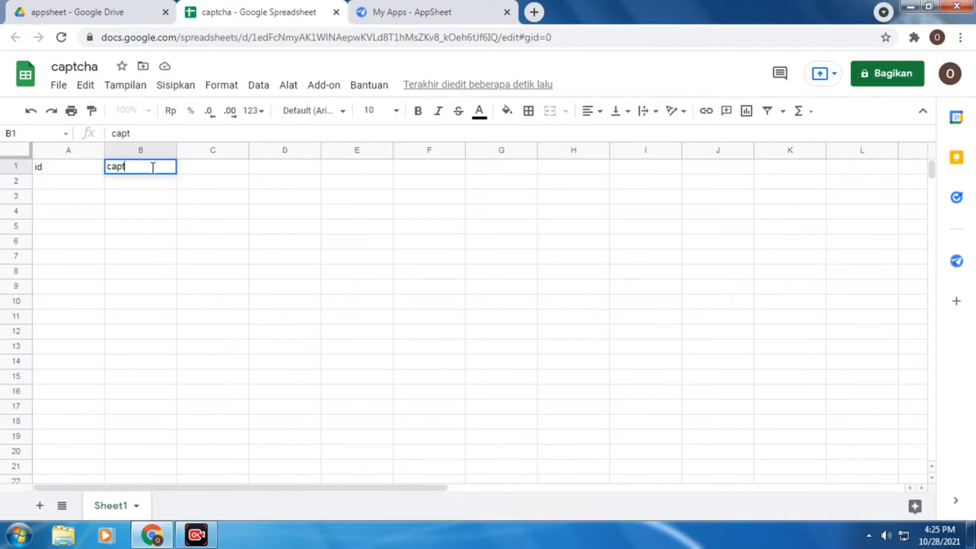
{"action": "type", "text": "ha"}
{"action": "left_click", "coordinate": [213, 171]}
{"action": "type", "text": "text"}
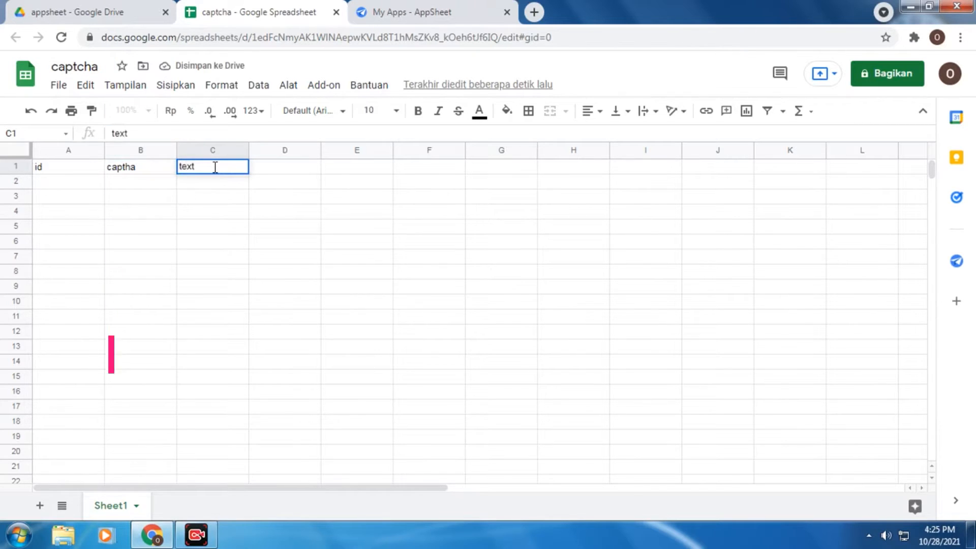
{"action": "left_click", "coordinate": [300, 190]}
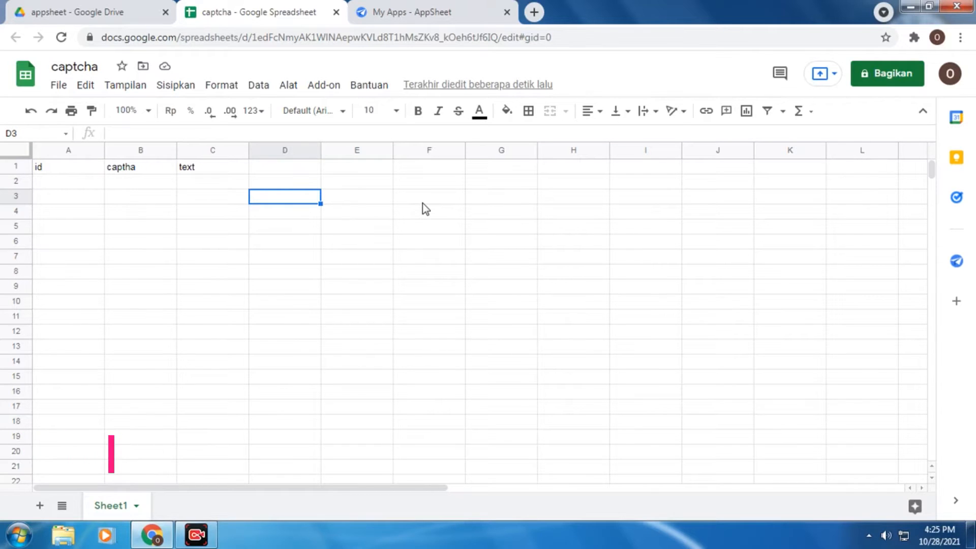
{"action": "left_click", "coordinate": [468, 8]}
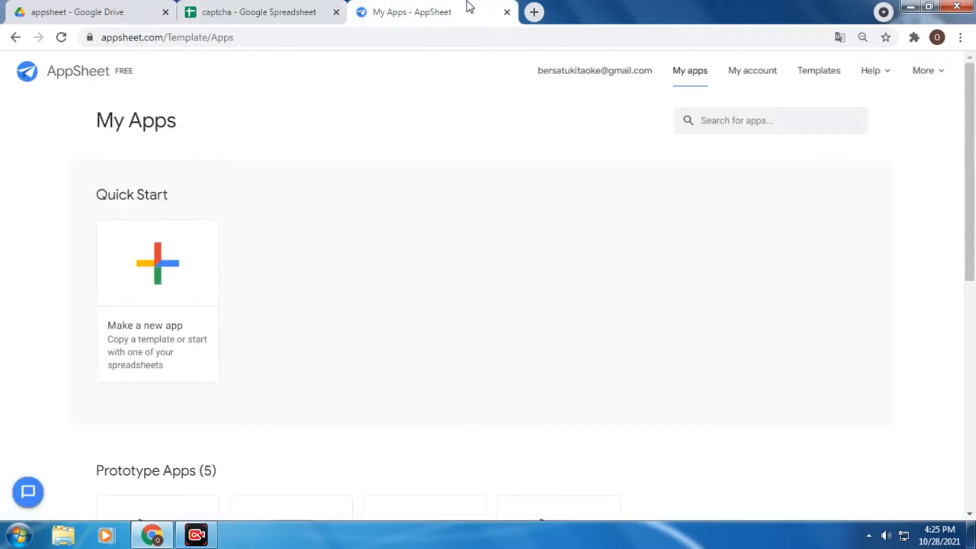
Start a new app from your own data named captcha in the Personal/Fun category
{"action": "left_click", "coordinate": [196, 295]}
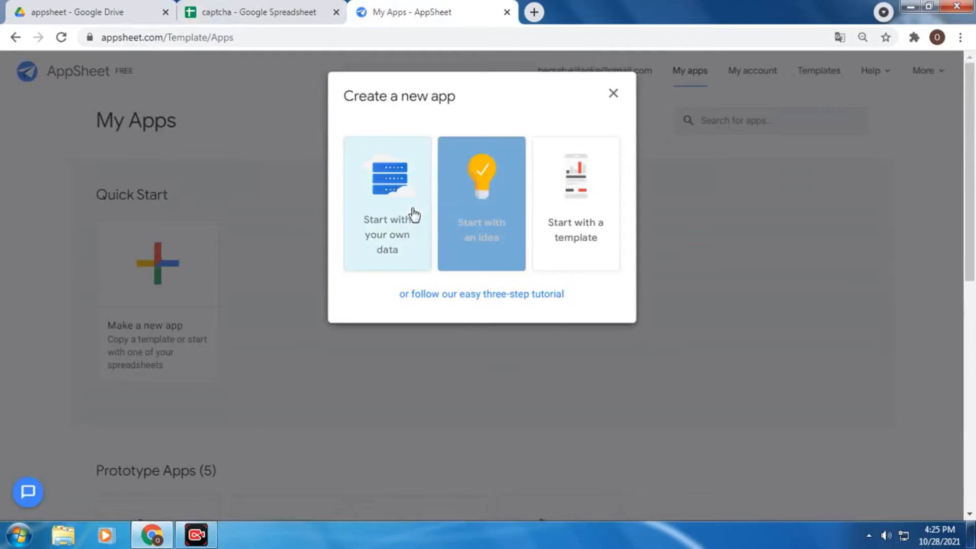
{"action": "left_click", "coordinate": [408, 216]}
{"action": "left_click", "coordinate": [438, 170]}
{"action": "left_click_drag", "start_coordinate": [434, 163], "coordinate": [298, 178]}
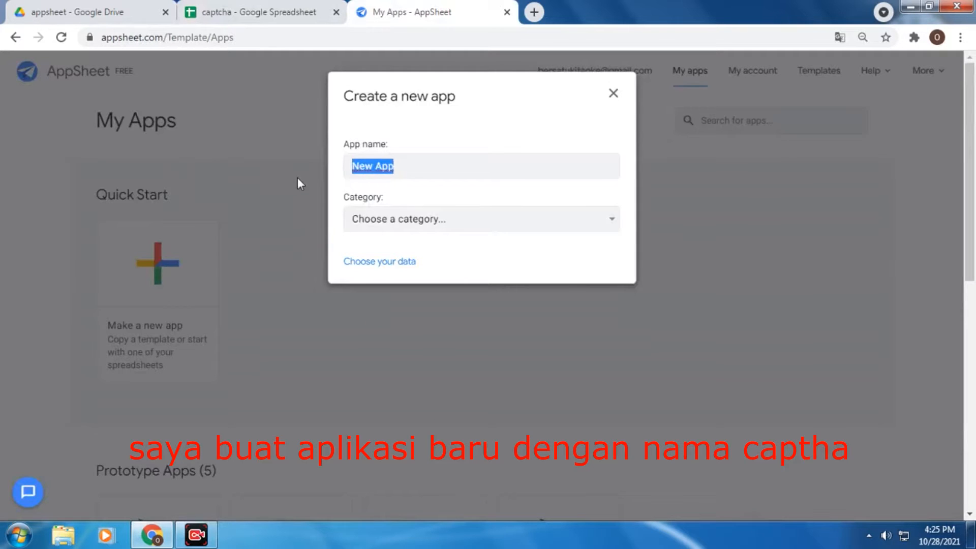
{"action": "type", "text": "ca"}
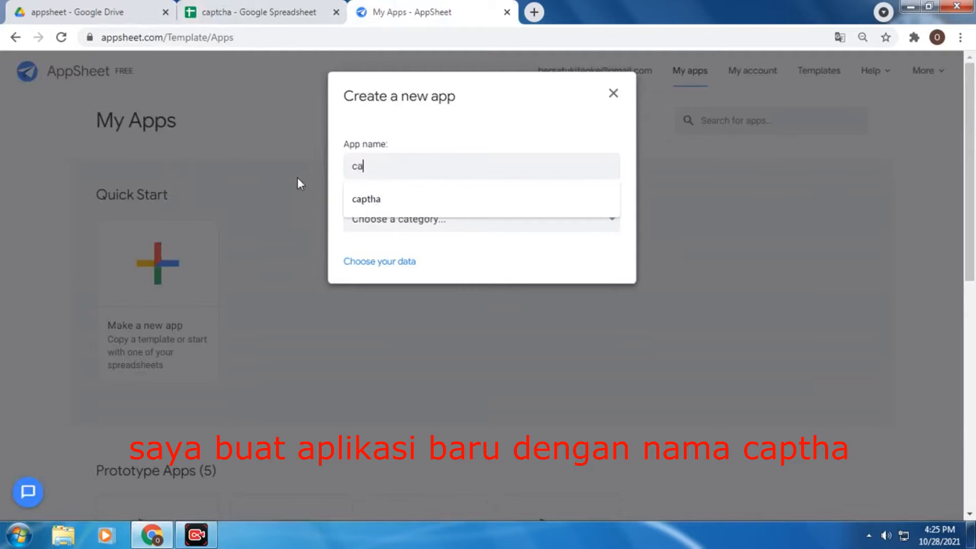
{"action": "type", "text": "ptha"}
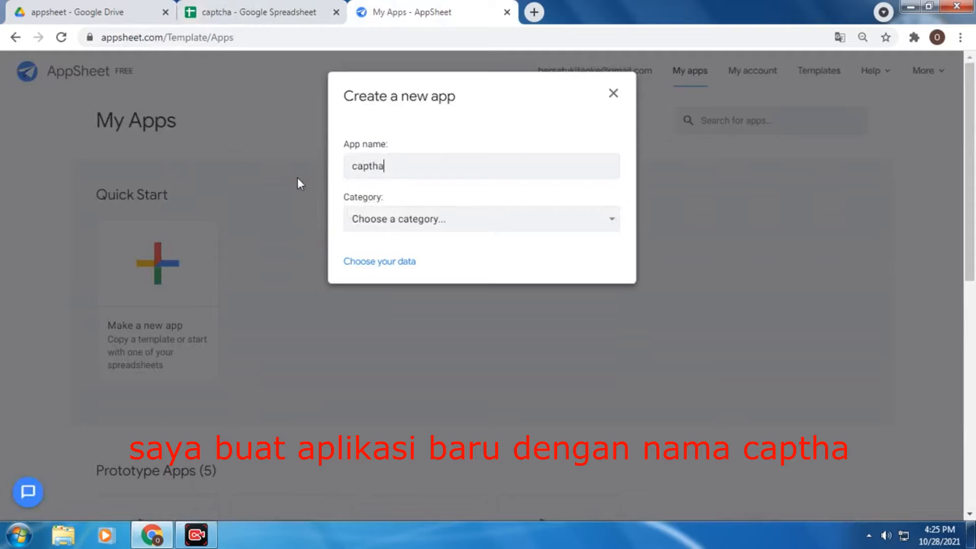
{"action": "left_click", "coordinate": [373, 166]}
{"action": "type", "text": "c"}
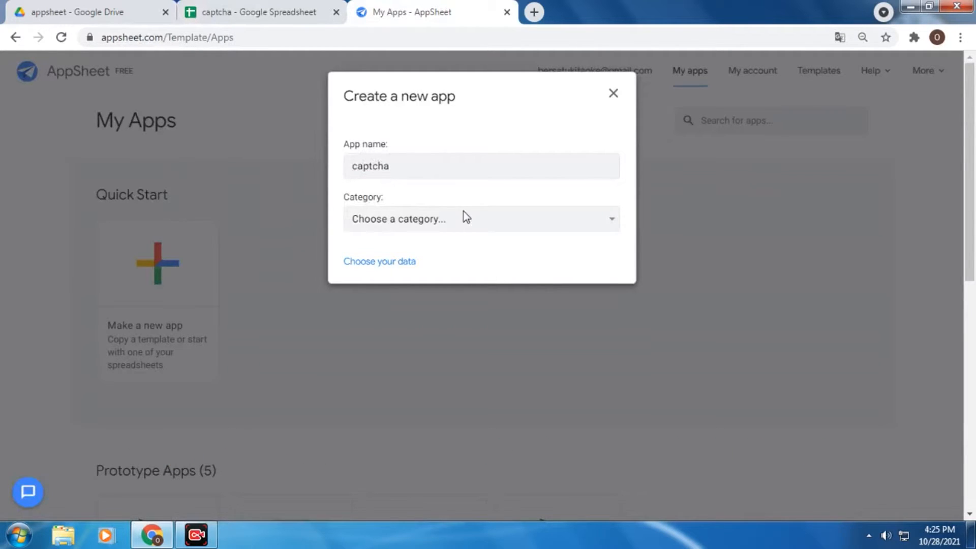
{"action": "left_click", "coordinate": [462, 219]}
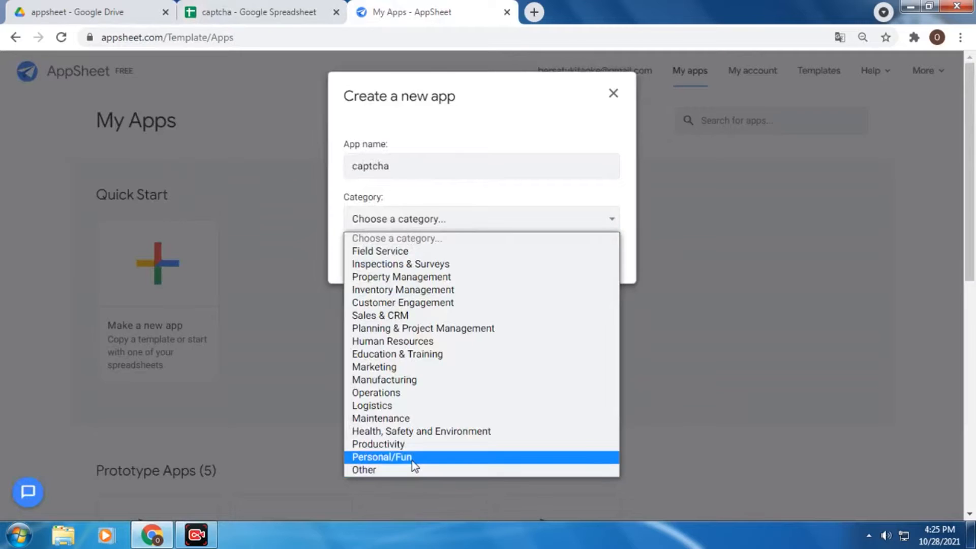
{"action": "left_click", "coordinate": [411, 460]}
Select the captcha spreadsheet in the appsheet folder as the app's data
{"action": "left_click", "coordinate": [389, 265]}
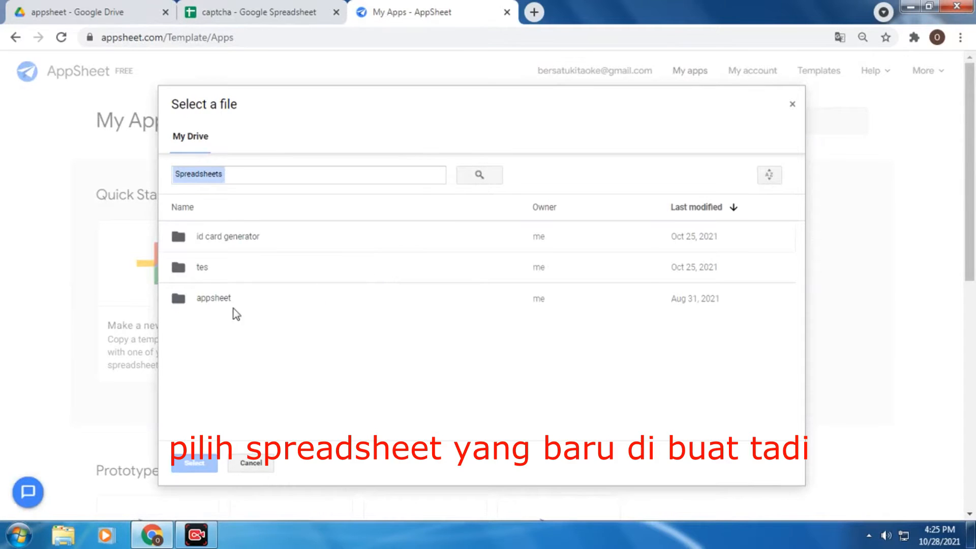
{"action": "double_click", "coordinate": [227, 298]}
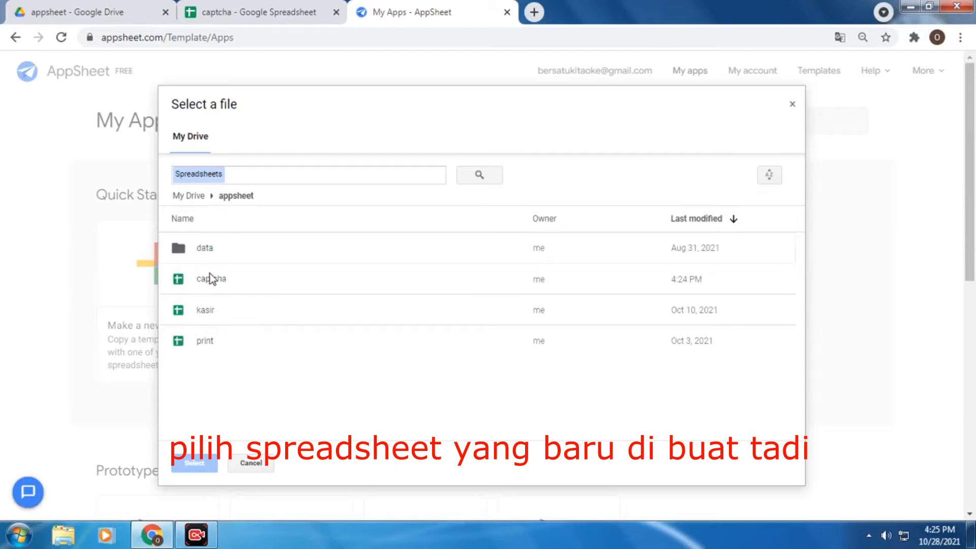
{"action": "left_click", "coordinate": [212, 277]}
{"action": "left_click", "coordinate": [195, 463]}
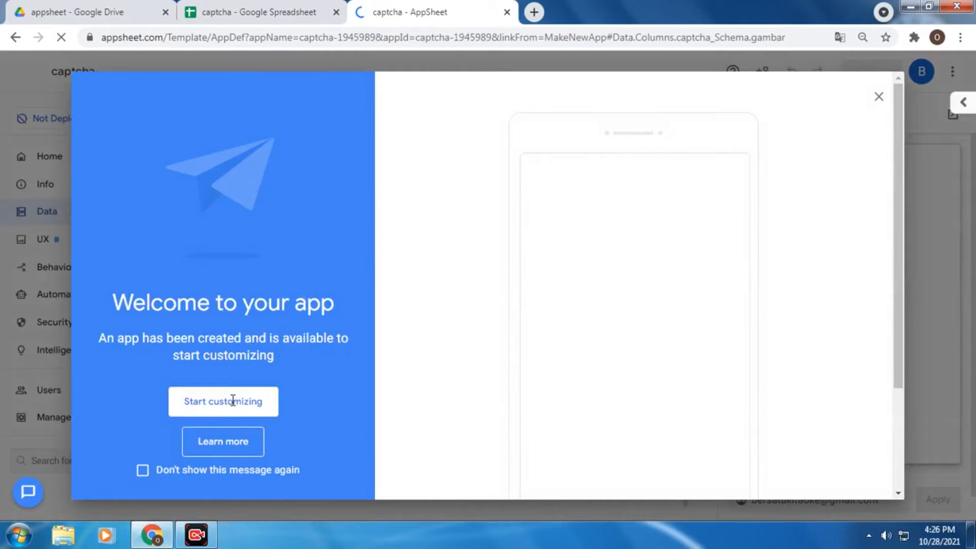
Dismiss the welcome message and preview the add-record form with id, captha and text fields
{"action": "left_click", "coordinate": [237, 402]}
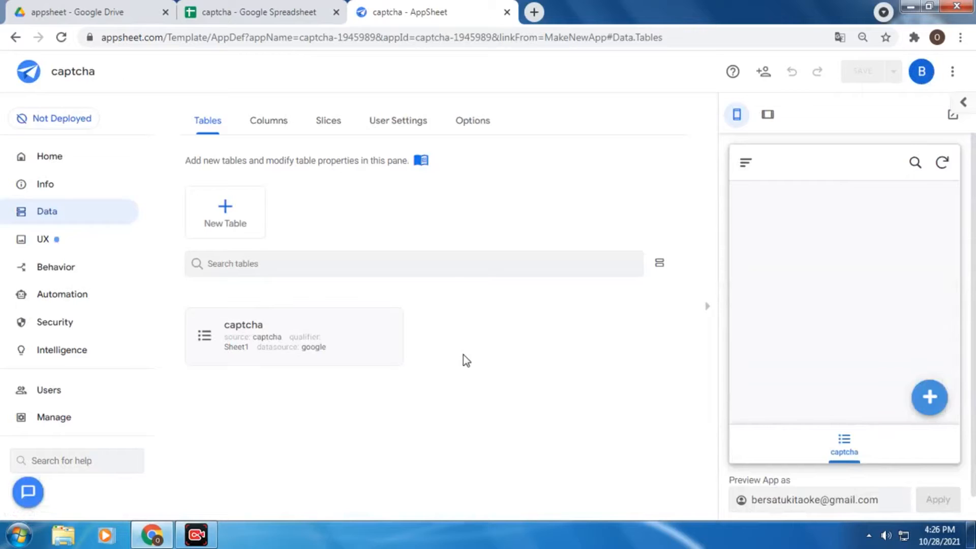
{"action": "left_click", "coordinate": [929, 397]}
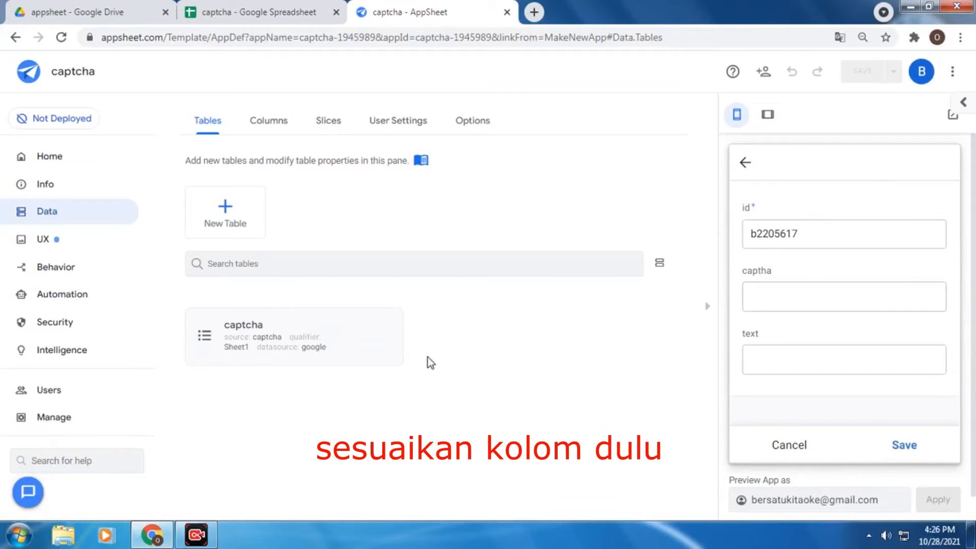
Edit the captha column from the captcha table's columns and expand its Auto Compute section
{"action": "left_click", "coordinate": [218, 340]}
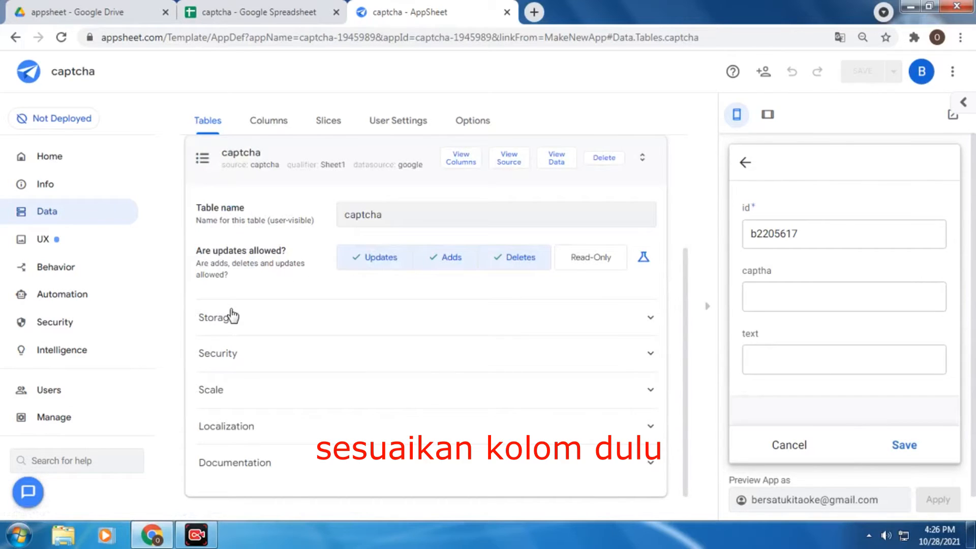
{"action": "left_click", "coordinate": [461, 159]}
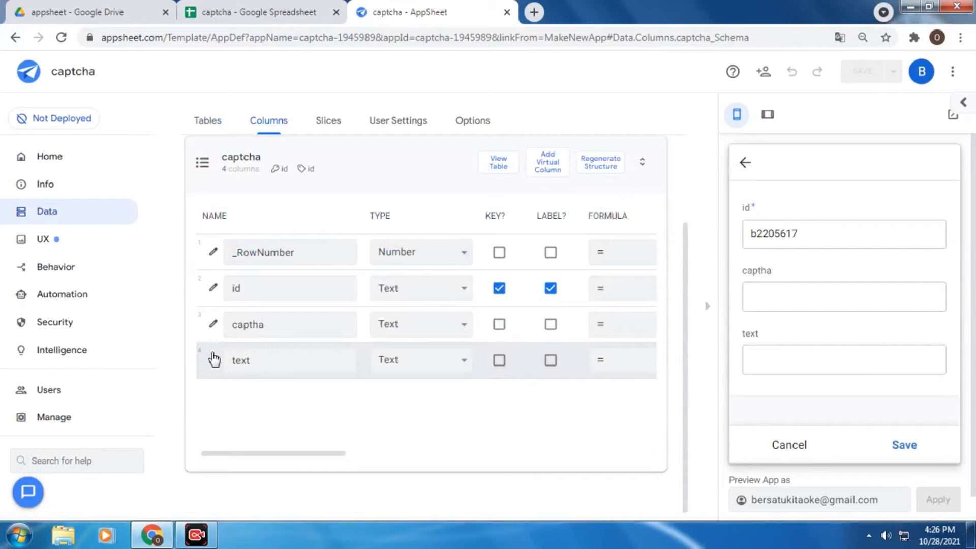
{"action": "left_click", "coordinate": [213, 324]}
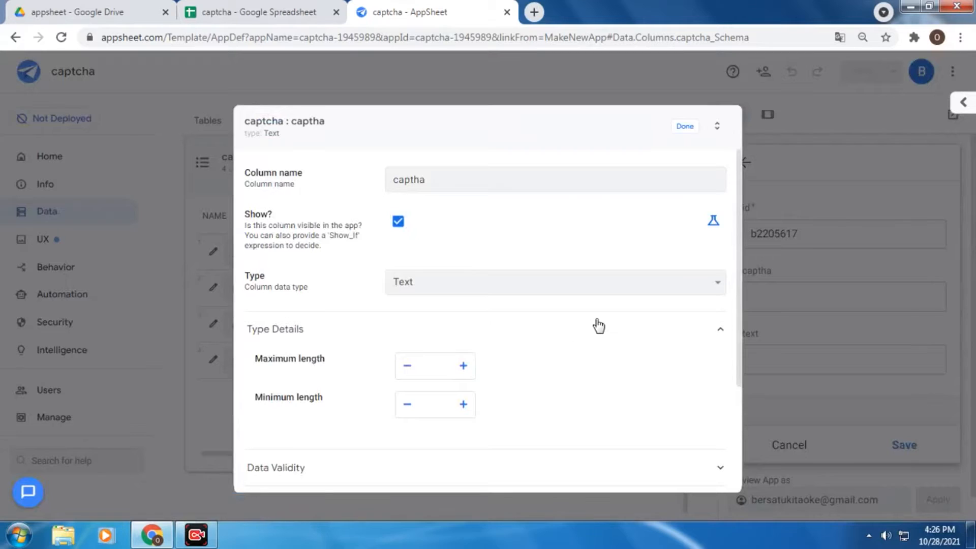
{"action": "scroll", "coordinate": [590, 328], "scroll_direction": "down", "scroll_amount": 3}
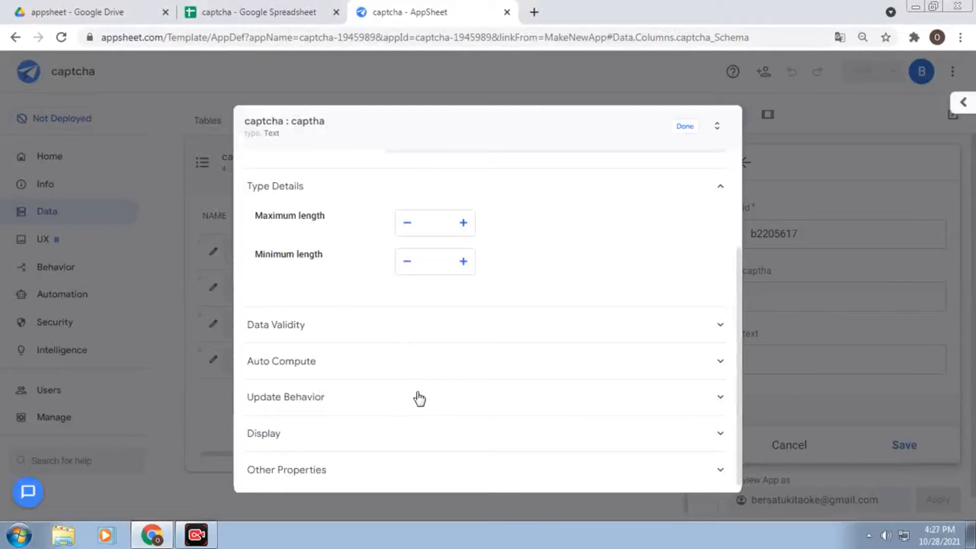
{"action": "left_click", "coordinate": [433, 367]}
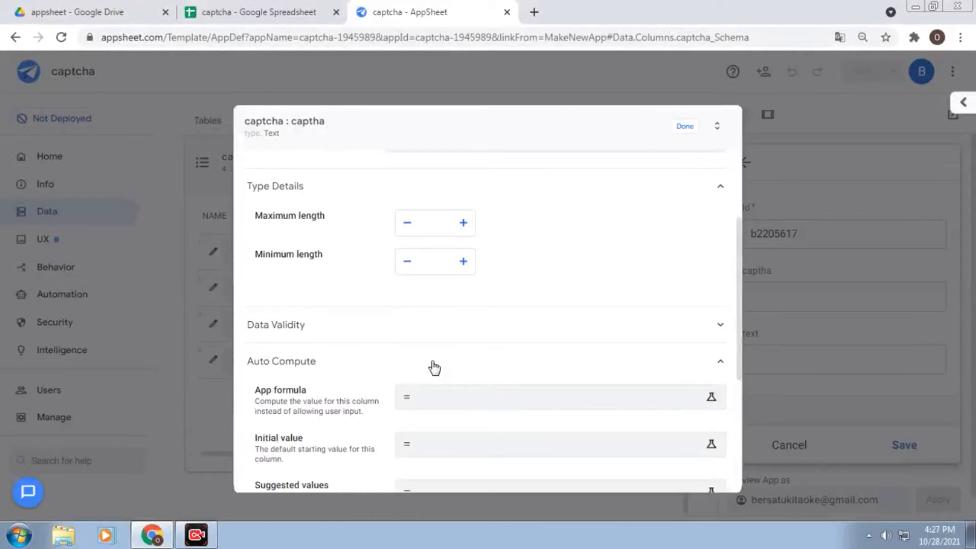
{"action": "scroll", "coordinate": [435, 366], "scroll_direction": "down", "scroll_amount": 1}
Give the captha column the App Formula uniqueid() and finish editing the column
{"action": "left_click", "coordinate": [462, 332]}
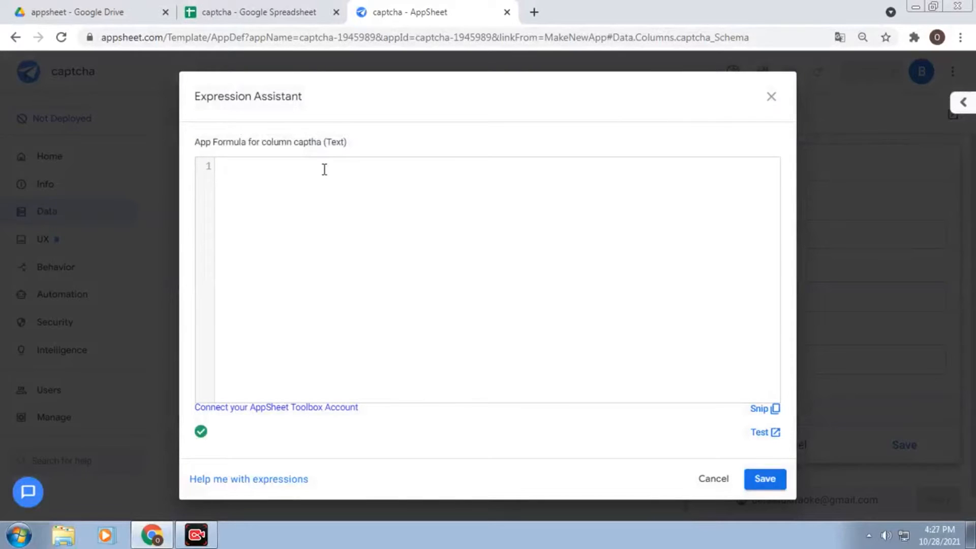
{"action": "type", "text": "u"}
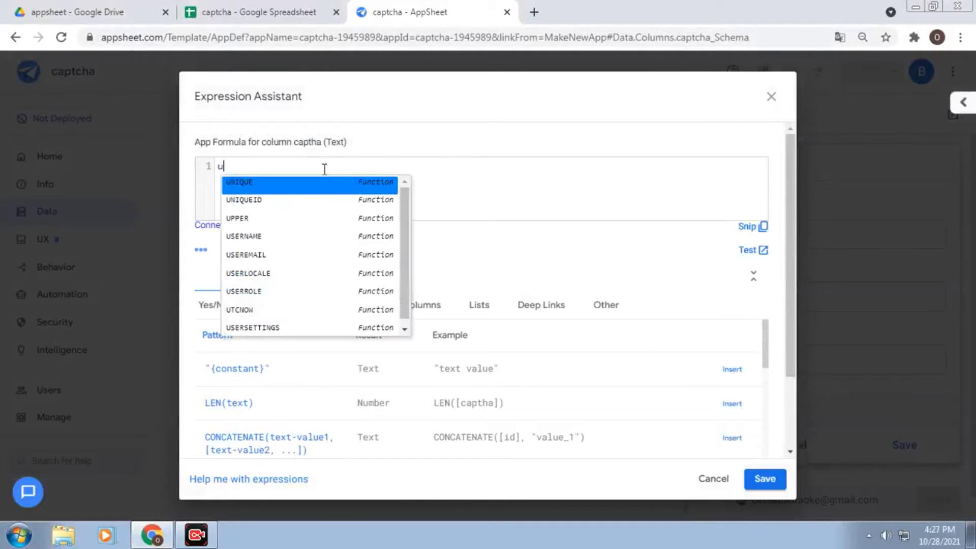
{"action": "type", "text": "niq"}
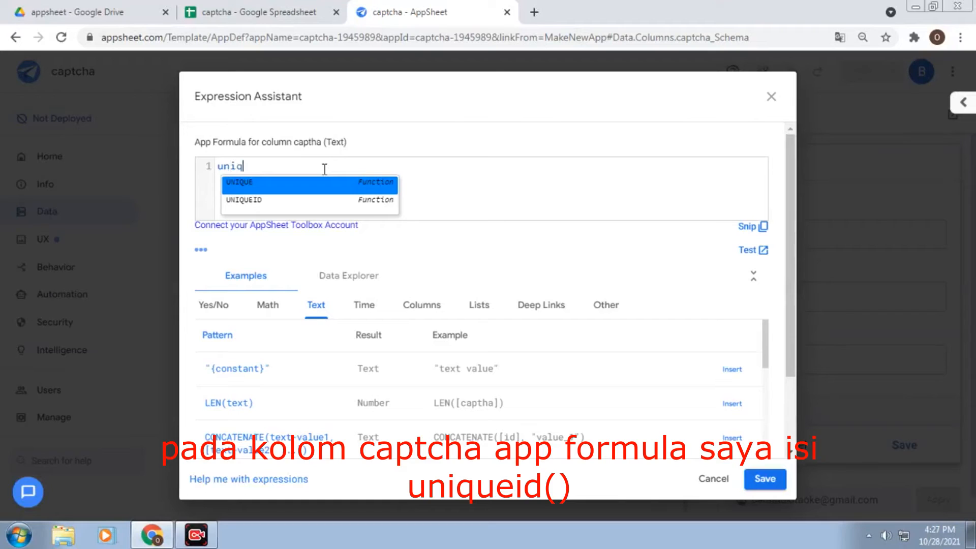
{"action": "type", "text": "uei"}
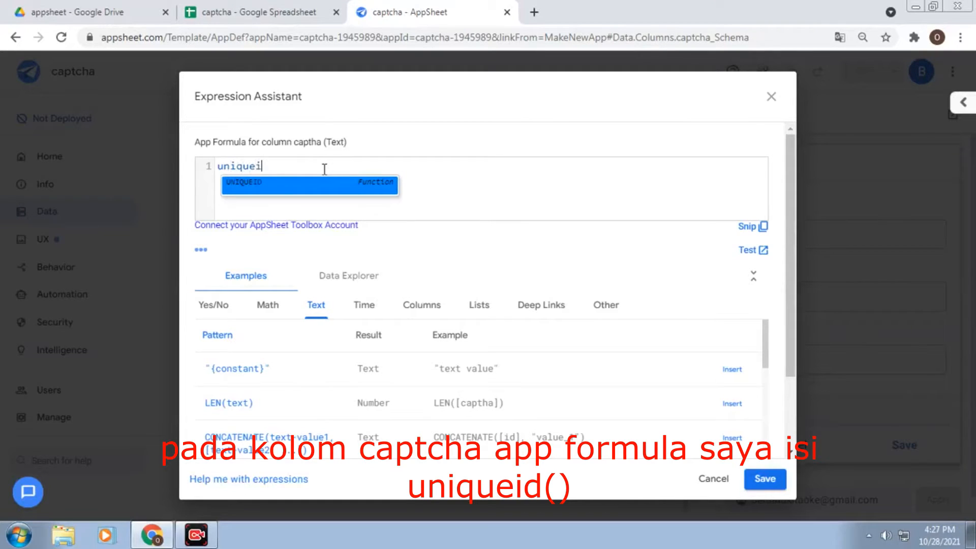
{"action": "type", "text": "d()"}
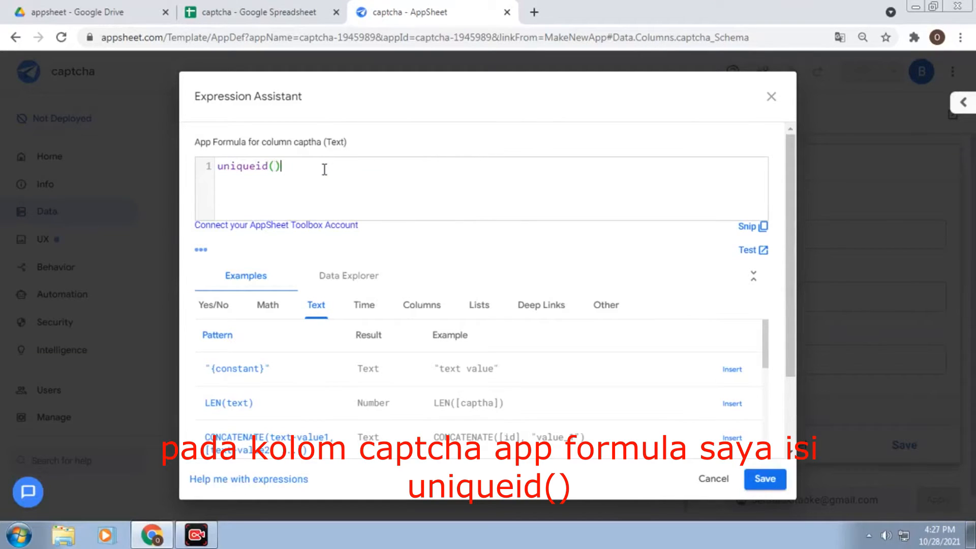
{"action": "left_click", "coordinate": [775, 487]}
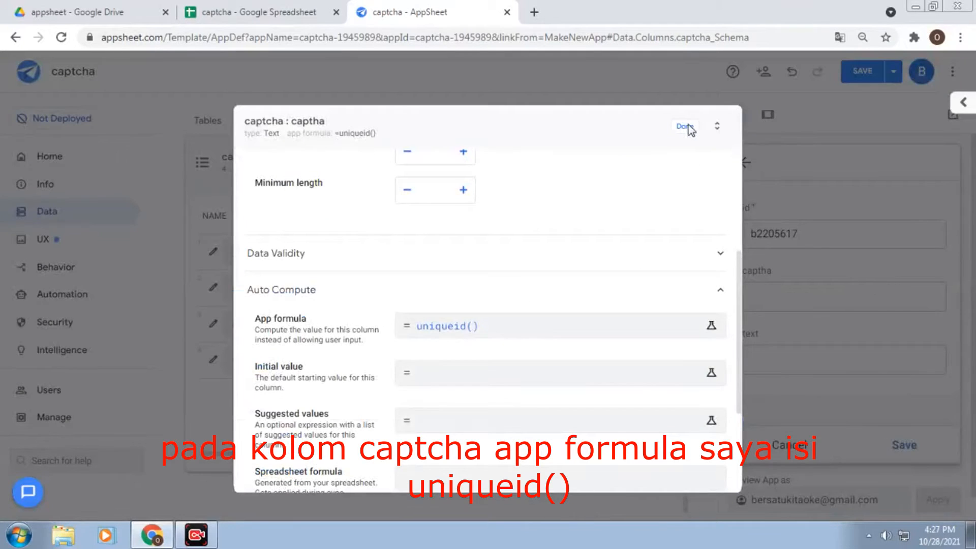
{"action": "left_click", "coordinate": [683, 128]}
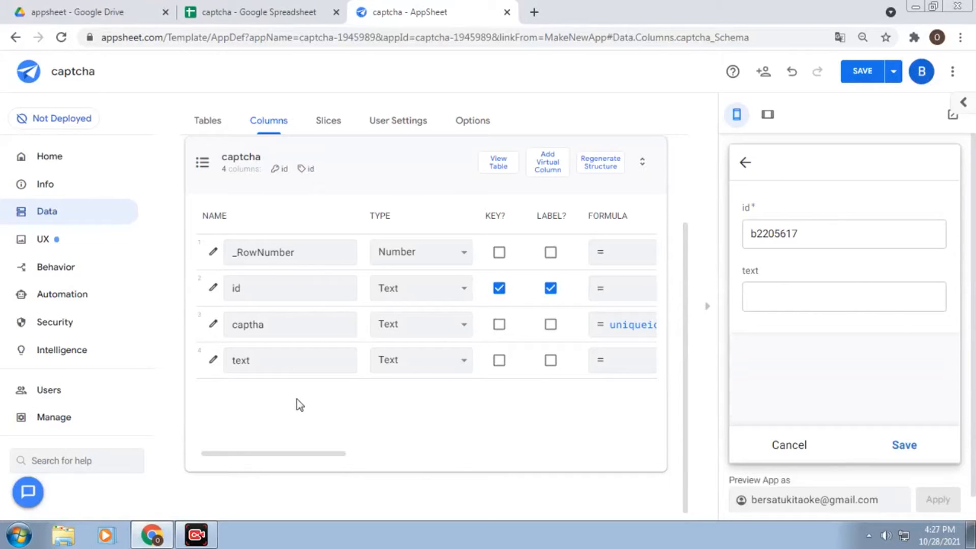
Edit the text column, expand Data Validity and open its Valid If expression
{"action": "left_click", "coordinate": [213, 361]}
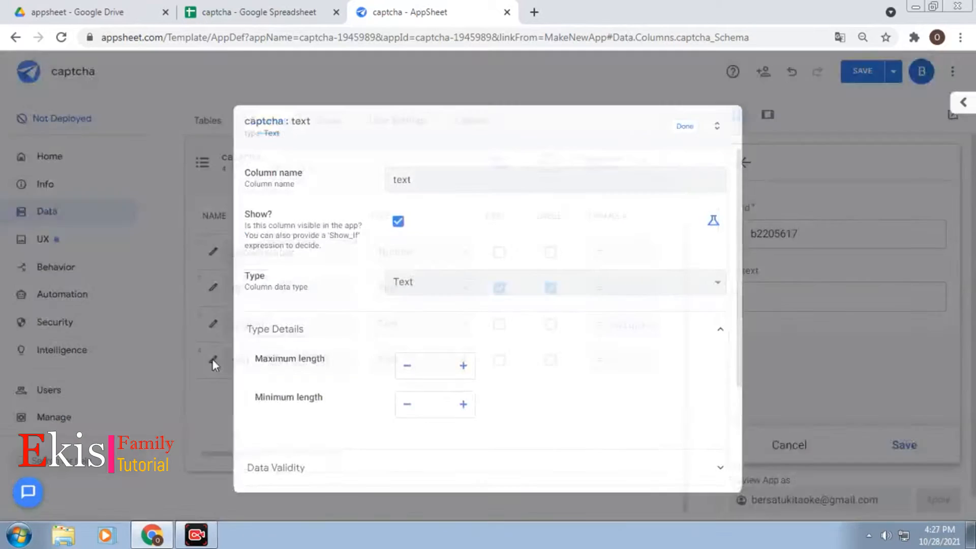
{"action": "scroll", "coordinate": [619, 349], "scroll_direction": "down", "scroll_amount": 3}
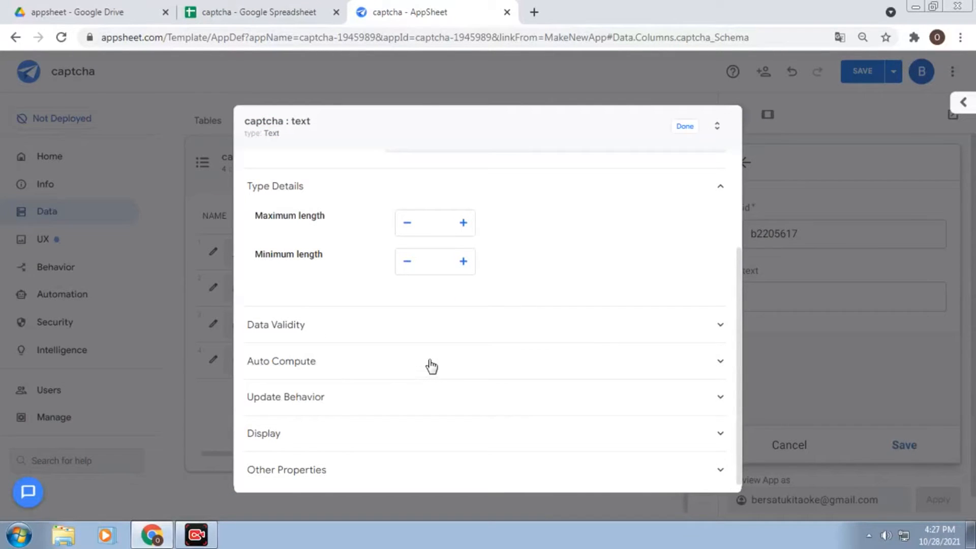
{"action": "left_click", "coordinate": [431, 365]}
{"action": "scroll", "coordinate": [431, 365], "scroll_direction": "down", "scroll_amount": 3}
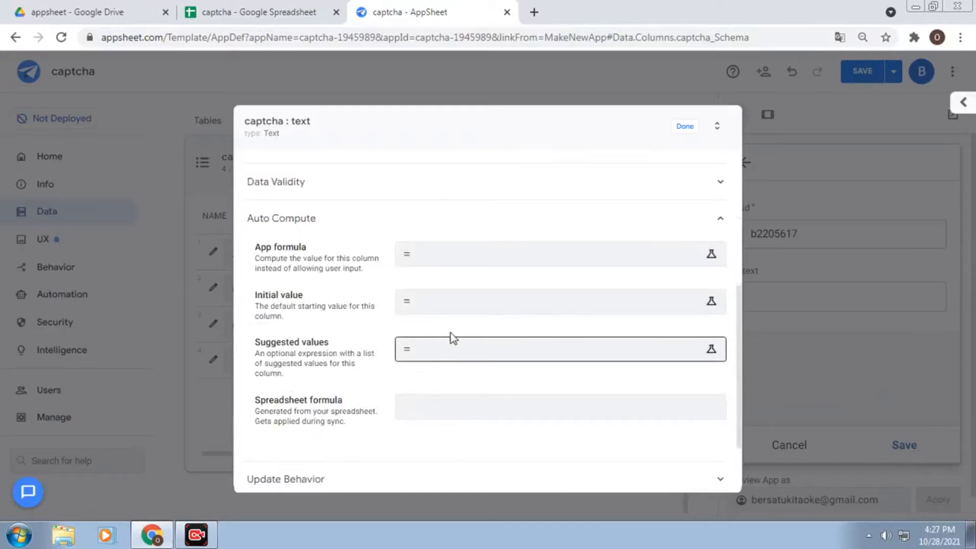
{"action": "scroll", "coordinate": [456, 322], "scroll_direction": "up", "scroll_amount": 3}
{"action": "left_click", "coordinate": [400, 335]}
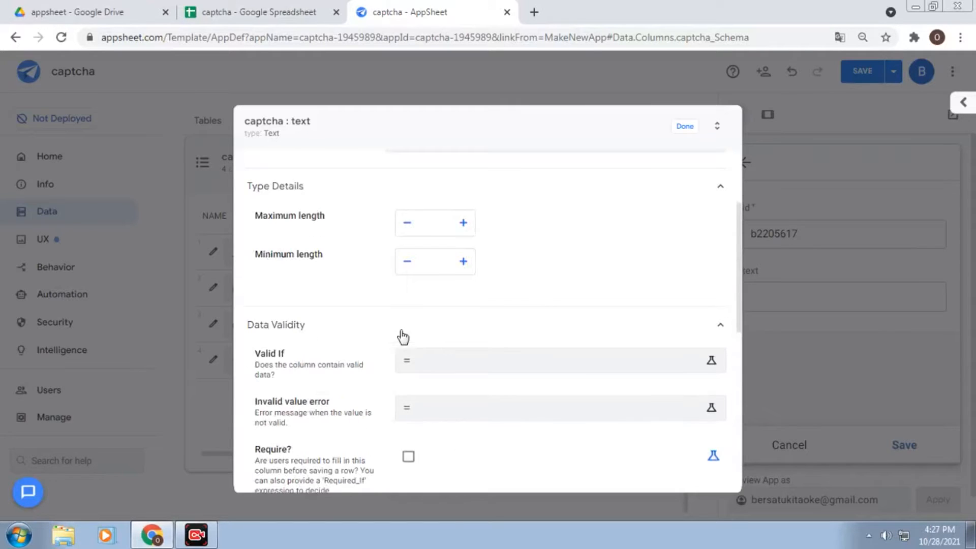
{"action": "left_click", "coordinate": [485, 366]}
Build find([_THIS],[captha] by inserting the [_THIS] and [captha] column references
{"action": "left_click", "coordinate": [298, 183]}
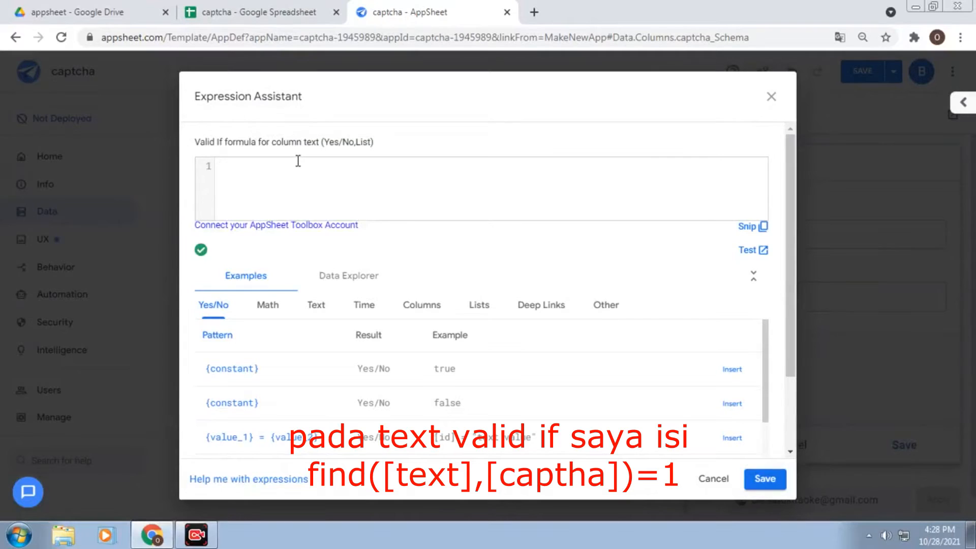
{"action": "type", "text": "find"}
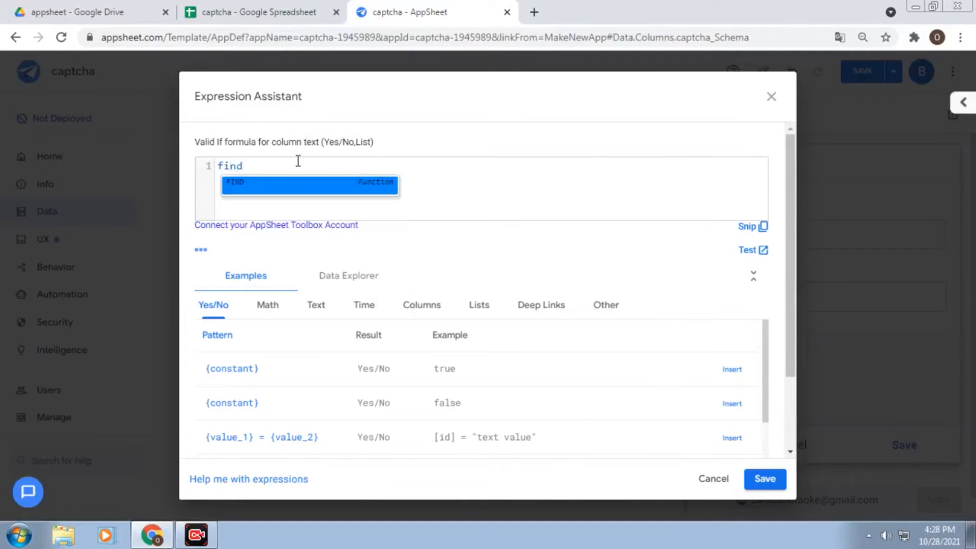
{"action": "type", "text": "("}
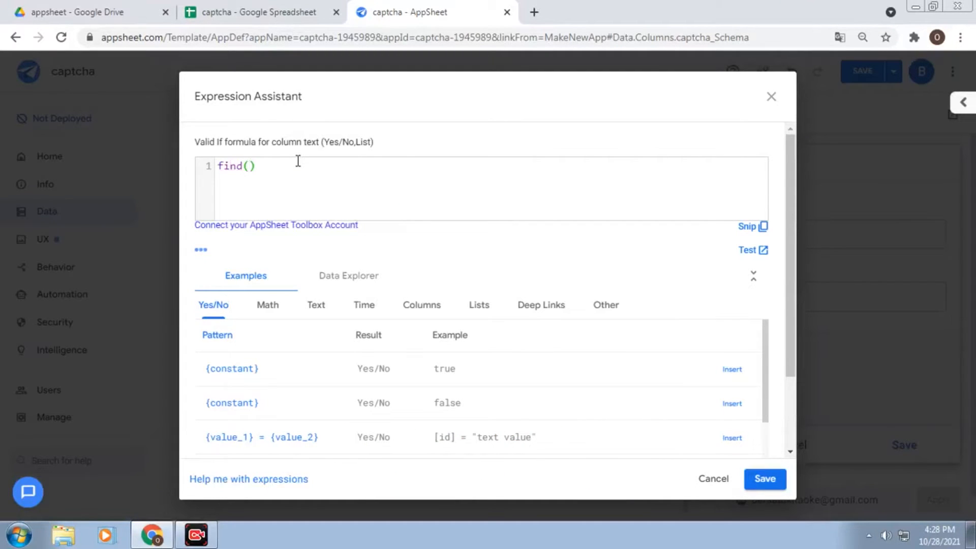
{"action": "left_click", "coordinate": [436, 311]}
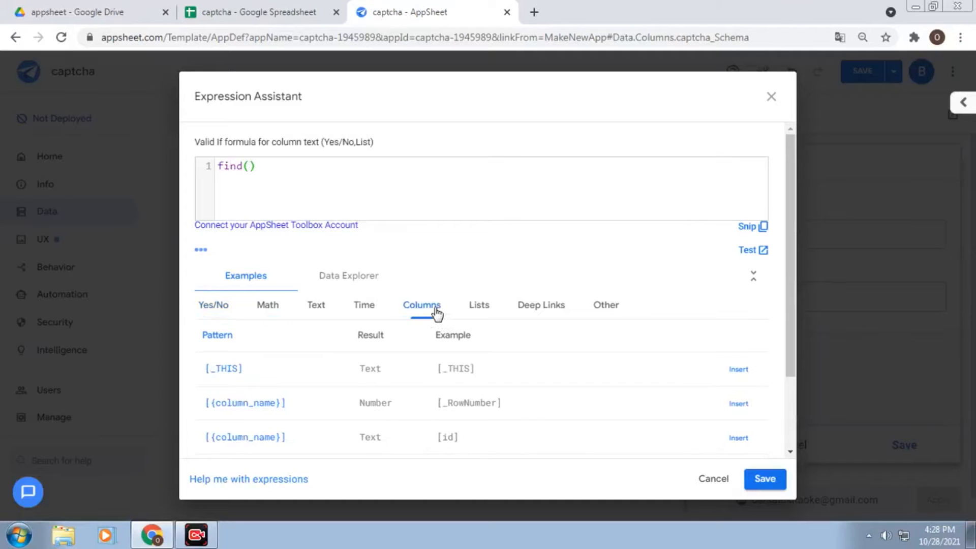
{"action": "left_click", "coordinate": [739, 374]}
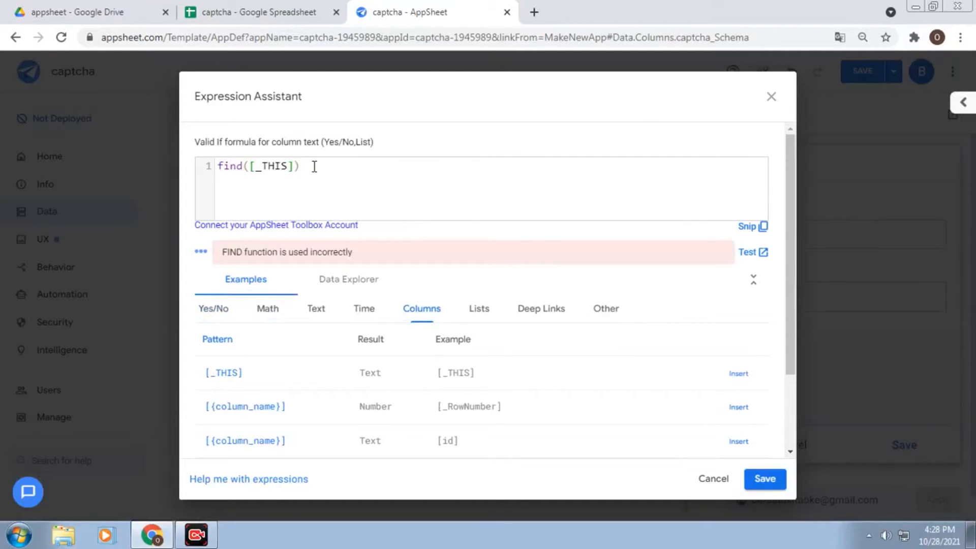
{"action": "left_click", "coordinate": [294, 166]}
{"action": "type", "text": ","}
{"action": "scroll", "coordinate": [661, 391], "scroll_direction": "down", "scroll_amount": 2}
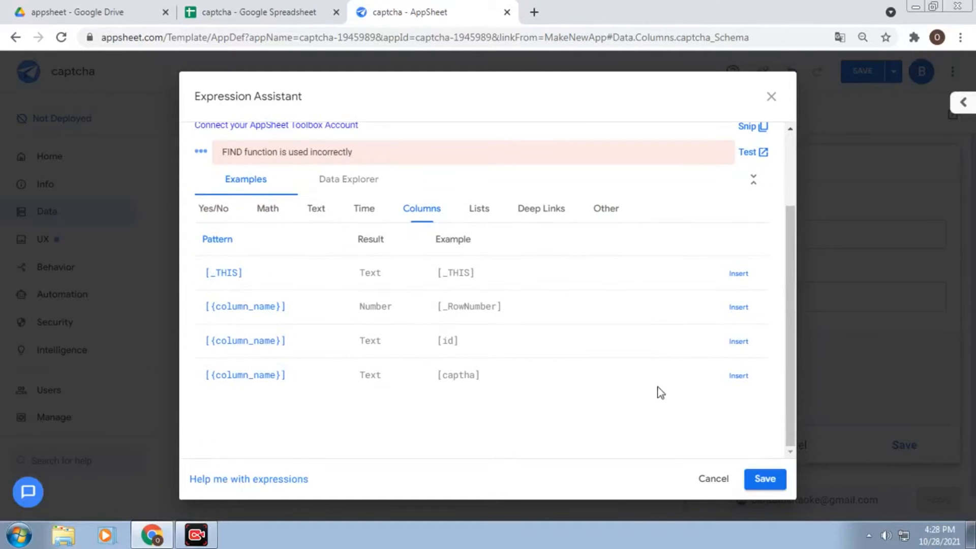
{"action": "left_click", "coordinate": [737, 375]}
Finish the Valid If rule as find([_THIS],[captha])=1 and save it
{"action": "scroll", "coordinate": [387, 150], "scroll_direction": "up", "scroll_amount": 2}
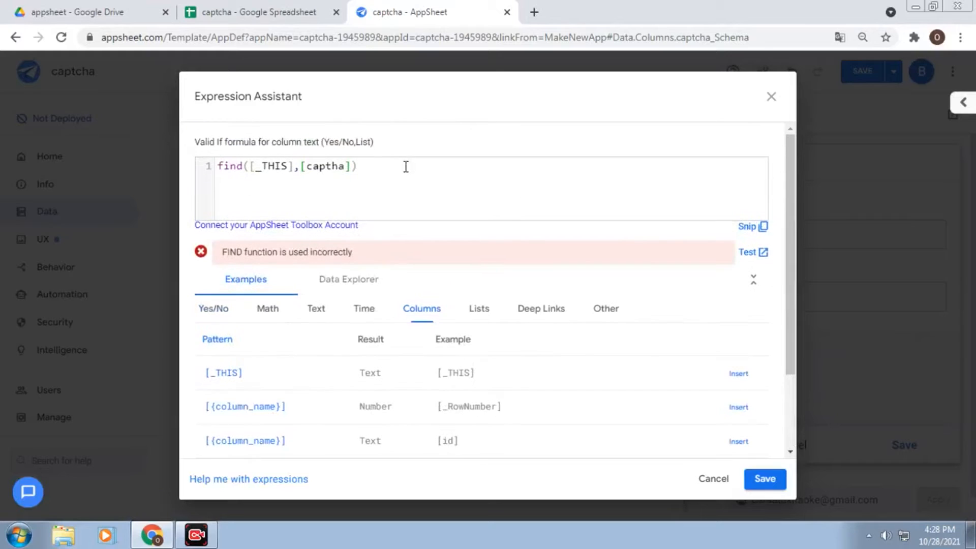
{"action": "left_click", "coordinate": [364, 168]}
{"action": "type", "text": "=1"}
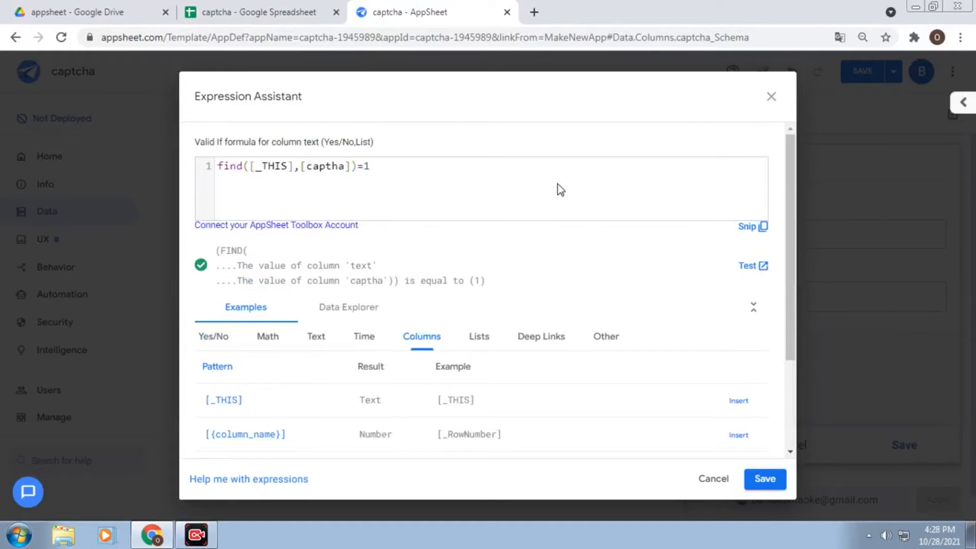
{"action": "left_click", "coordinate": [769, 480]}
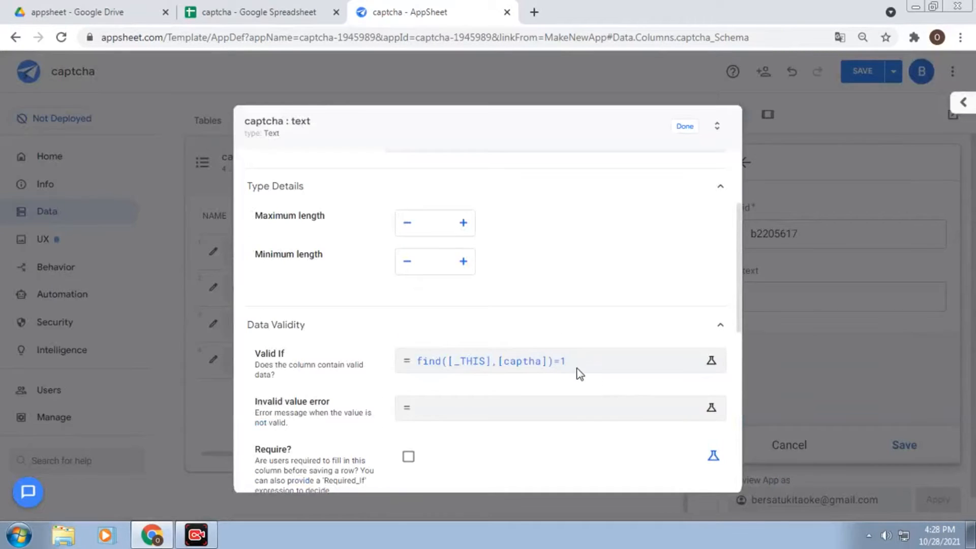
{"action": "scroll", "coordinate": [580, 374], "scroll_direction": "down", "scroll_amount": 1}
Give the text column the invalid-value error 'teks yang anda masukan salah silahkan ulangi lagi' and save it
{"action": "left_click", "coordinate": [480, 337]}
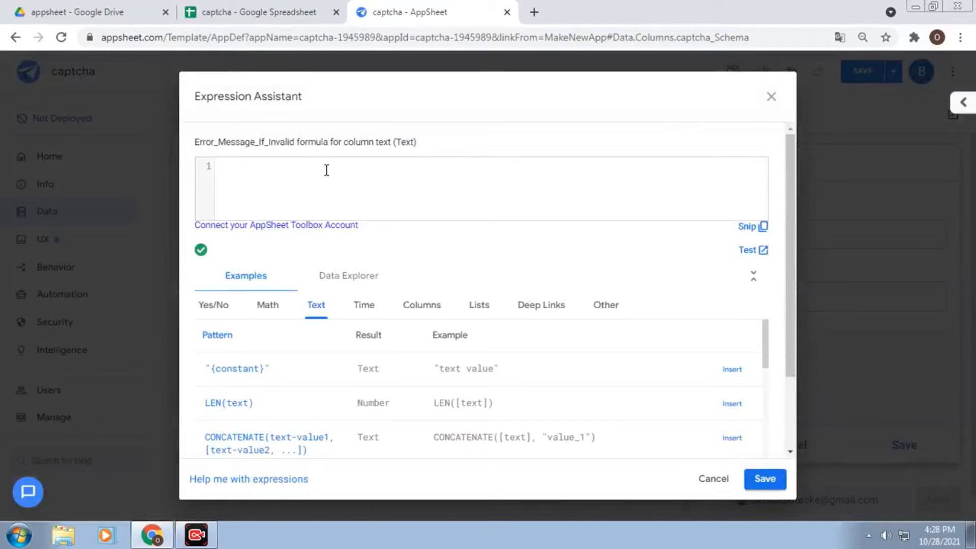
{"action": "type", "text": "\"teks"}
{"action": "key", "text": "BackSpace"}
{"action": "key", "text": "BackSpace"}
{"action": "key", "text": "BackSpace"}
{"action": "key", "text": "BackSpace"}
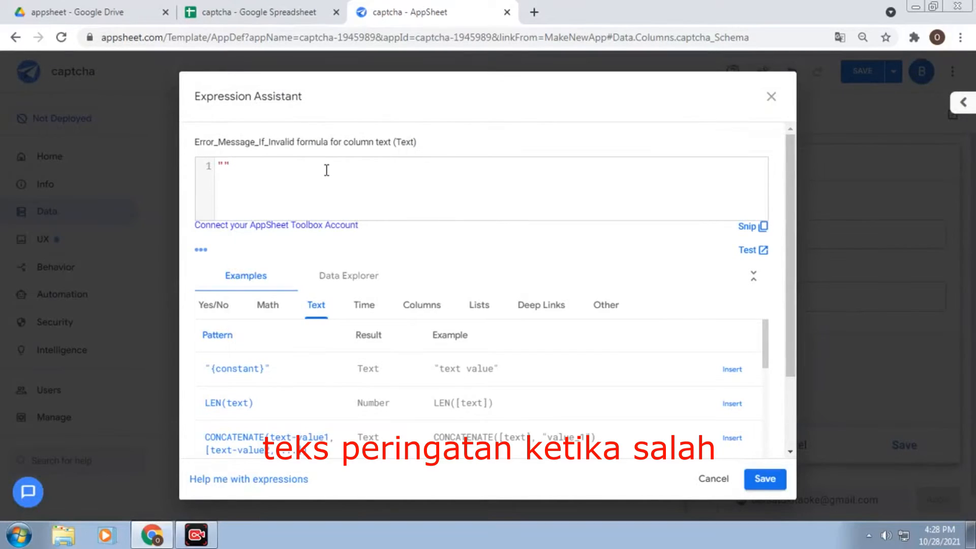
{"action": "type", "text": "teks"}
{"action": "type", "text": " yang an"}
{"action": "type", "text": "da masuka"}
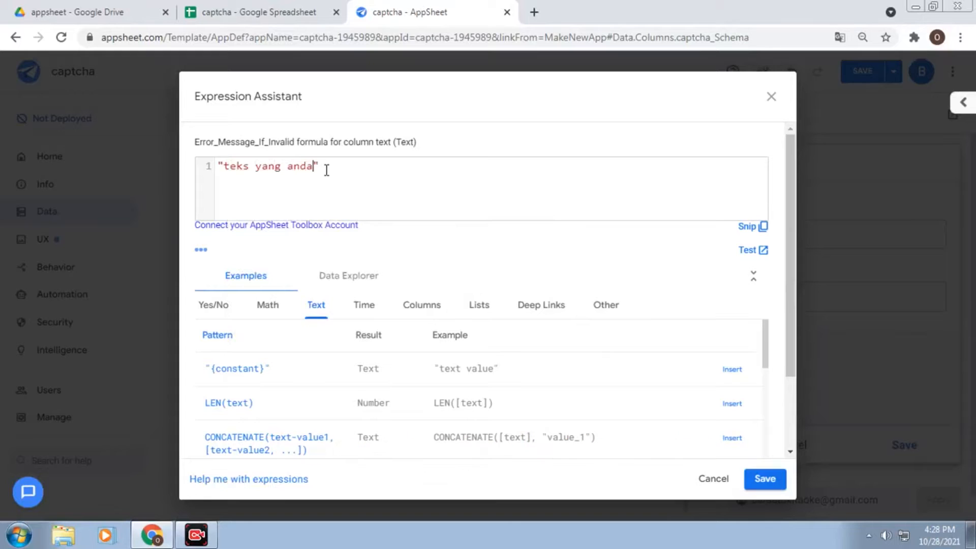
{"action": "type", "text": "n salah silahkan ulangilagi"}
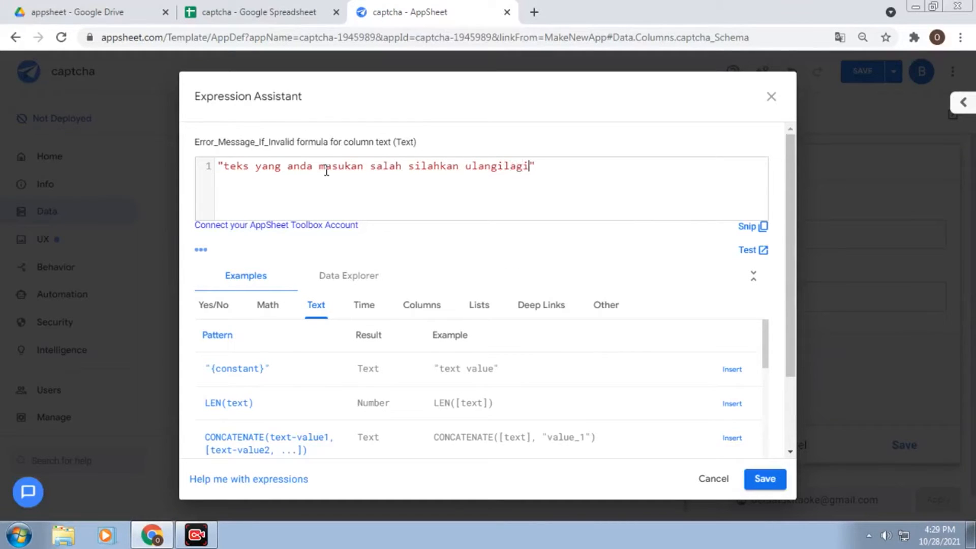
{"action": "left_click", "coordinate": [503, 166]}
{"action": "left_click", "coordinate": [551, 166]}
{"action": "left_click", "coordinate": [779, 473]}
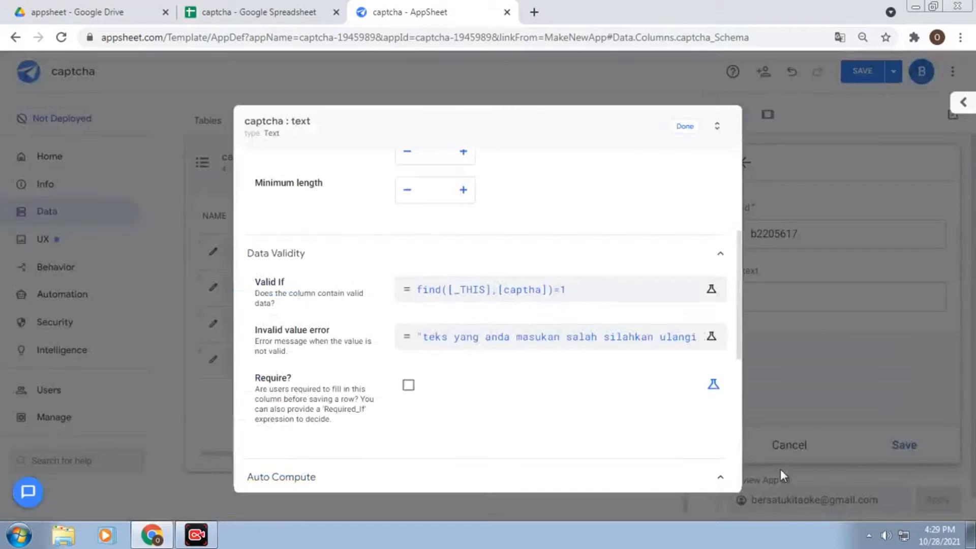
{"action": "left_click", "coordinate": [694, 129]}
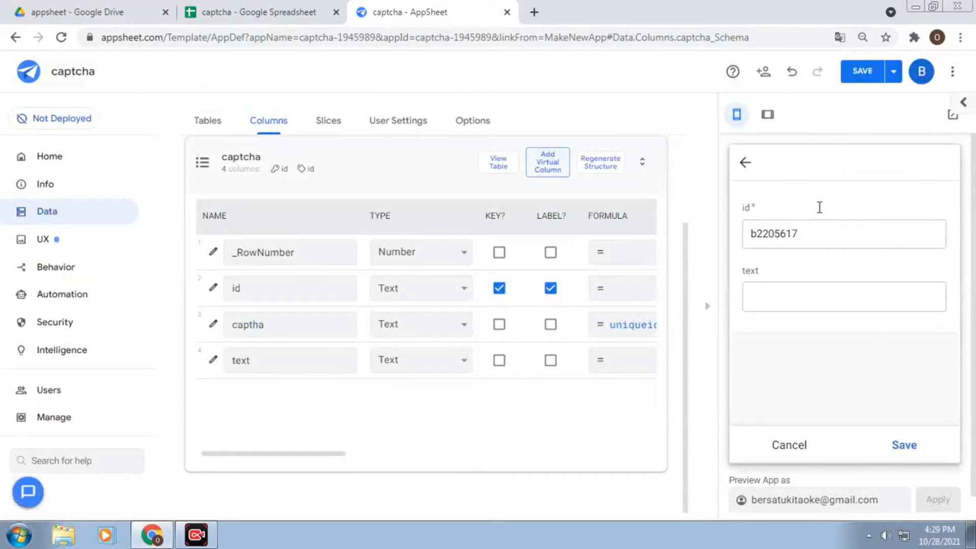
Save the app and submit the wrong answer 'rrttt' to trigger the validation error
{"action": "left_click", "coordinate": [872, 77]}
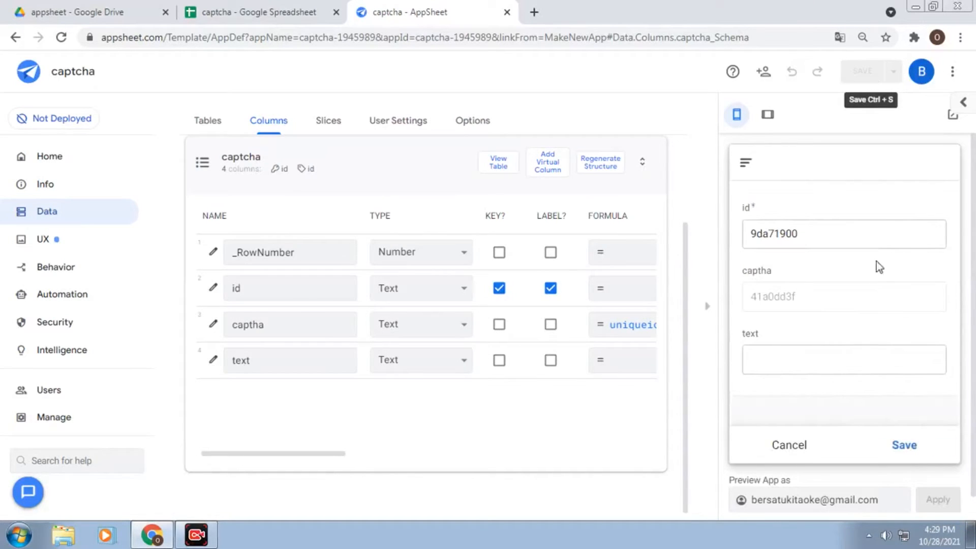
{"action": "left_click", "coordinate": [819, 362]}
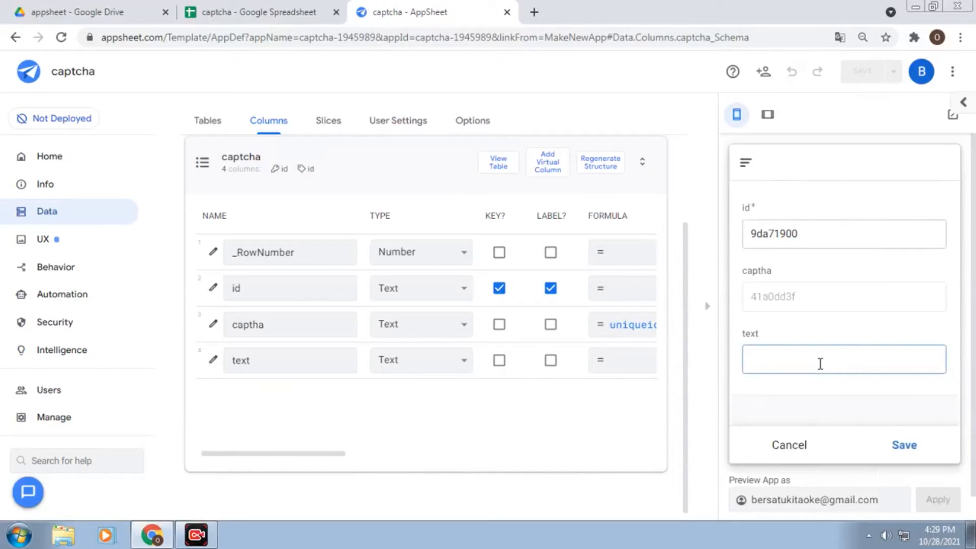
{"action": "type", "text": "rrttt"}
{"action": "left_click", "coordinate": [873, 393]}
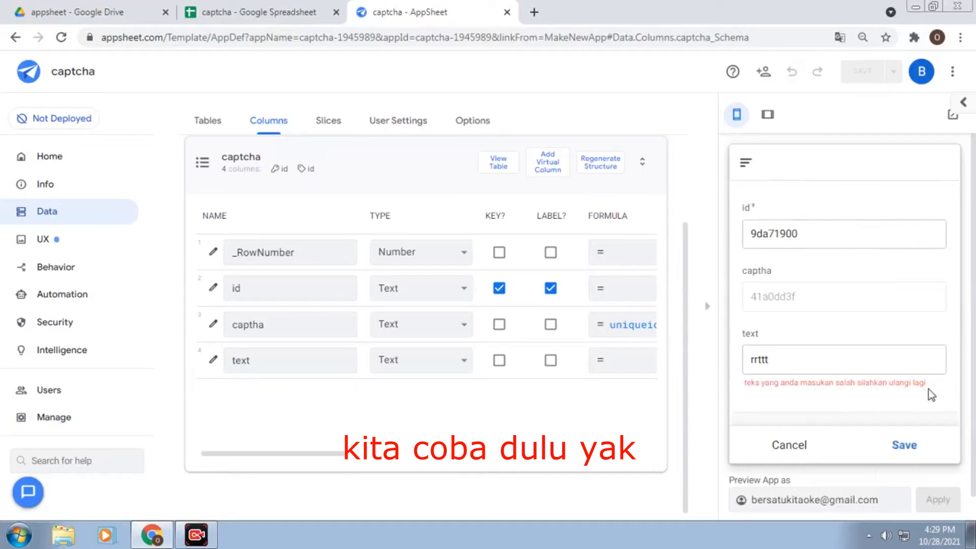
Replace the answer with the matching captha value 41a0dd3f so the error clears
{"action": "double_click", "coordinate": [825, 370]}
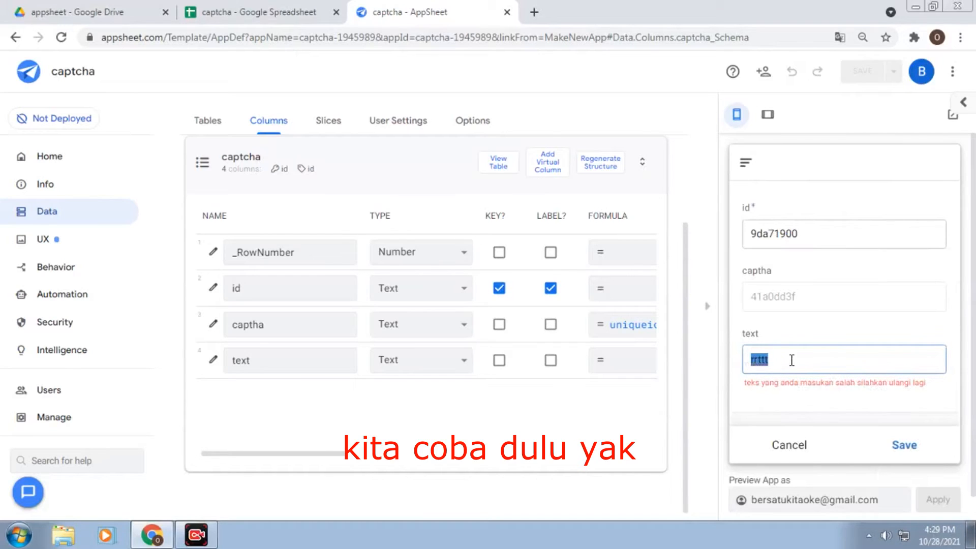
{"action": "type", "text": "410"}
{"action": "key", "text": "BackSpace"}
{"action": "key", "text": "BackSpace"}
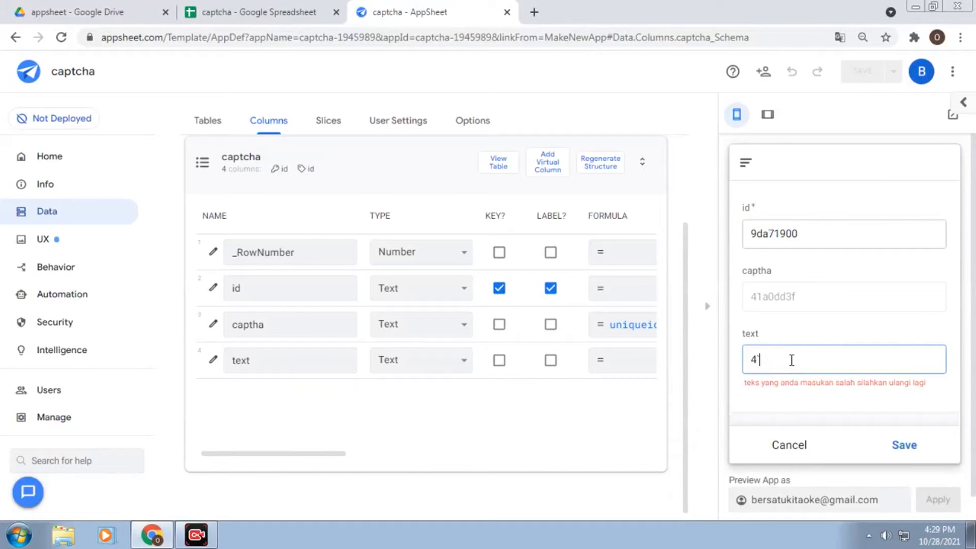
{"action": "type", "text": "1a0dd3f"}
{"action": "left_click", "coordinate": [844, 402]}
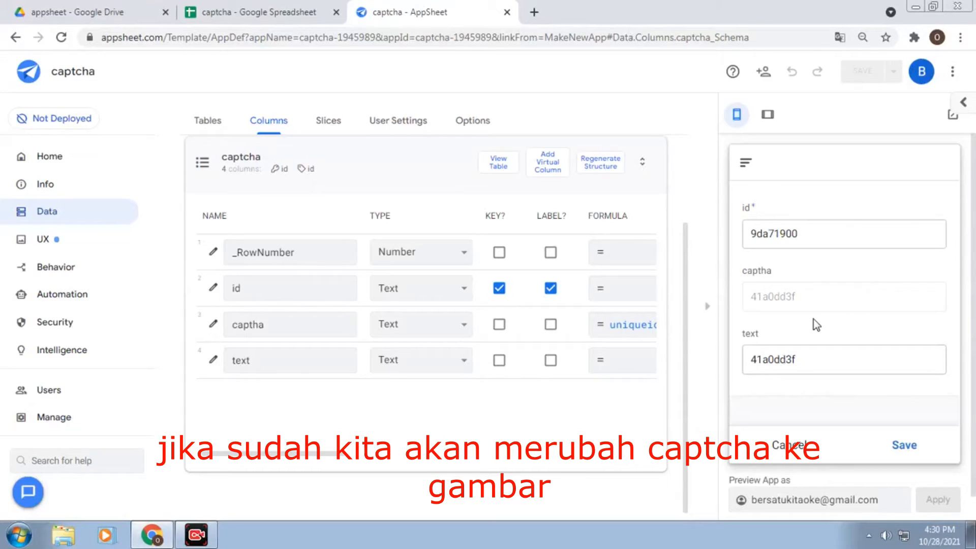
Copy the captha value 41a0dd3f from the preview form
{"action": "left_click_drag", "start_coordinate": [814, 301], "coordinate": [729, 303]}
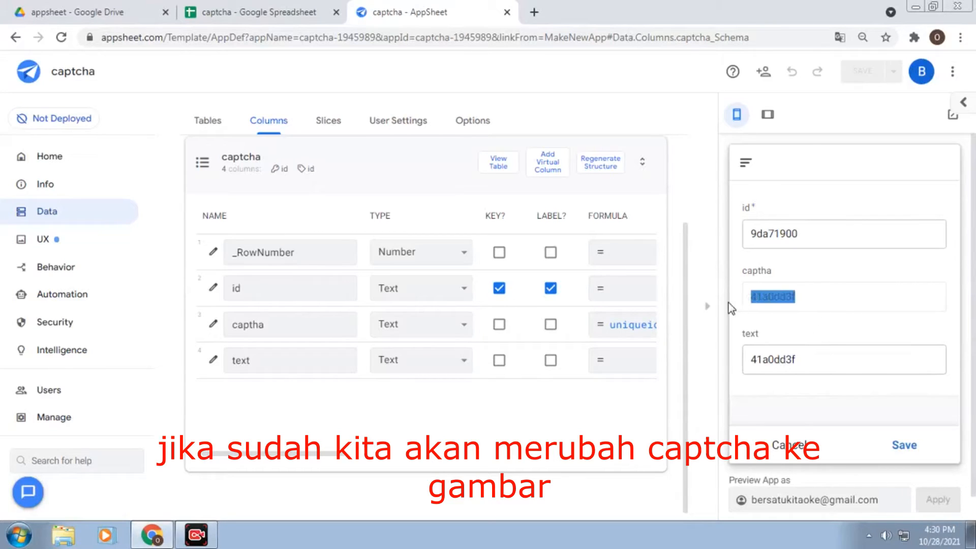
{"action": "right_click", "coordinate": [771, 300]}
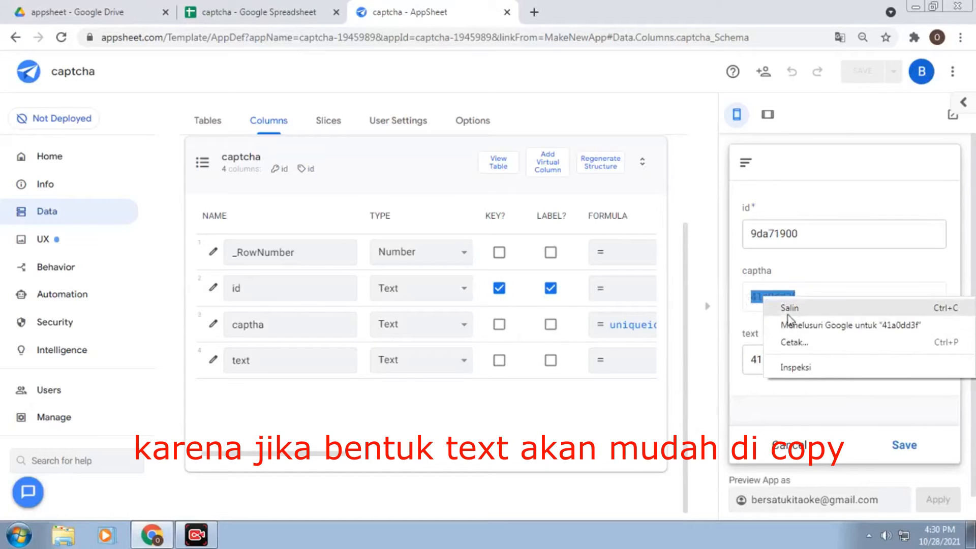
{"action": "left_click", "coordinate": [752, 325]}
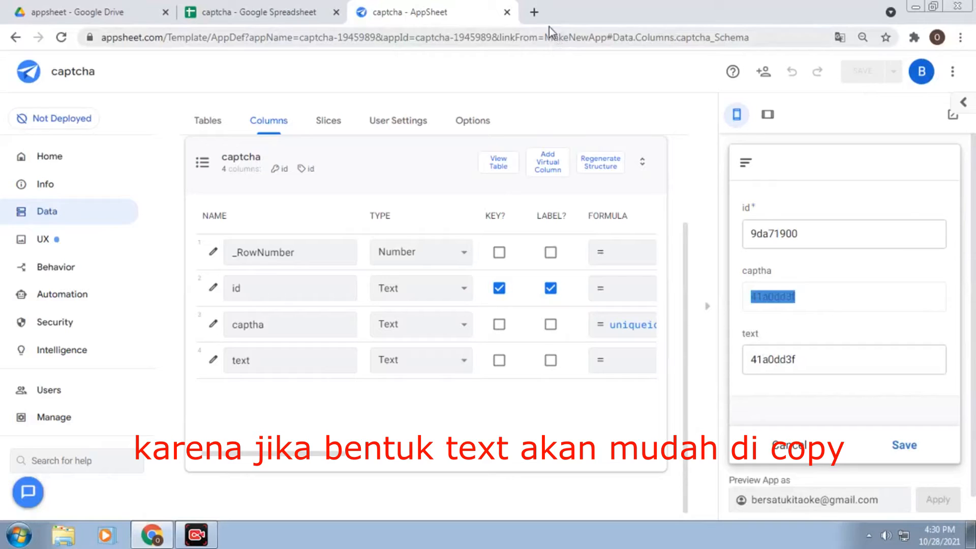
Search Google for imagedummy in a new tab and open the DummyImage.com generator result
{"action": "key", "text": "ctrl+t"}
{"action": "type", "text": "ima"}
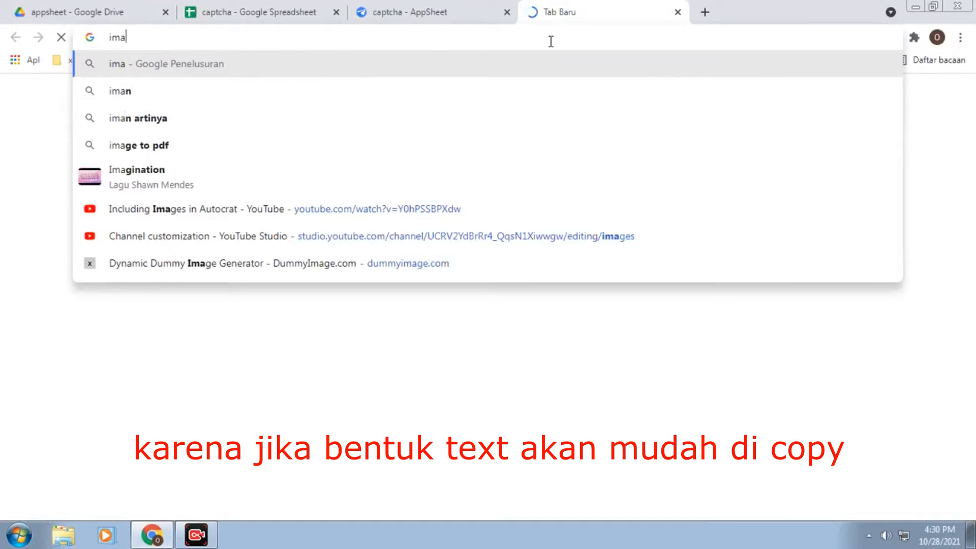
{"action": "type", "text": "ge"}
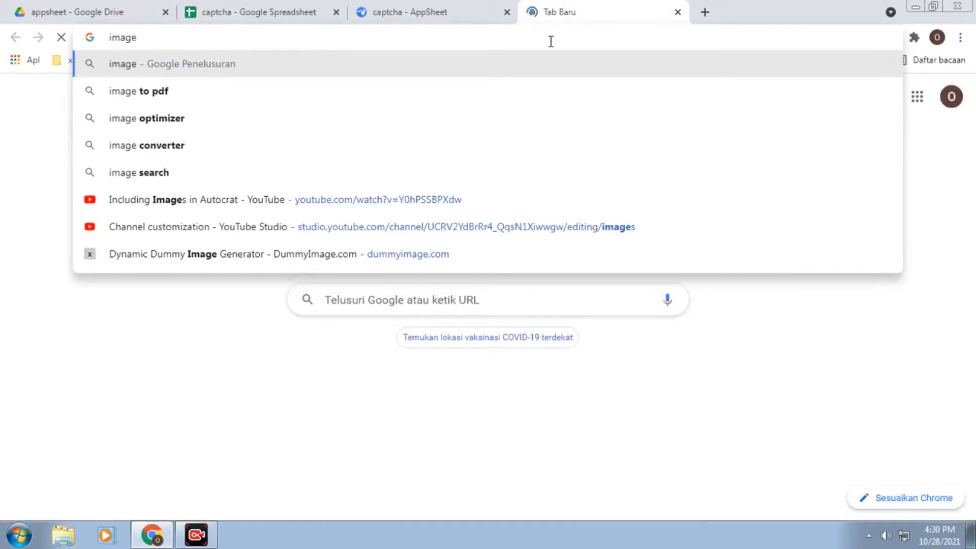
{"action": "type", "text": "dumm"}
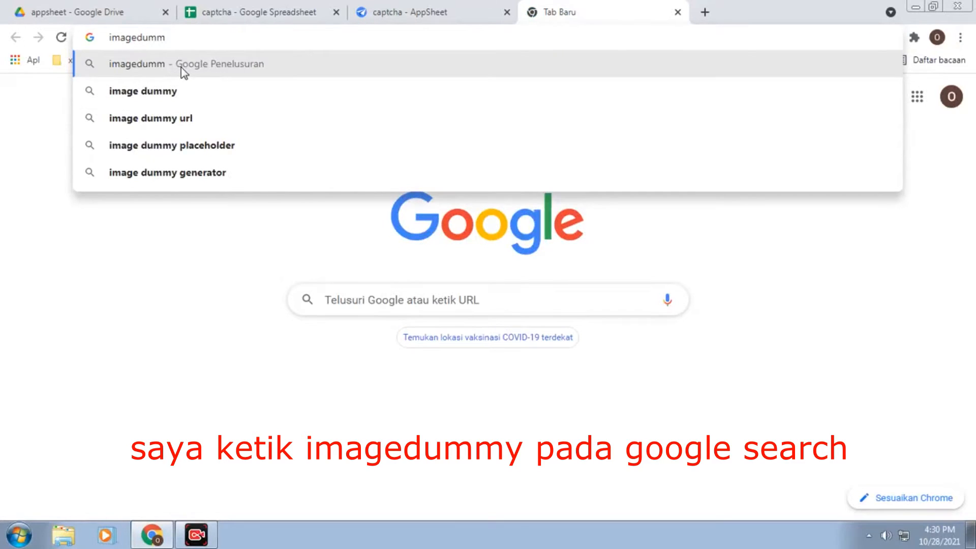
{"action": "type", "text": "y"}
{"action": "left_click", "coordinate": [188, 64]}
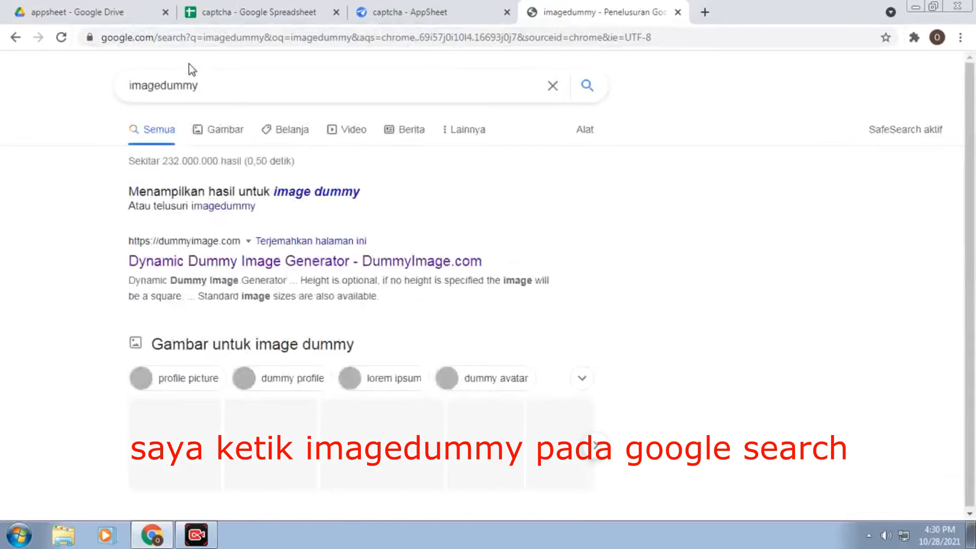
{"action": "left_click", "coordinate": [203, 250]}
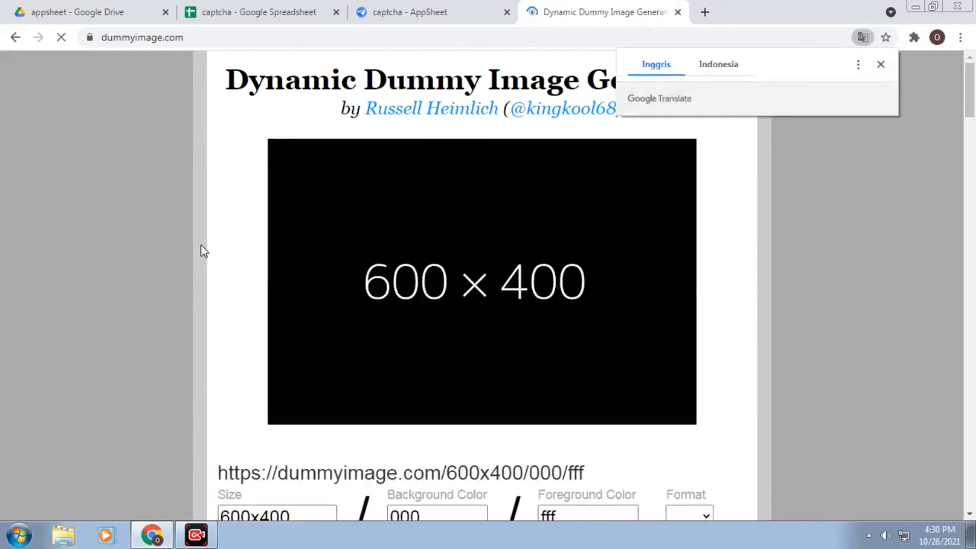
Set the placeholder image size to 200x100
{"action": "scroll", "coordinate": [735, 148], "scroll_direction": "down", "scroll_amount": 1}
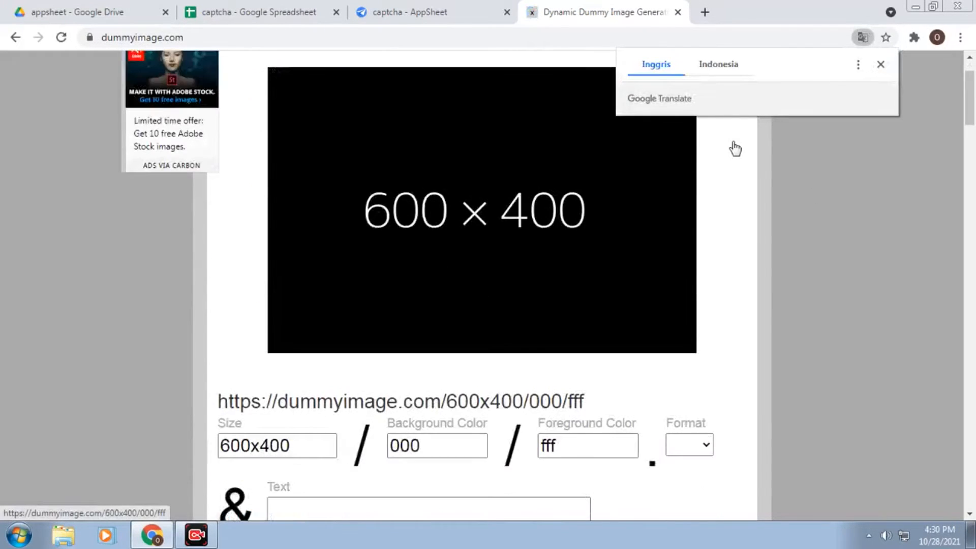
{"action": "scroll", "coordinate": [735, 148], "scroll_direction": "down", "scroll_amount": 1}
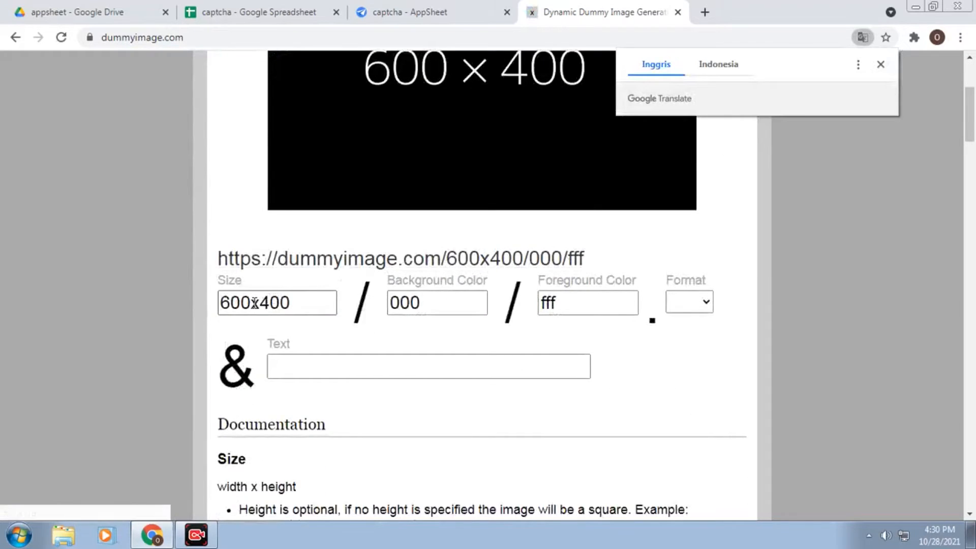
{"action": "scroll", "coordinate": [253, 304], "scroll_direction": "up", "scroll_amount": 1}
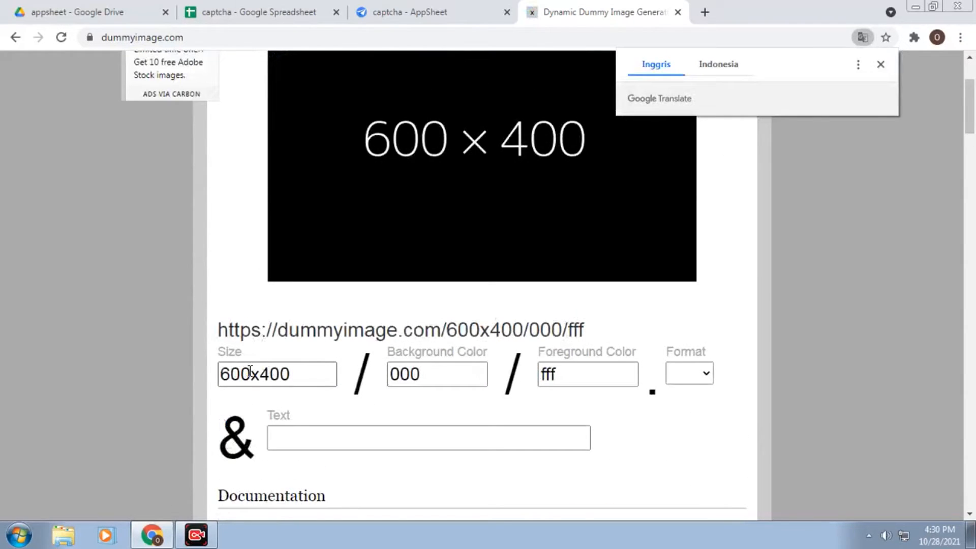
{"action": "left_click_drag", "start_coordinate": [251, 374], "coordinate": [209, 377]}
{"action": "type", "text": "200"}
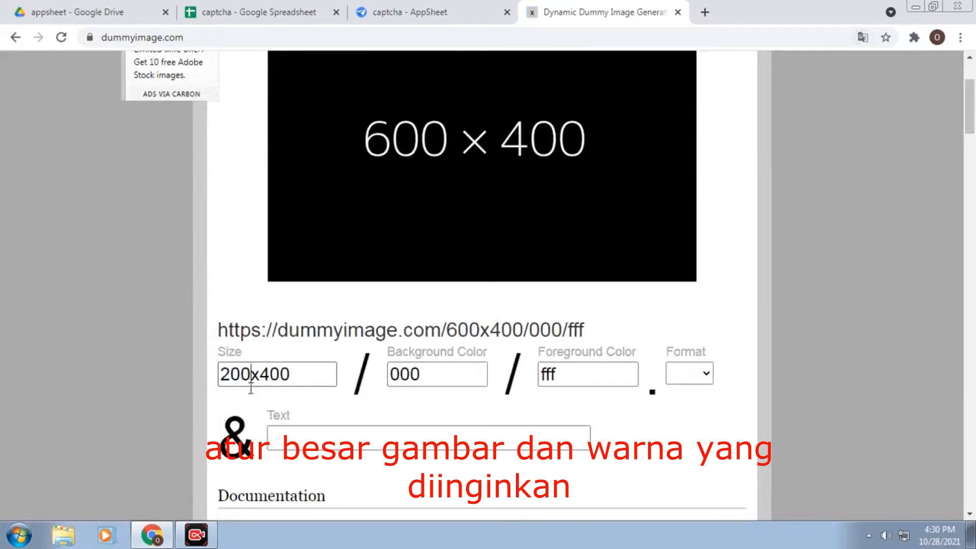
{"action": "left_click_drag", "start_coordinate": [260, 375], "coordinate": [298, 373]}
{"action": "type", "text": "100"}
Pick a bright magenta background colour from the palette
{"action": "scroll", "coordinate": [397, 303], "scroll_direction": "up", "scroll_amount": 3}
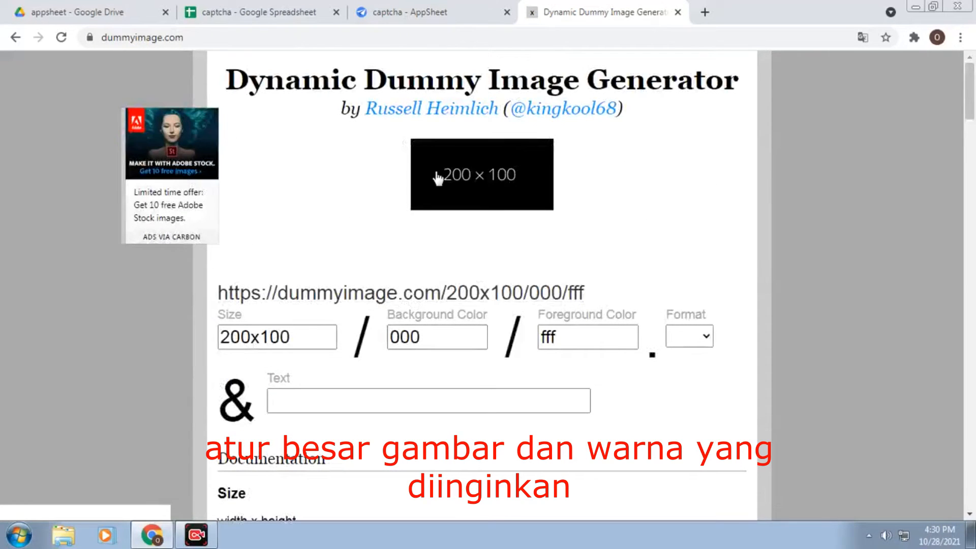
{"action": "left_click", "coordinate": [435, 338]}
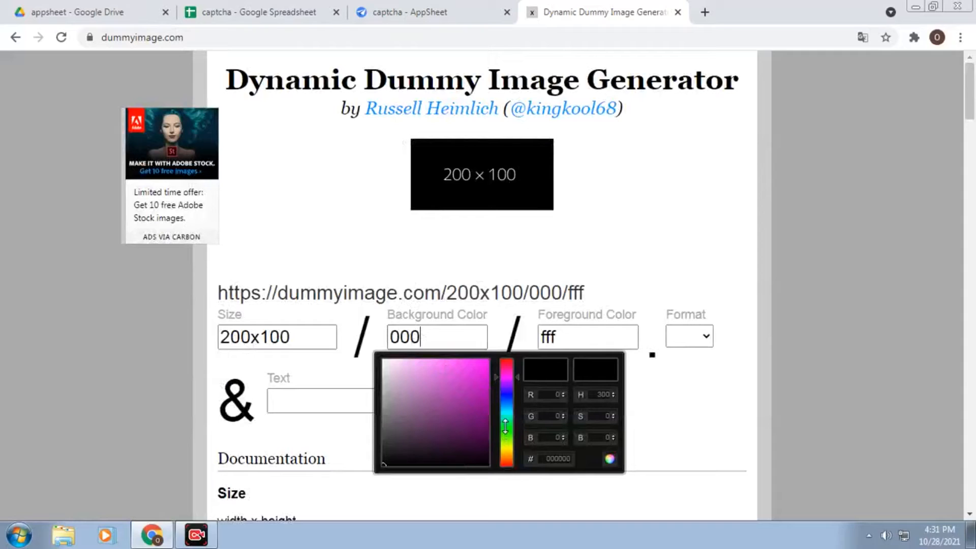
{"action": "mouse_move", "coordinate": [512, 385]}
{"action": "left_mouse_down"}
{"action": "mouse_move", "coordinate": [508, 455]}
{"action": "mouse_move", "coordinate": [512, 368]}
{"action": "mouse_move", "coordinate": [513, 377]}
{"action": "left_mouse_up"}
{"action": "left_click", "coordinate": [466, 405]}
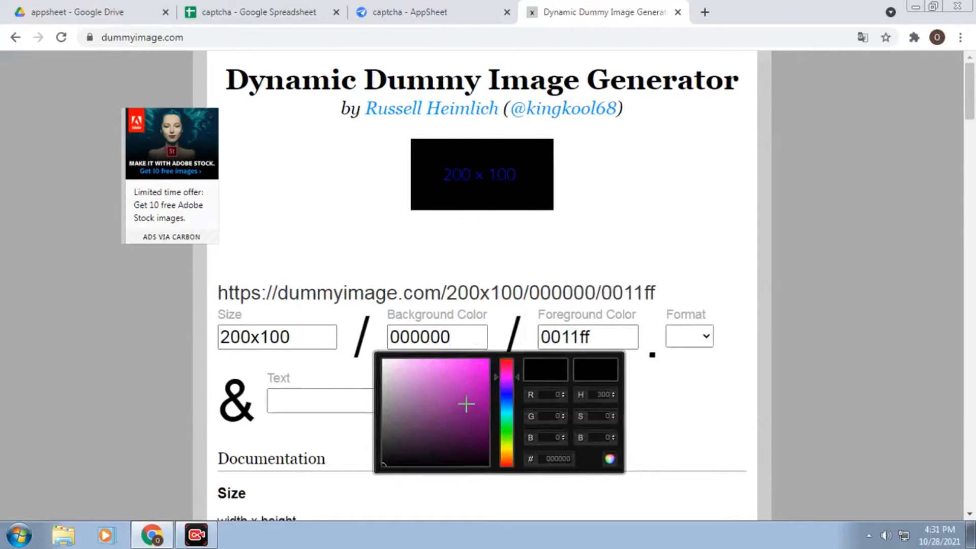
{"action": "mouse_move", "coordinate": [383, 464]}
{"action": "left_mouse_down"}
{"action": "mouse_move", "coordinate": [457, 411]}
{"action": "mouse_move", "coordinate": [464, 377]}
{"action": "mouse_move", "coordinate": [478, 367]}
{"action": "left_mouse_up"}
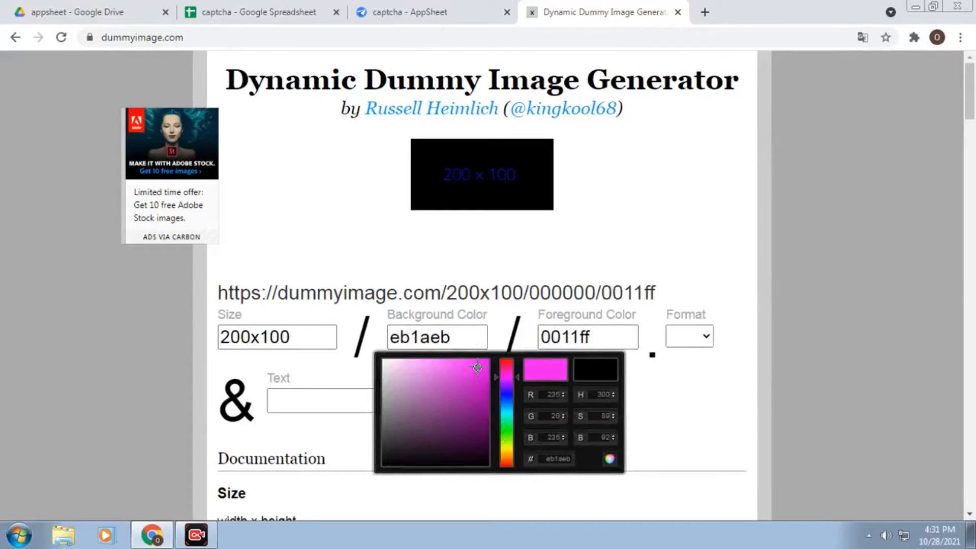
Set the text colour to green 33ff00 and choose png as the format
{"action": "left_click", "coordinate": [601, 336]}
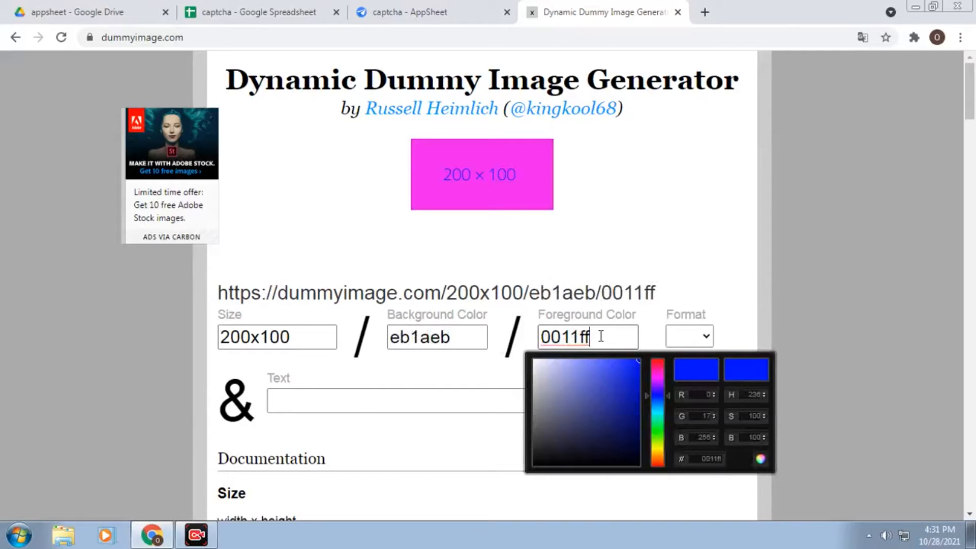
{"action": "left_click_drag", "start_coordinate": [656, 404], "coordinate": [656, 435]}
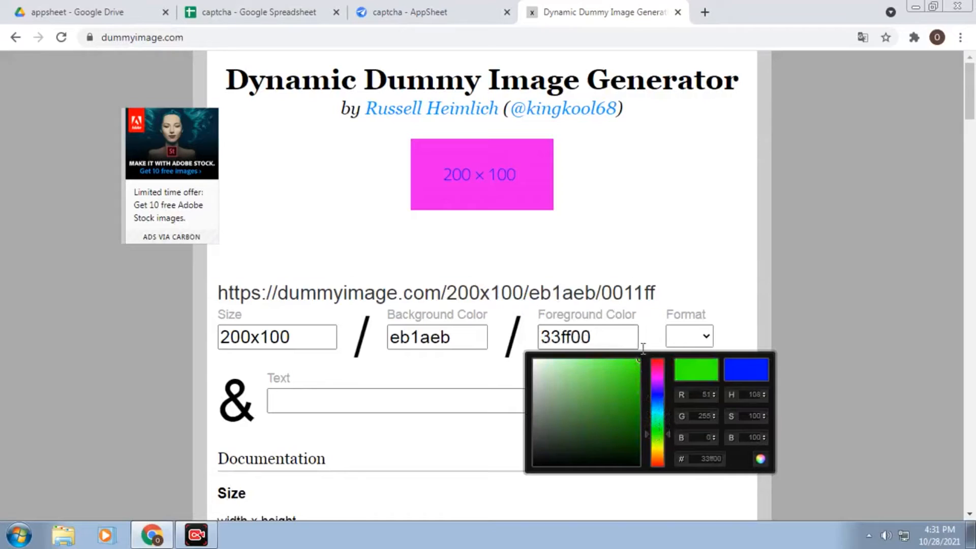
{"action": "left_click", "coordinate": [697, 337]}
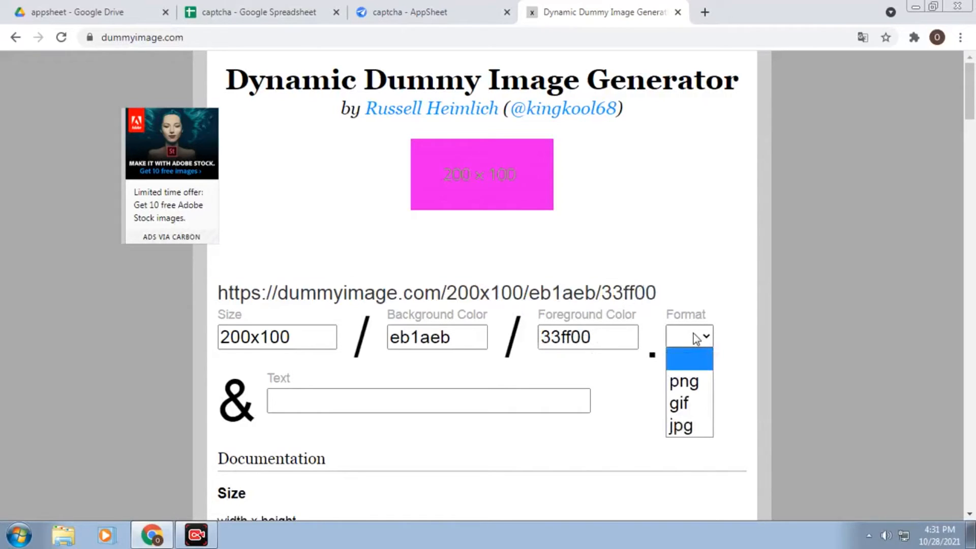
{"action": "left_click", "coordinate": [687, 390]}
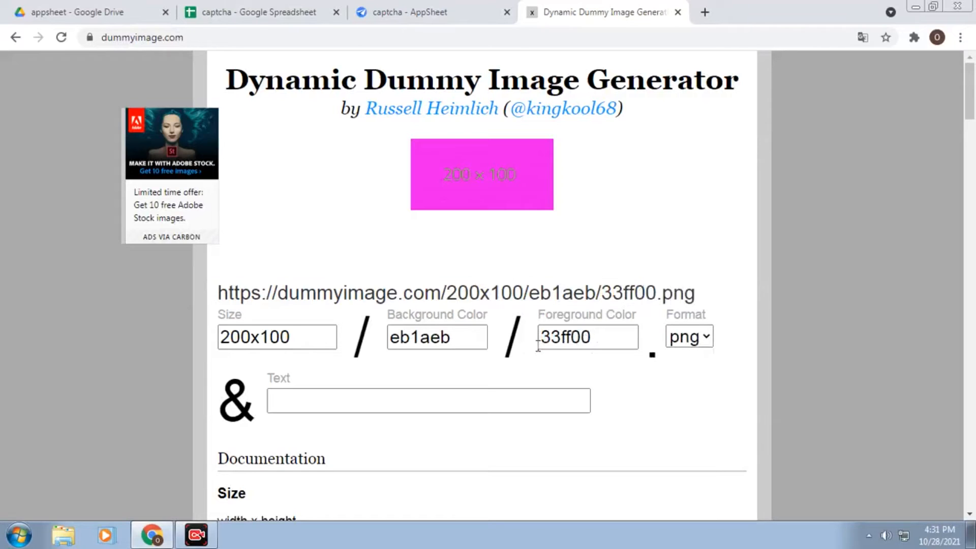
Darken the background to dark red b80909 and apply it to the preview
{"action": "left_click", "coordinate": [468, 333]}
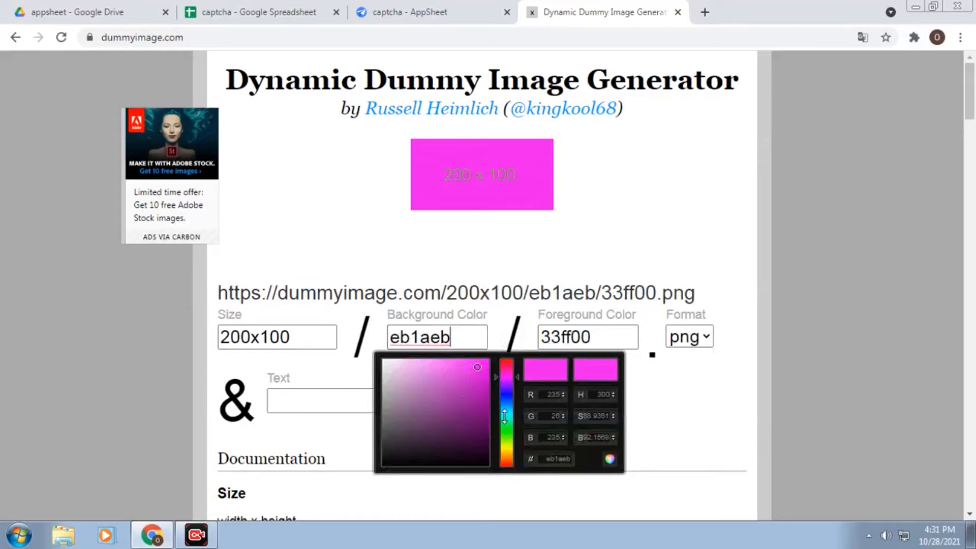
{"action": "left_click", "coordinate": [475, 365]}
{"action": "left_click_drag", "start_coordinate": [475, 365], "coordinate": [485, 389]}
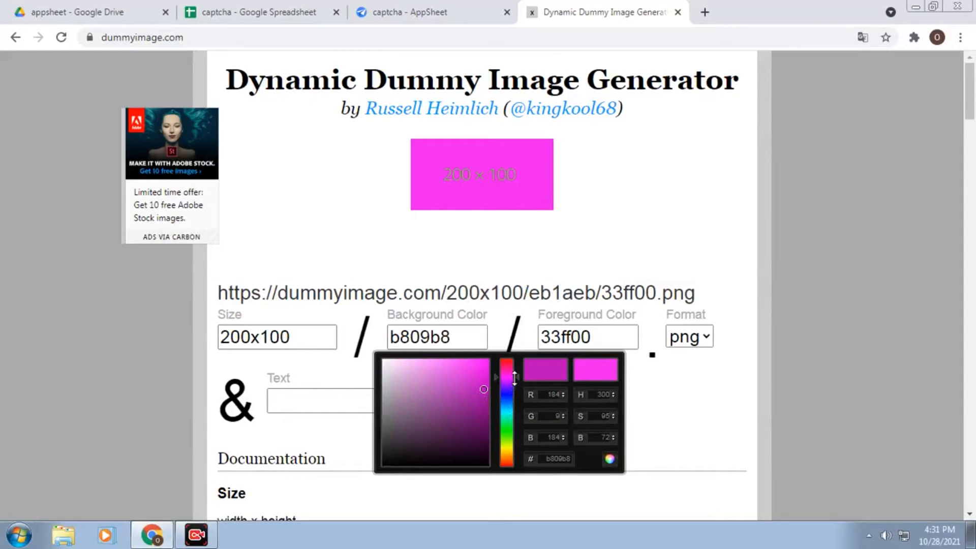
{"action": "left_click_drag", "start_coordinate": [517, 376], "coordinate": [524, 349]}
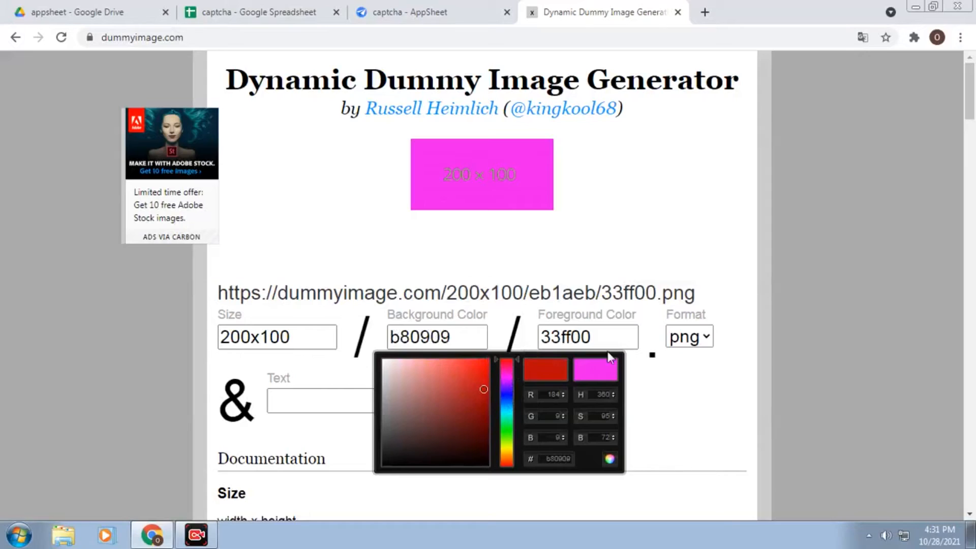
{"action": "left_click", "coordinate": [612, 338]}
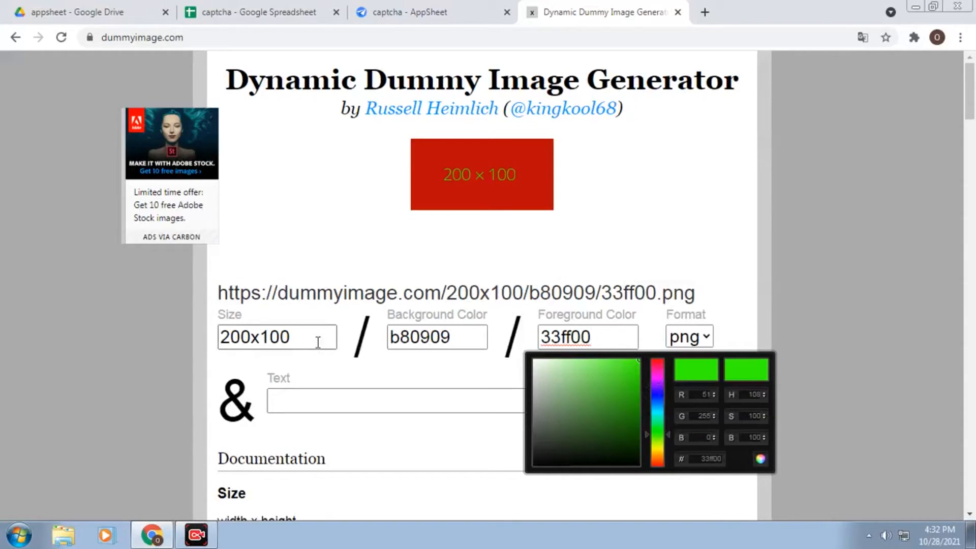
{"action": "left_click_drag", "start_coordinate": [229, 335], "coordinate": [218, 338]}
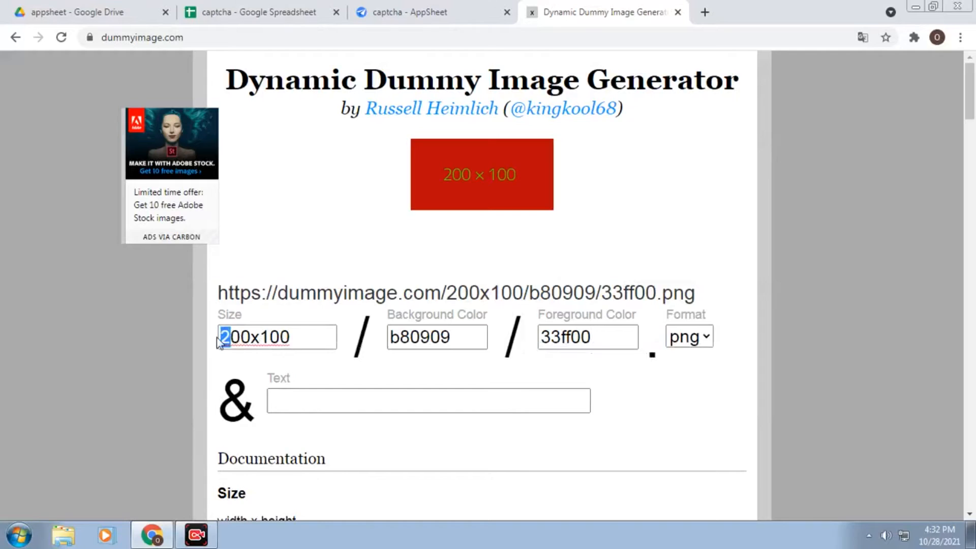
Change the size to 300x100 and preview the resized image in a new tab
{"action": "type", "text": "3"}
{"action": "left_click", "coordinate": [372, 249]}
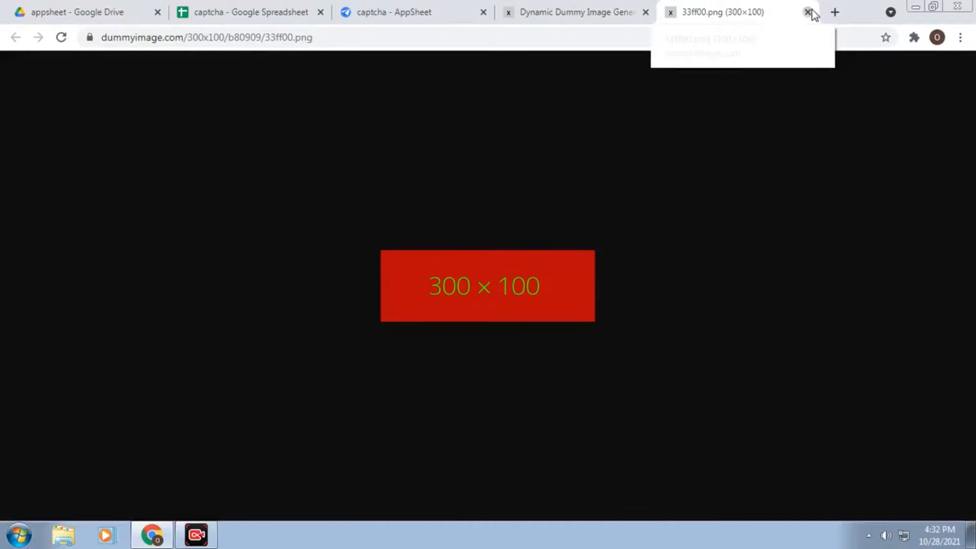
{"action": "left_click", "coordinate": [811, 9]}
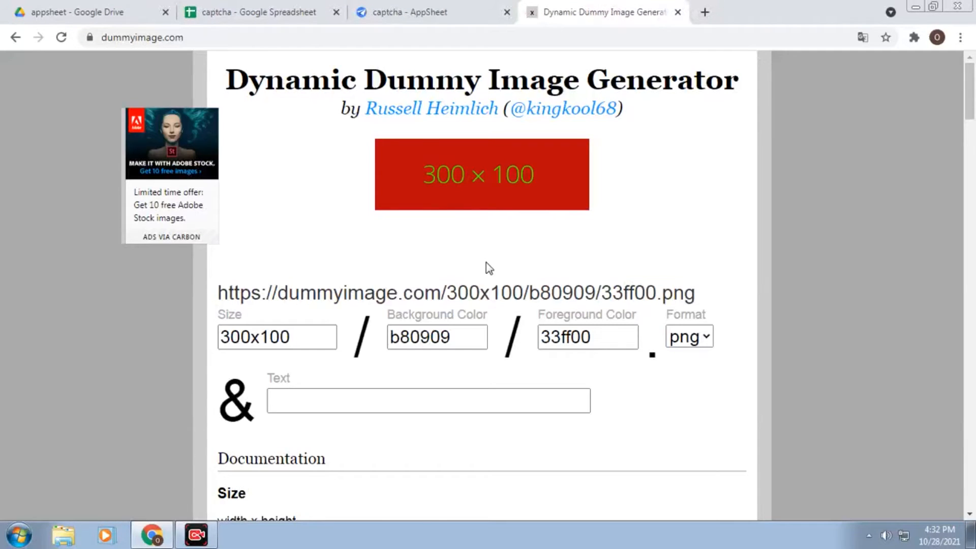
{"action": "scroll", "coordinate": [486, 266], "scroll_direction": "down", "scroll_amount": 1}
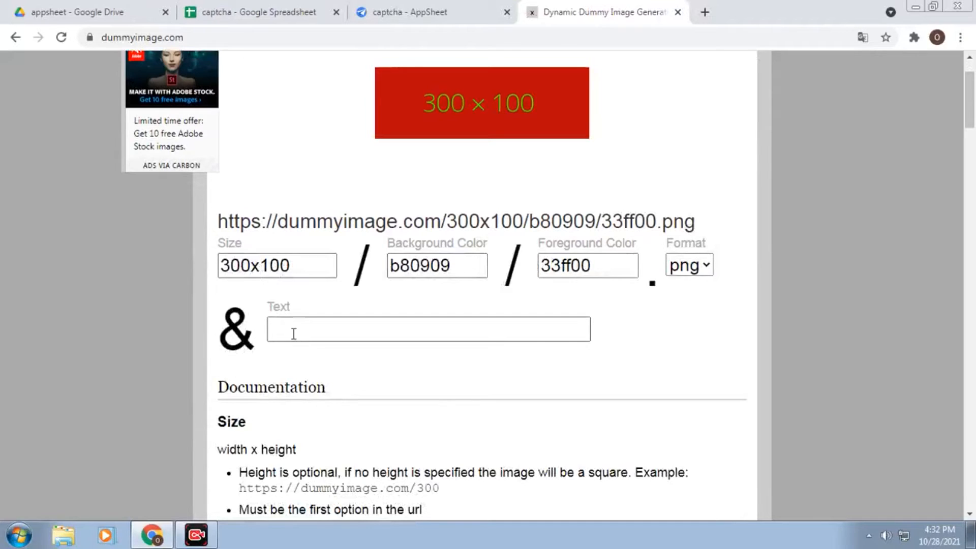
Add the text 1234 to the placeholder image
{"action": "left_click", "coordinate": [333, 334]}
{"action": "type", "text": "1234"}
{"action": "left_click", "coordinate": [523, 366]}
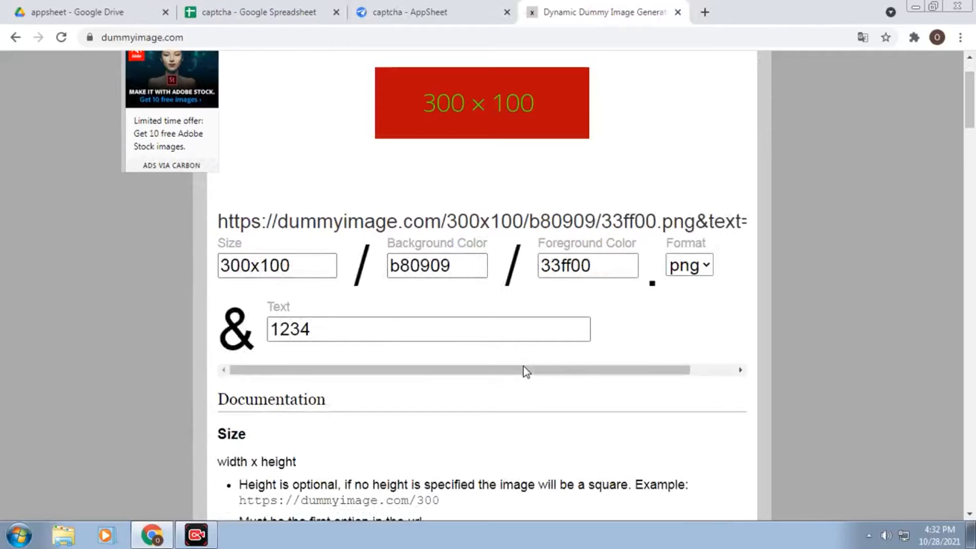
{"action": "scroll", "coordinate": [532, 178], "scroll_direction": "up", "scroll_amount": 2}
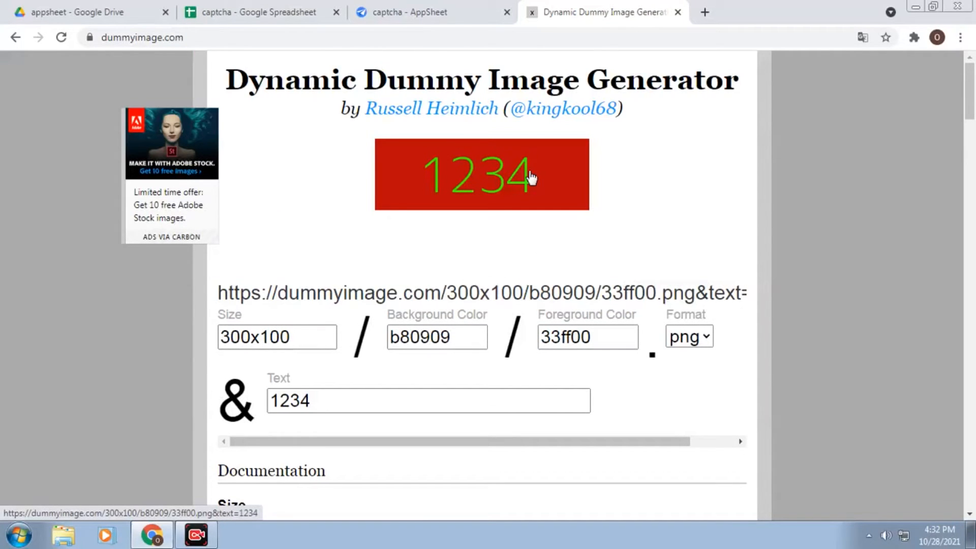
Open the 1234 image in its own tab and copy its web address
{"action": "left_click", "coordinate": [551, 141]}
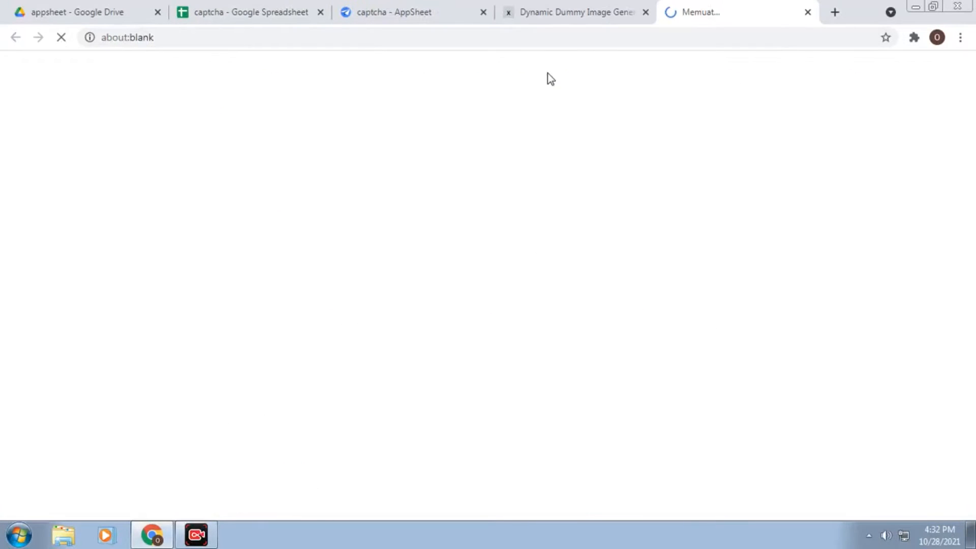
{"action": "left_click", "coordinate": [309, 38]}
{"action": "right_click", "coordinate": [309, 38]}
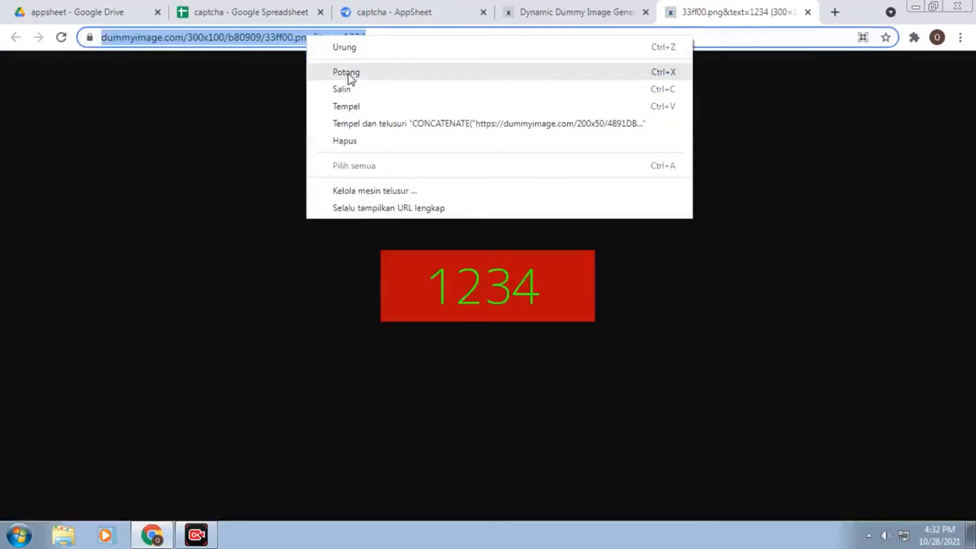
{"action": "left_click", "coordinate": [360, 86]}
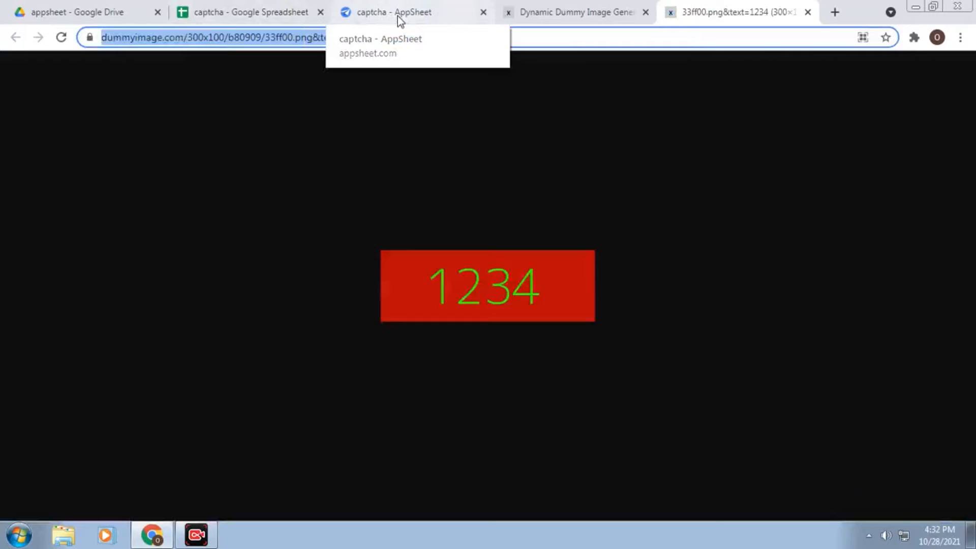
Add a virtual column named image to the captcha table and open its App formula
{"action": "left_click", "coordinate": [397, 16]}
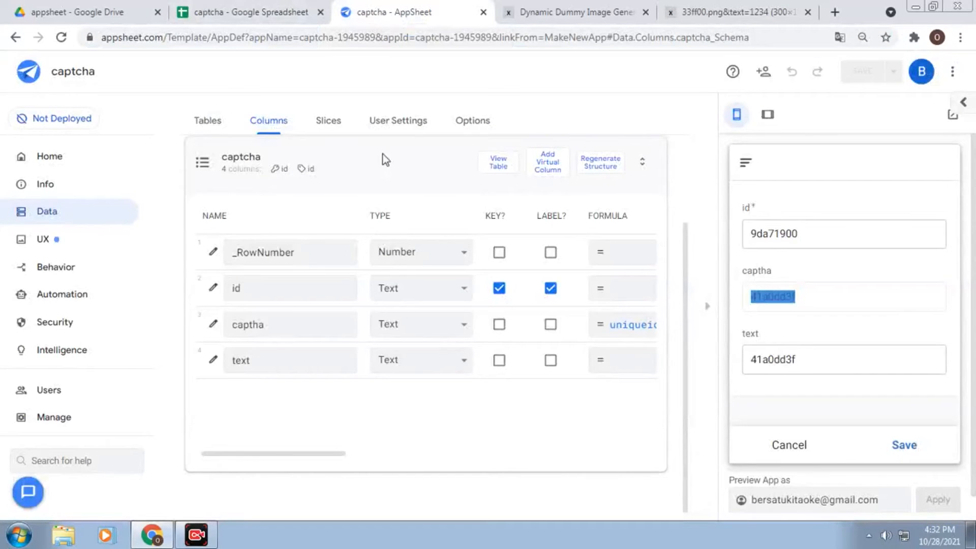
{"action": "left_click", "coordinate": [547, 163]}
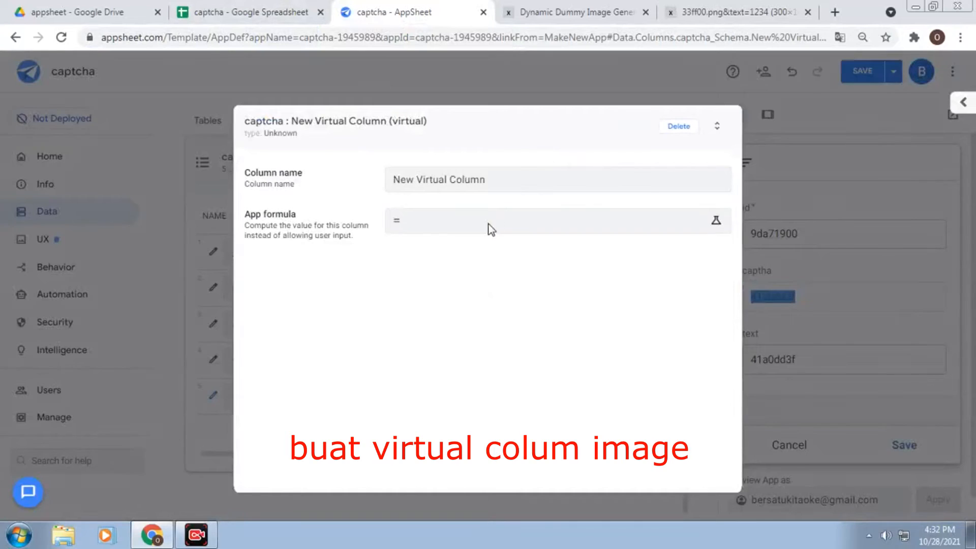
{"action": "left_click", "coordinate": [505, 179]}
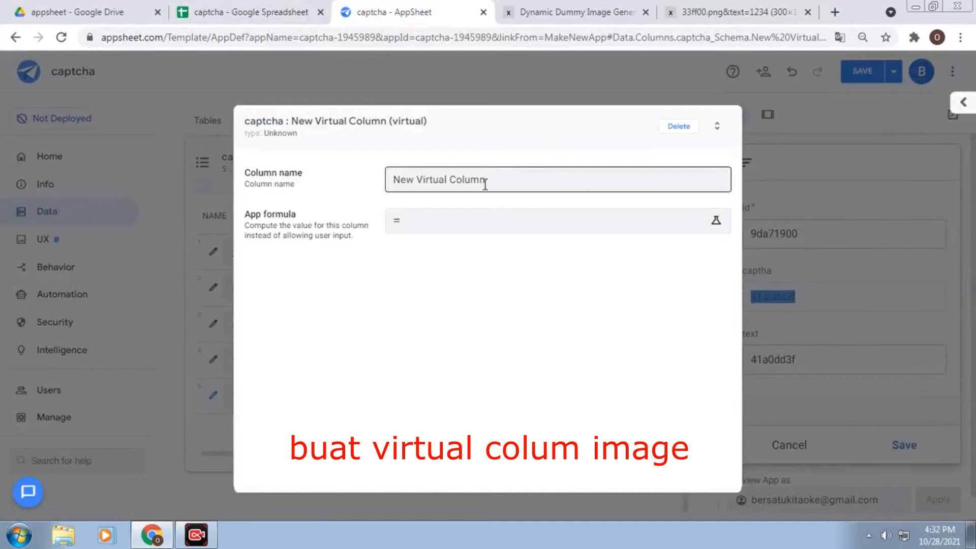
{"action": "left_click_drag", "start_coordinate": [487, 182], "coordinate": [363, 193]}
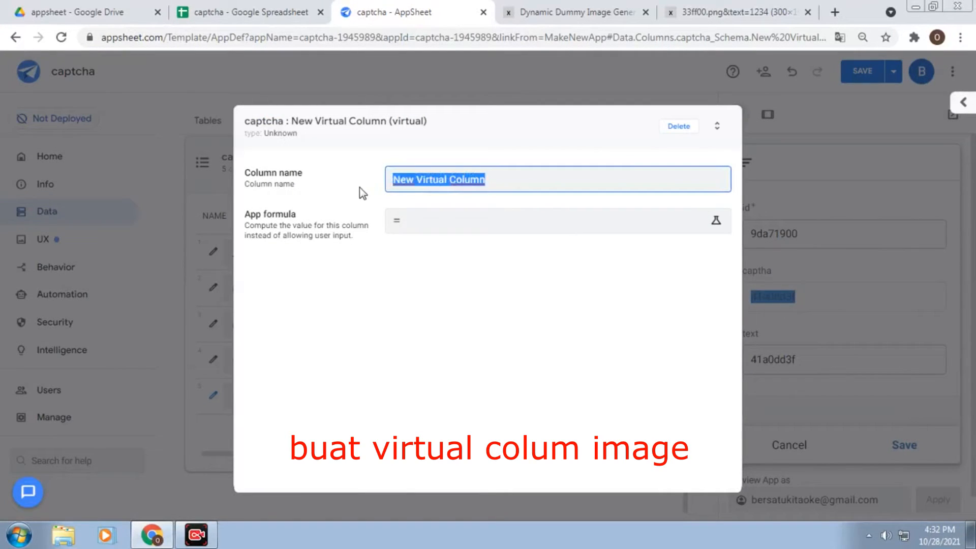
{"action": "type", "text": "image"}
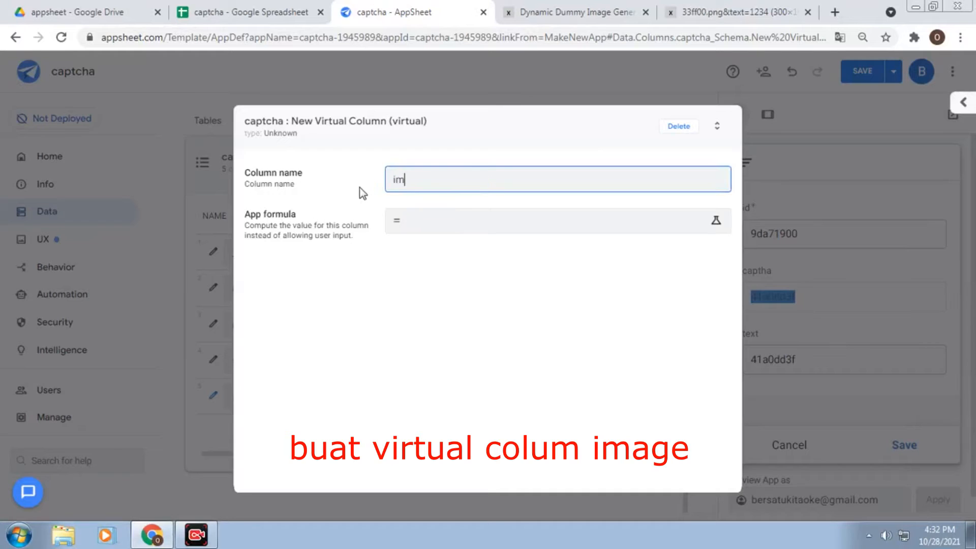
{"action": "left_click", "coordinate": [476, 229]}
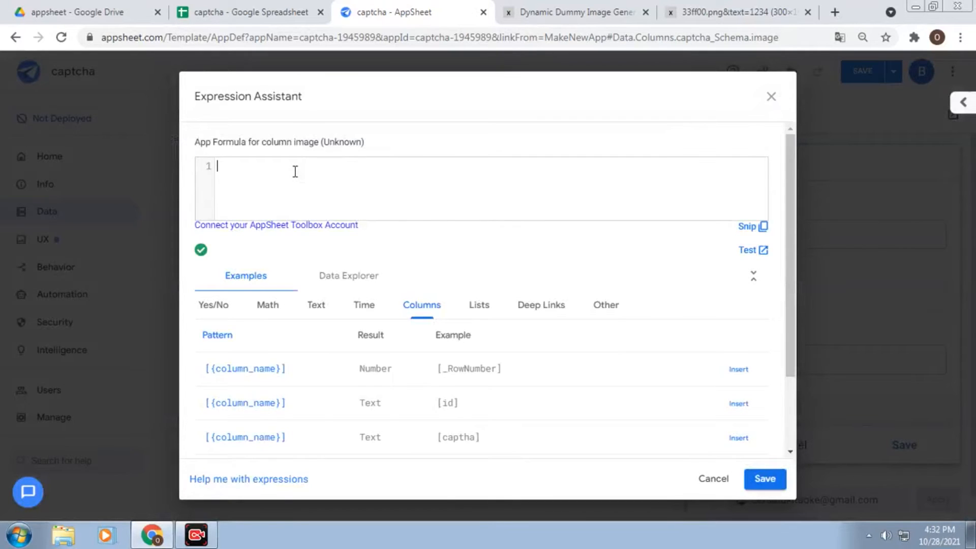
Start a CONCATENATE formula with the pasted dummyimage.com URL, deleting the sample text 1234
{"action": "type", "text": "conca"}
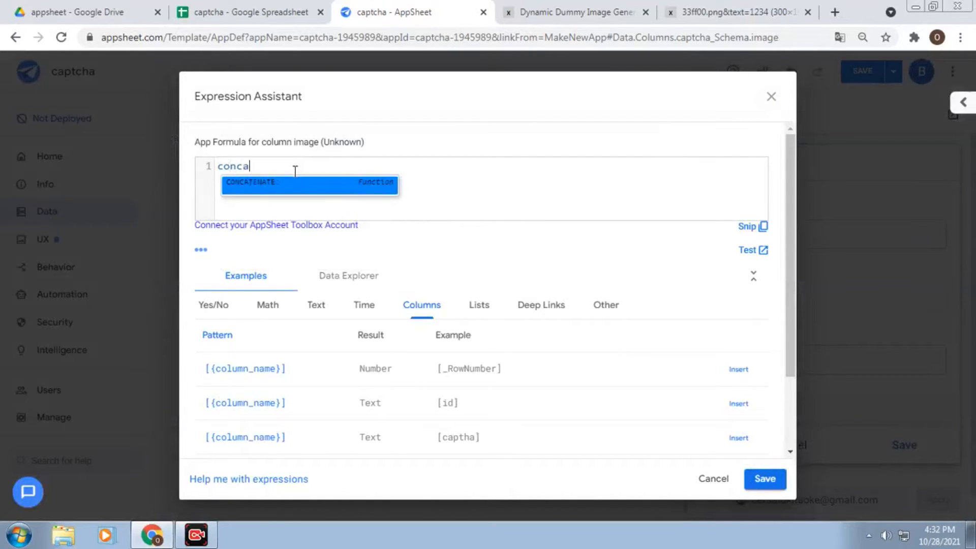
{"action": "left_click", "coordinate": [294, 179]}
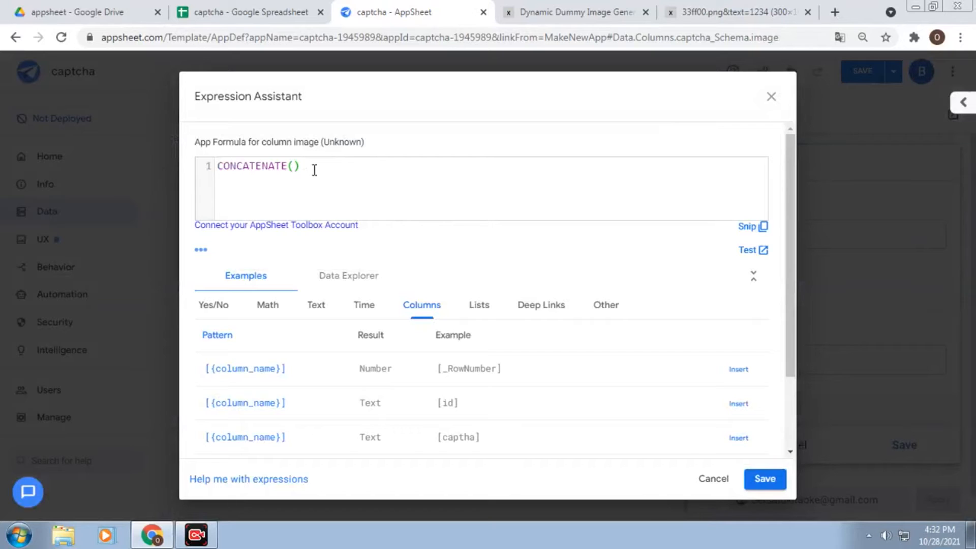
{"action": "type", "text": "\""}
{"action": "type", "text": "https://dummyimage.com/300x100/b80909/33ff00.png&text=1234"}
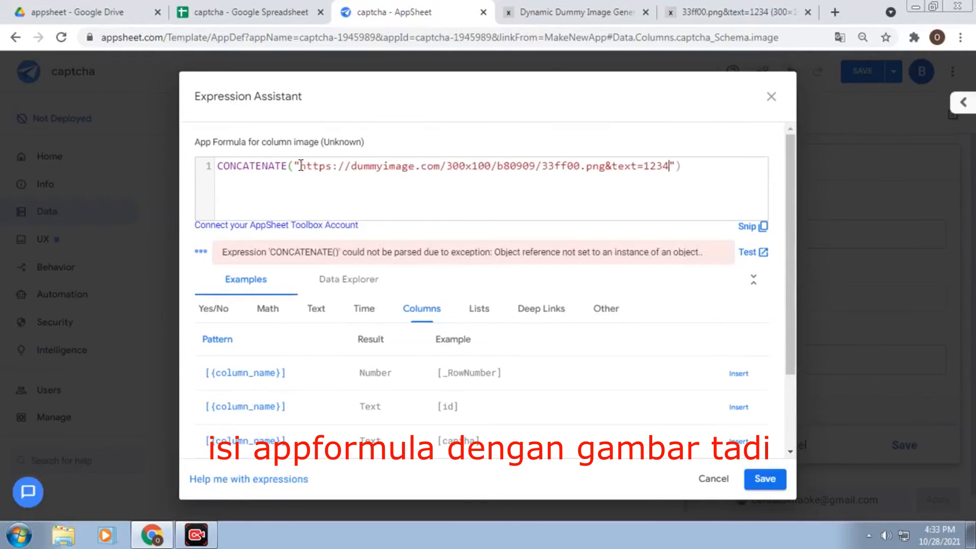
{"action": "left_click_drag", "start_coordinate": [644, 166], "coordinate": [669, 167]}
{"action": "key", "text": "BackSpace"}
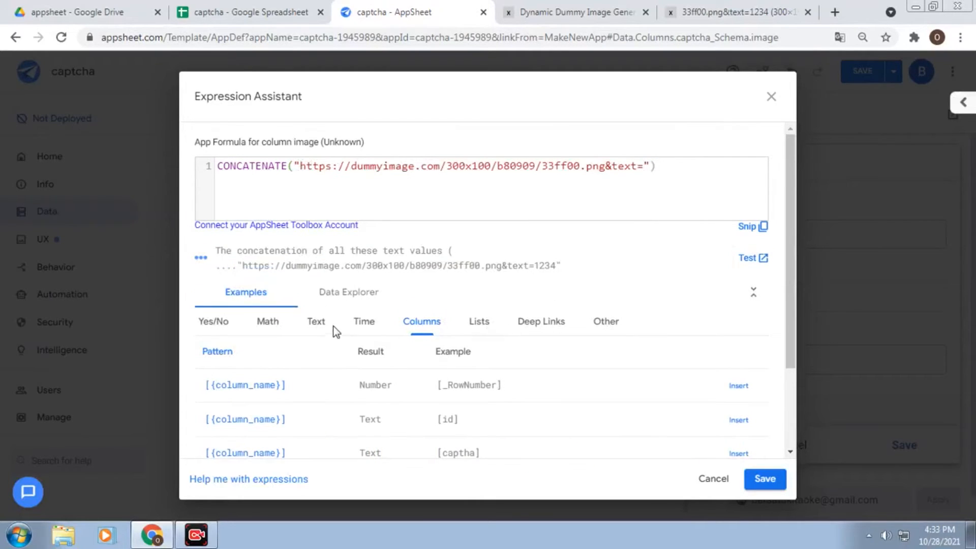
Place the [captha] reference after the quoted URL, separated by a comma, and save the formula
{"action": "scroll", "coordinate": [612, 422], "scroll_direction": "down", "scroll_amount": 1}
{"action": "scroll", "coordinate": [613, 422], "scroll_direction": "down", "scroll_amount": 2}
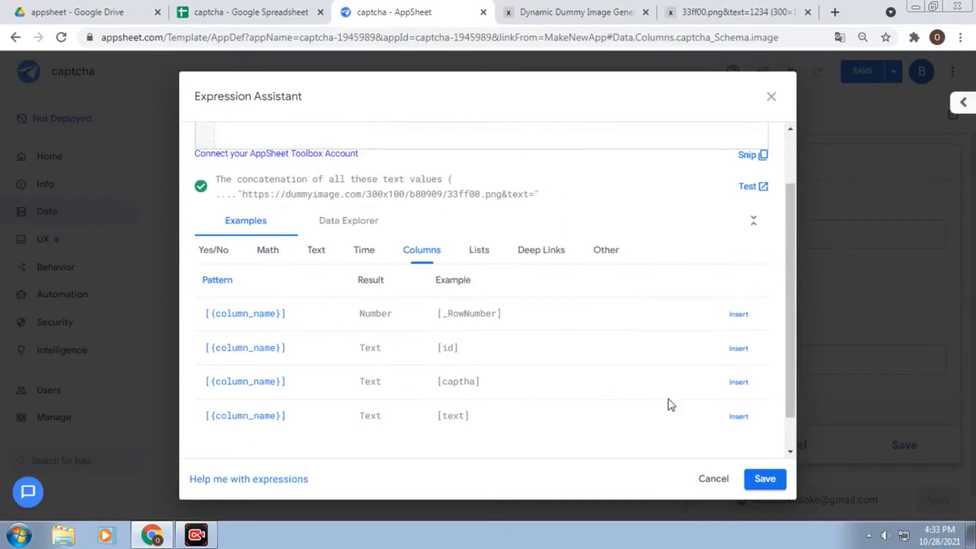
{"action": "left_click", "coordinate": [737, 384]}
{"action": "scroll", "coordinate": [627, 205], "scroll_direction": "up", "scroll_amount": 3}
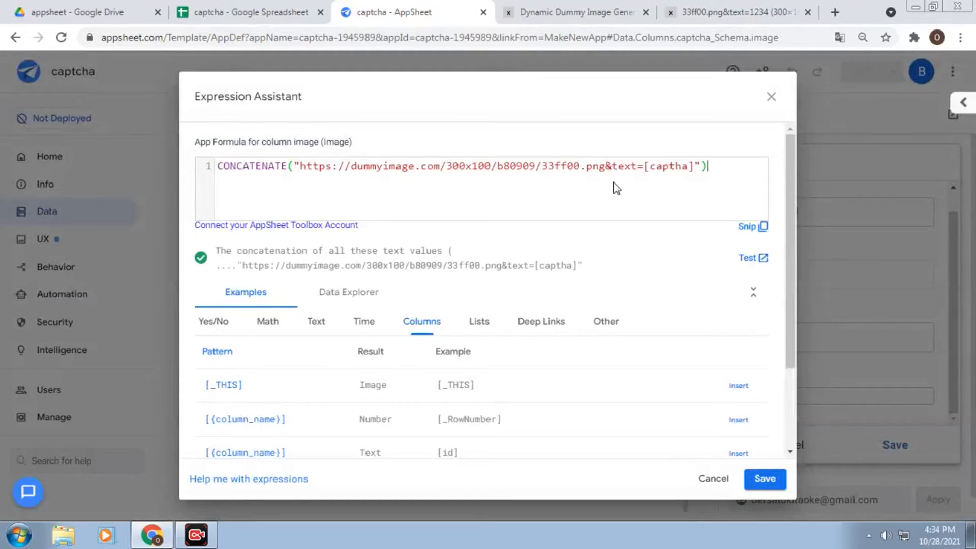
{"action": "mouse_move", "coordinate": [643, 166]}
{"action": "left_mouse_down"}
{"action": "mouse_move", "coordinate": [699, 162]}
{"action": "mouse_move", "coordinate": [645, 163]}
{"action": "left_mouse_up"}
{"action": "right_click", "coordinate": [656, 167]}
{"action": "left_click", "coordinate": [706, 190]}
{"action": "key", "text": "BackSpace"}
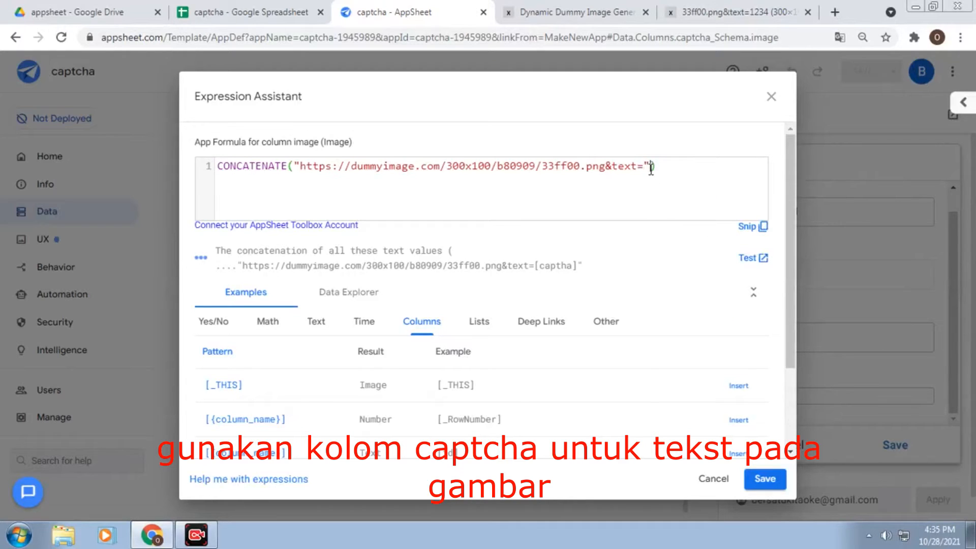
{"action": "right_click", "coordinate": [651, 169]}
{"action": "left_click", "coordinate": [661, 256]}
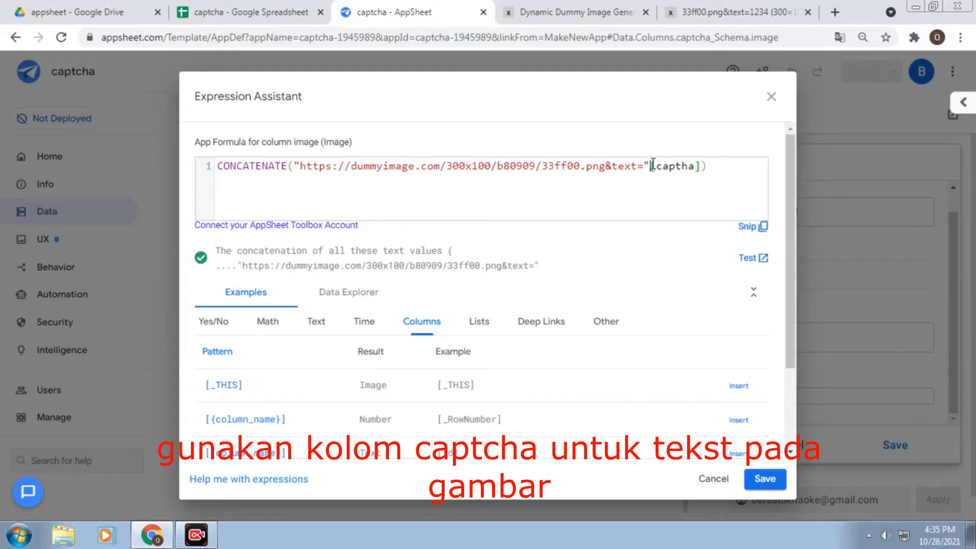
{"action": "type", "text": ","}
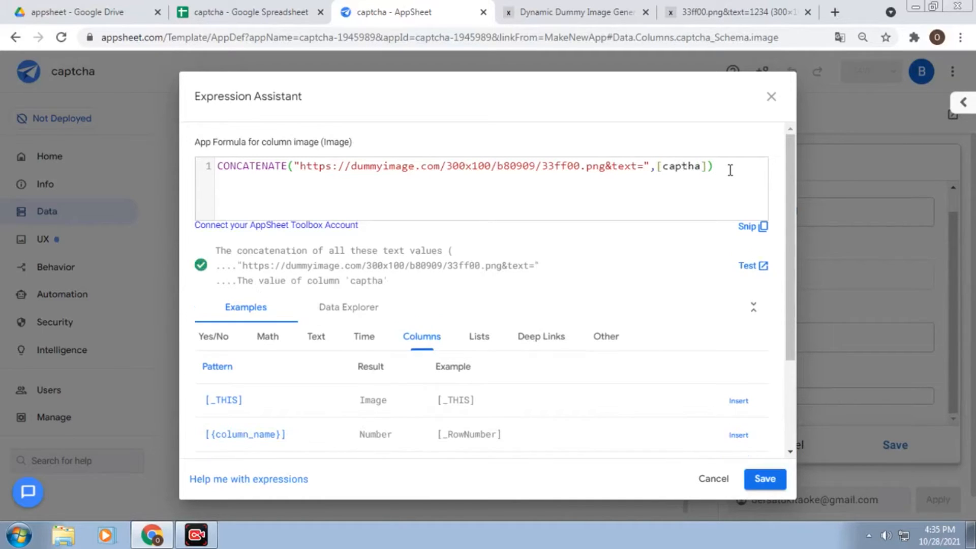
{"action": "left_click", "coordinate": [772, 486]}
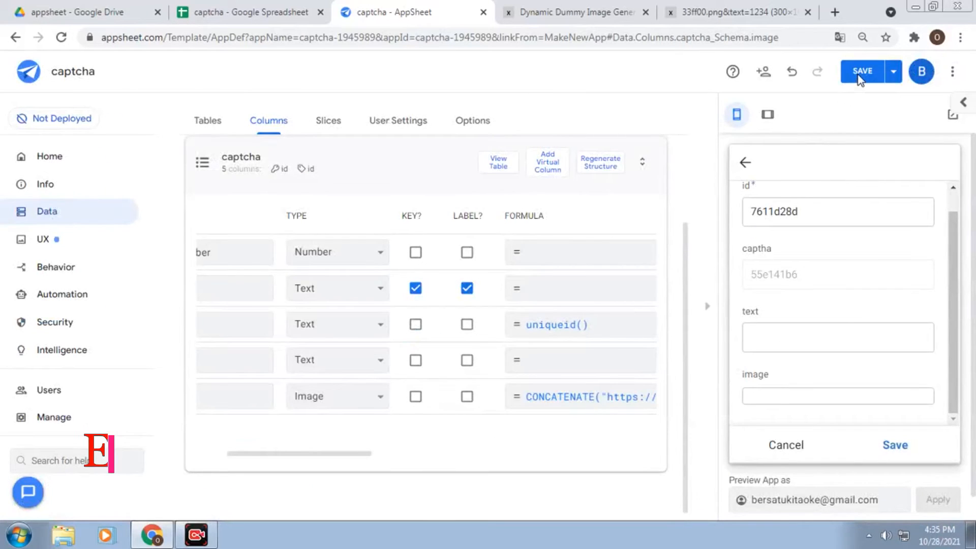
Save the app and check the preview's captcha image reads a6c0493e, matching captha
{"action": "left_click", "coordinate": [859, 76]}
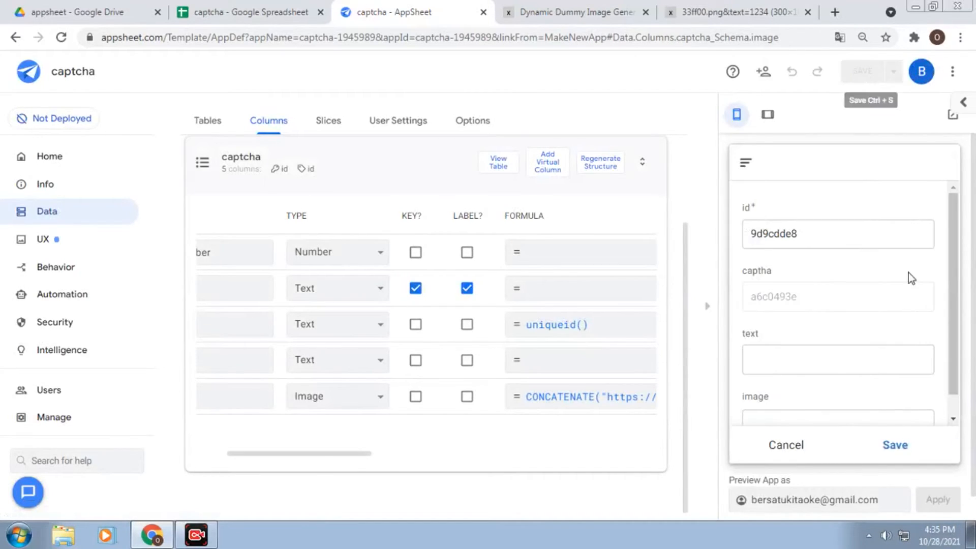
{"action": "scroll", "coordinate": [897, 317], "scroll_direction": "down", "scroll_amount": 2}
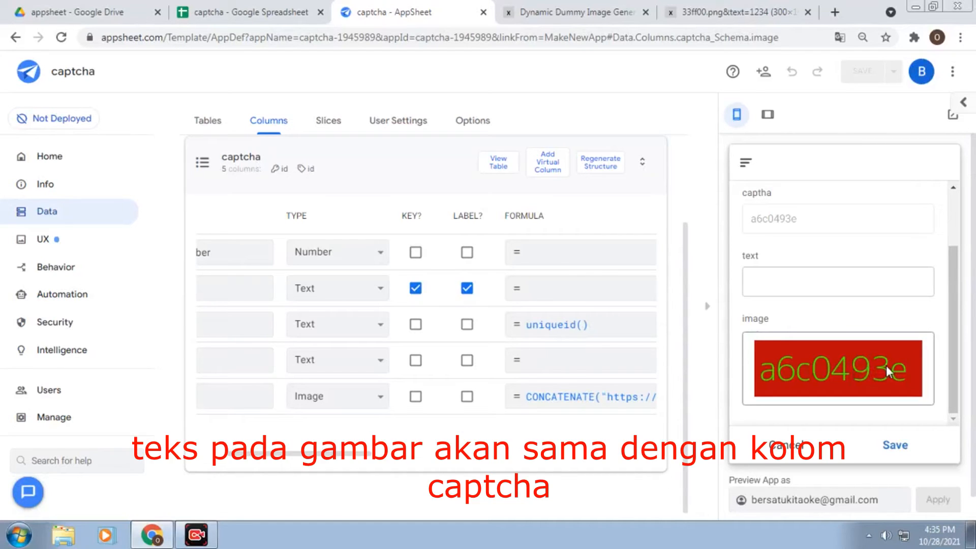
{"action": "scroll", "coordinate": [886, 366], "scroll_direction": "up", "scroll_amount": 2}
{"action": "scroll", "coordinate": [888, 366], "scroll_direction": "down", "scroll_amount": 2}
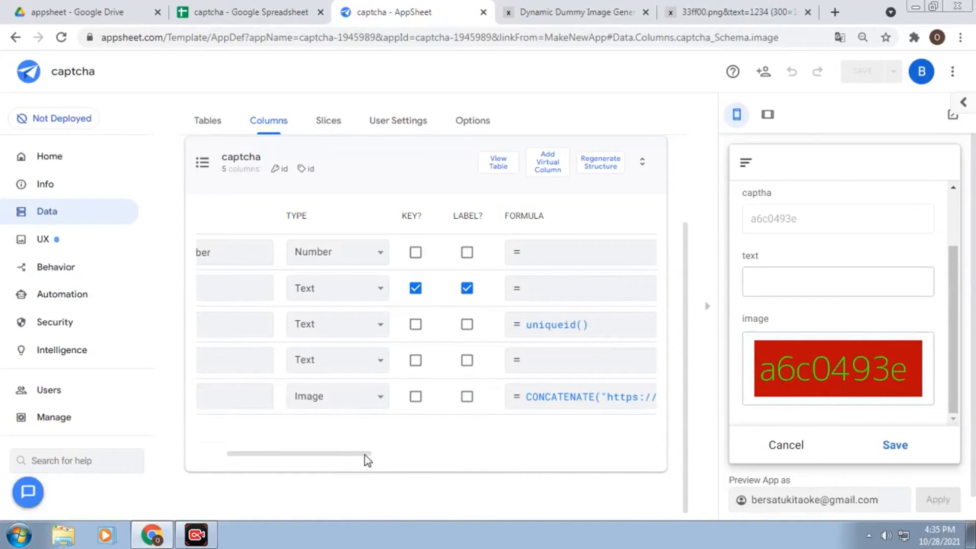
Uncheck SHOW? for the captha column and save the app
{"action": "left_click_drag", "start_coordinate": [365, 455], "coordinate": [407, 464]}
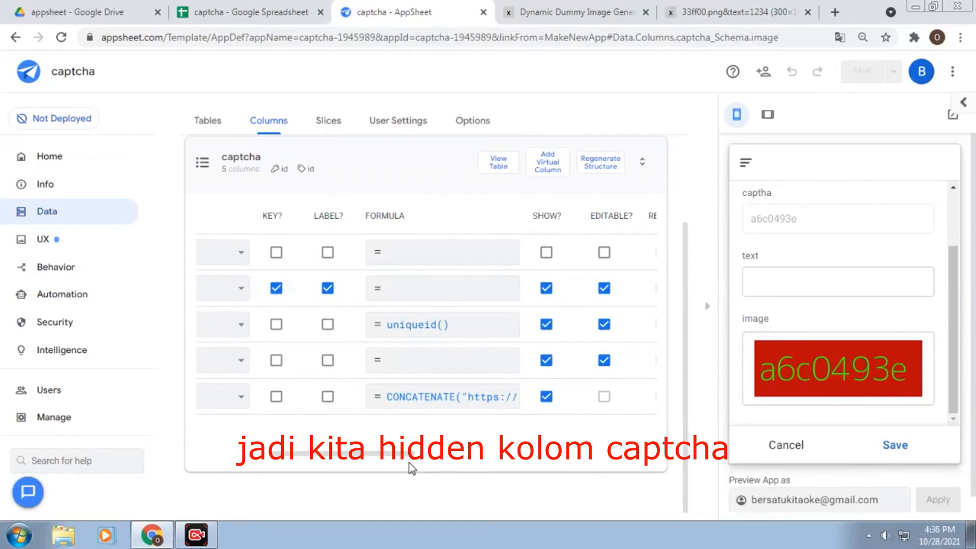
{"action": "left_click", "coordinate": [545, 324]}
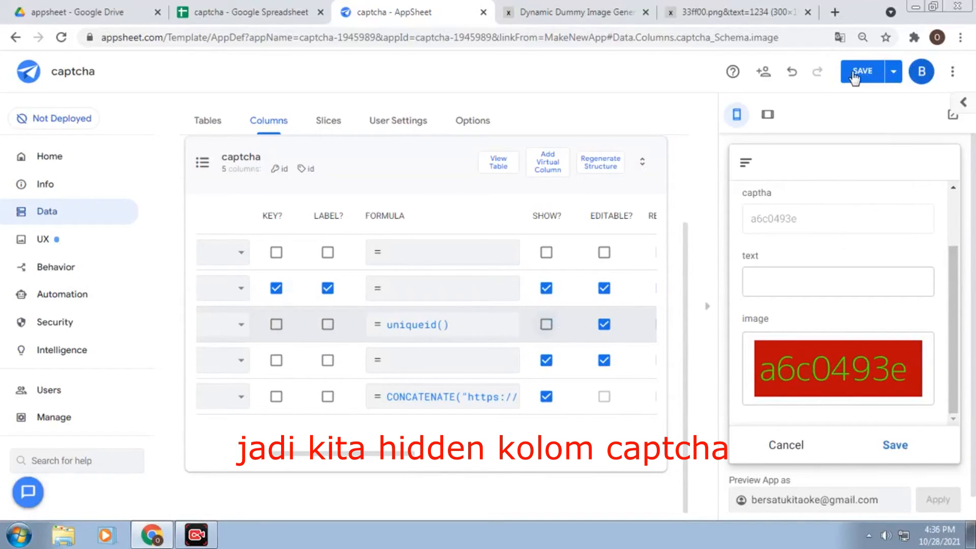
{"action": "left_click", "coordinate": [856, 74]}
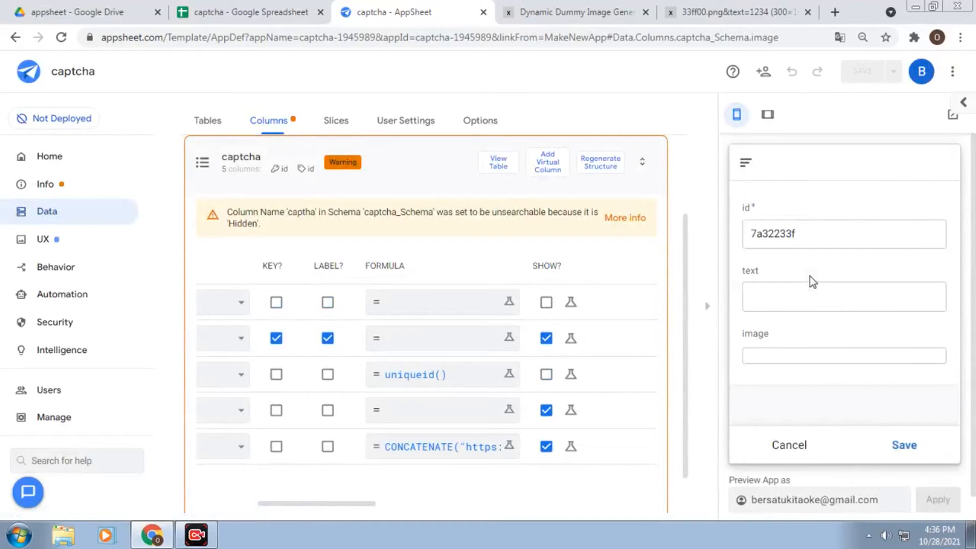
Replace a wrong answer with the matching text af6f6aae and save the record
{"action": "left_click", "coordinate": [811, 276]}
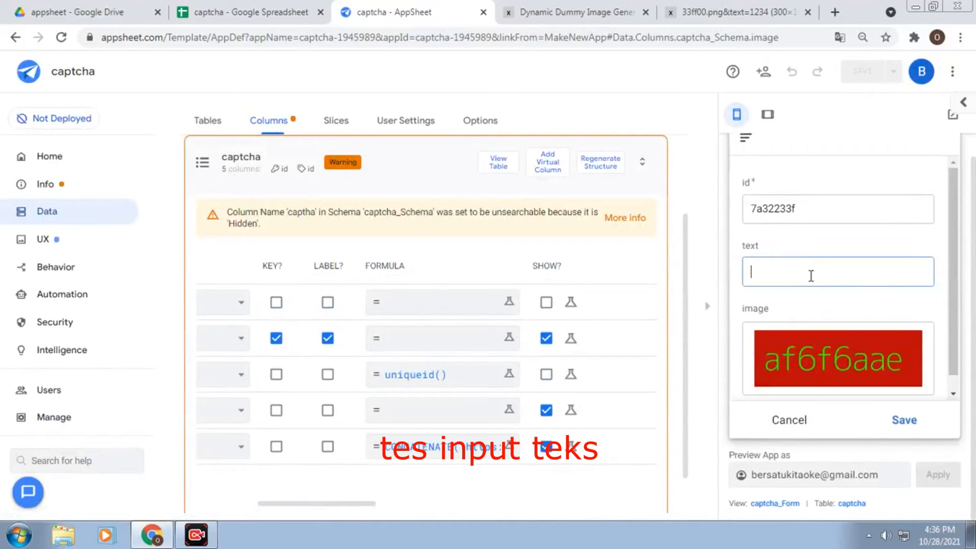
{"action": "type", "text": "ghjg"}
{"action": "double_click", "coordinate": [843, 269]}
{"action": "key", "text": "BackSpace"}
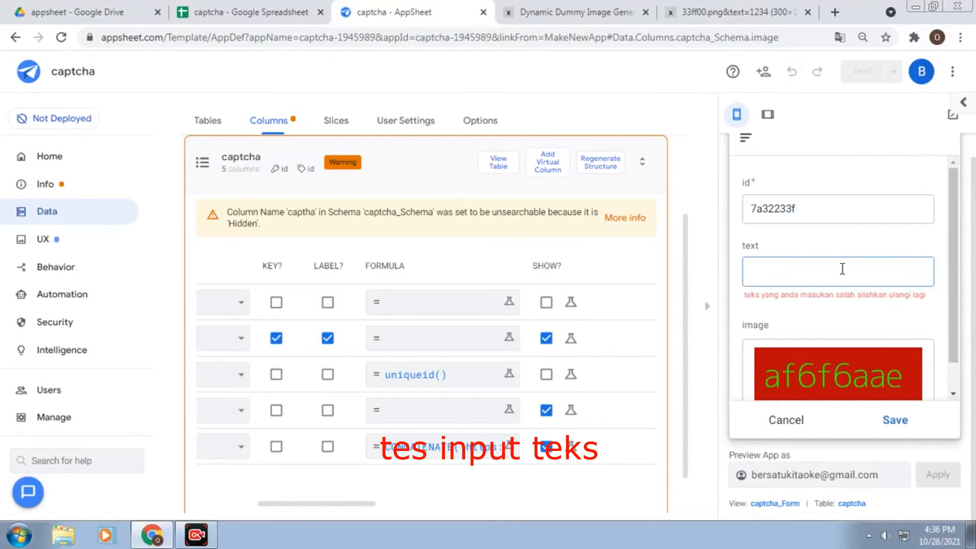
{"action": "type", "text": "af6f6aae"}
{"action": "scroll", "coordinate": [862, 306], "scroll_direction": "down", "scroll_amount": 1}
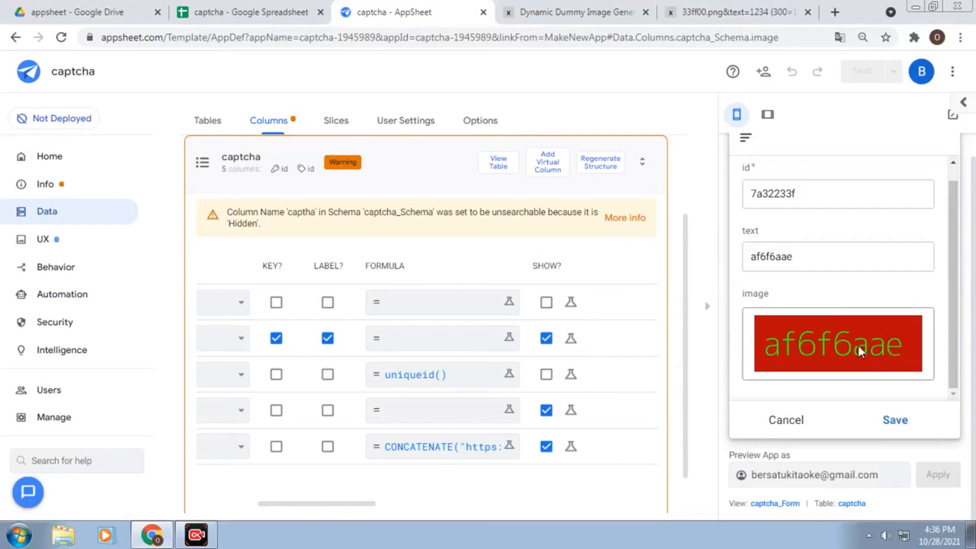
{"action": "left_click", "coordinate": [893, 425]}
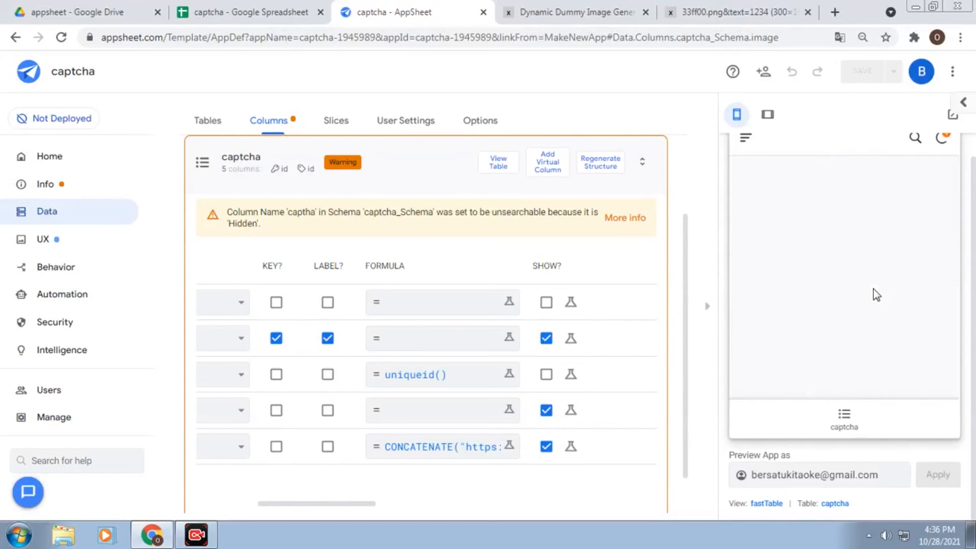
Verify the newly saved record in the records list and the captcha spreadsheet
{"action": "left_click", "coordinate": [855, 420]}
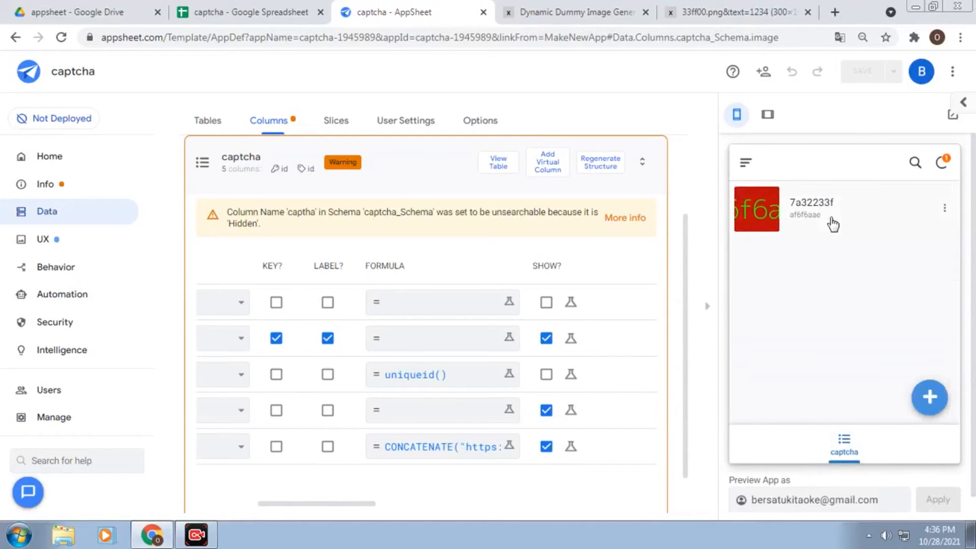
{"action": "left_click", "coordinate": [229, 12]}
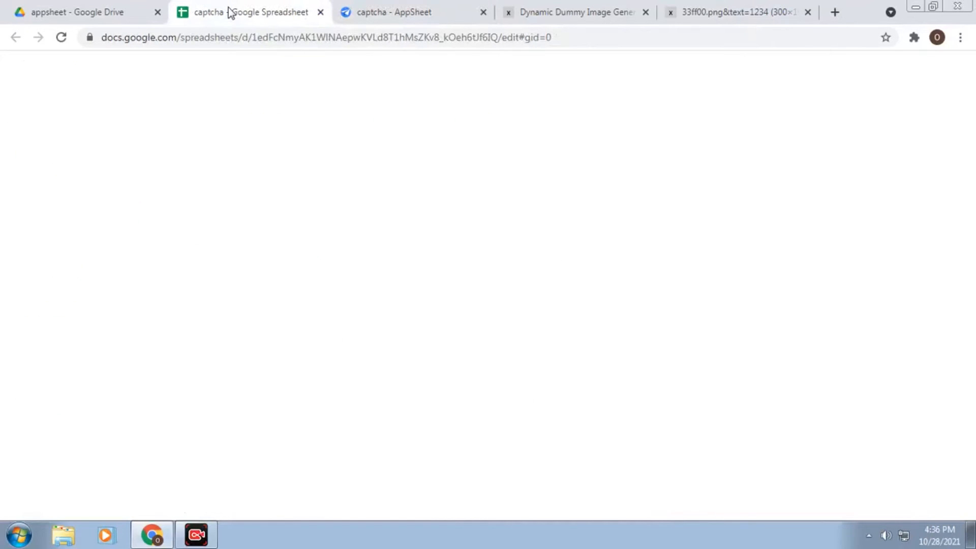
{"action": "left_click", "coordinate": [314, 241]}
{"action": "left_click", "coordinate": [408, 6]}
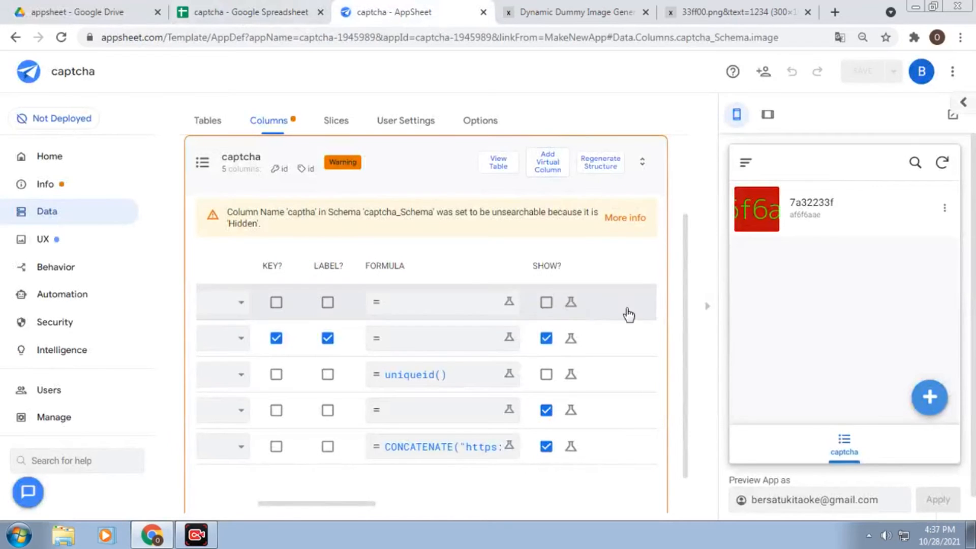
Start a new record showing captcha 63d23a94, then enter and clear the wrong answer 'fhhh'
{"action": "left_click", "coordinate": [931, 398]}
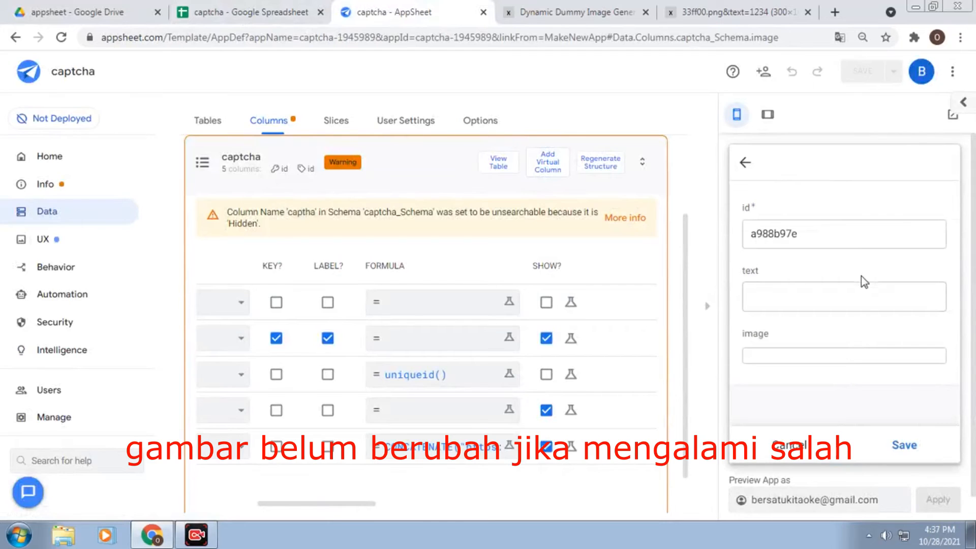
{"action": "scroll", "coordinate": [865, 282], "scroll_direction": "down", "scroll_amount": 1}
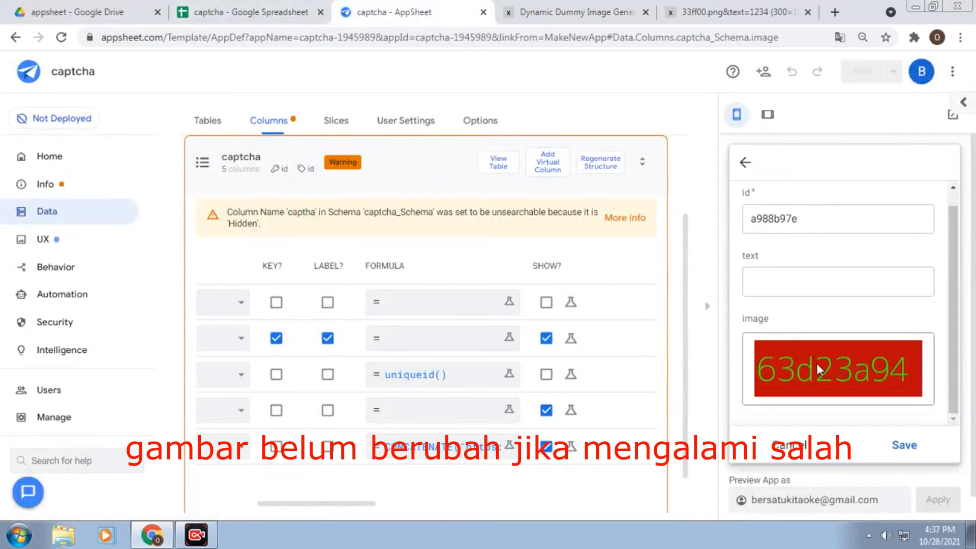
{"action": "left_click", "coordinate": [827, 281]}
{"action": "type", "text": "fh"}
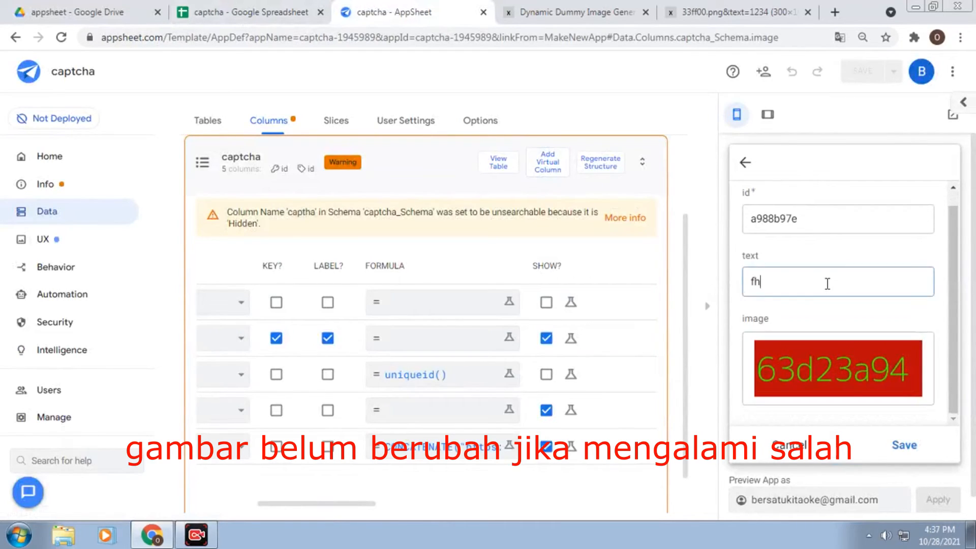
{"action": "type", "text": "hh"}
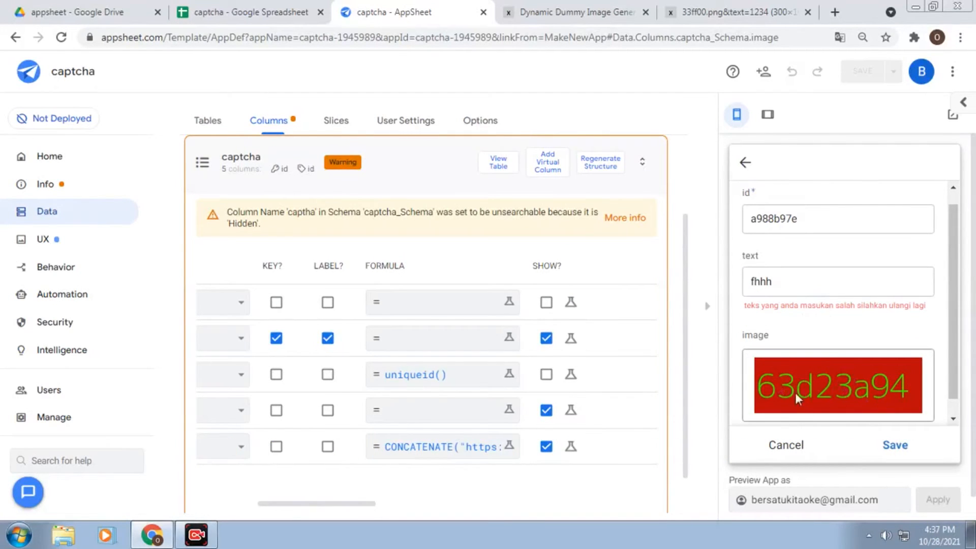
{"action": "double_click", "coordinate": [804, 284]}
{"action": "key", "text": "BackSpace"}
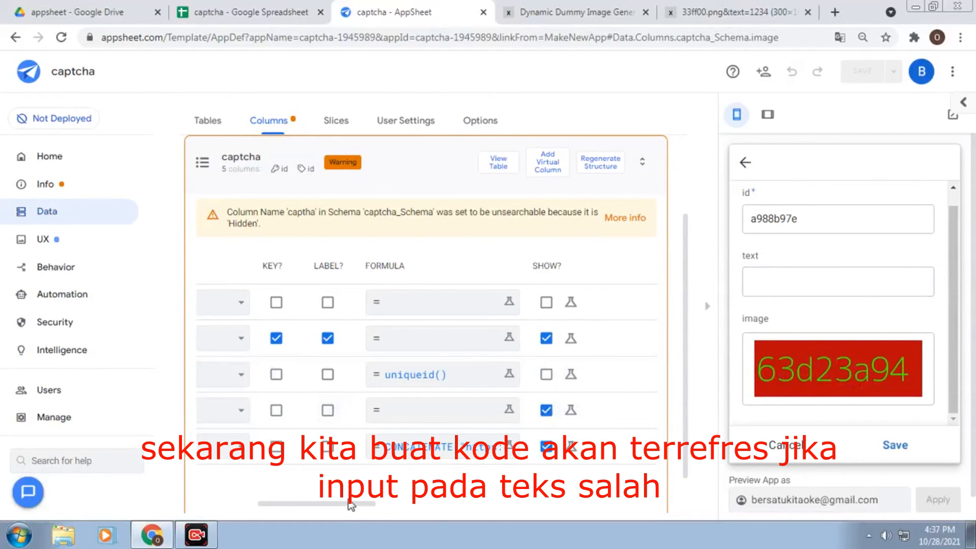
Reopen the captha column's Auto Compute app formula and prefix uniqueid() with 'if(find('
{"action": "left_click_drag", "start_coordinate": [341, 502], "coordinate": [283, 502]}
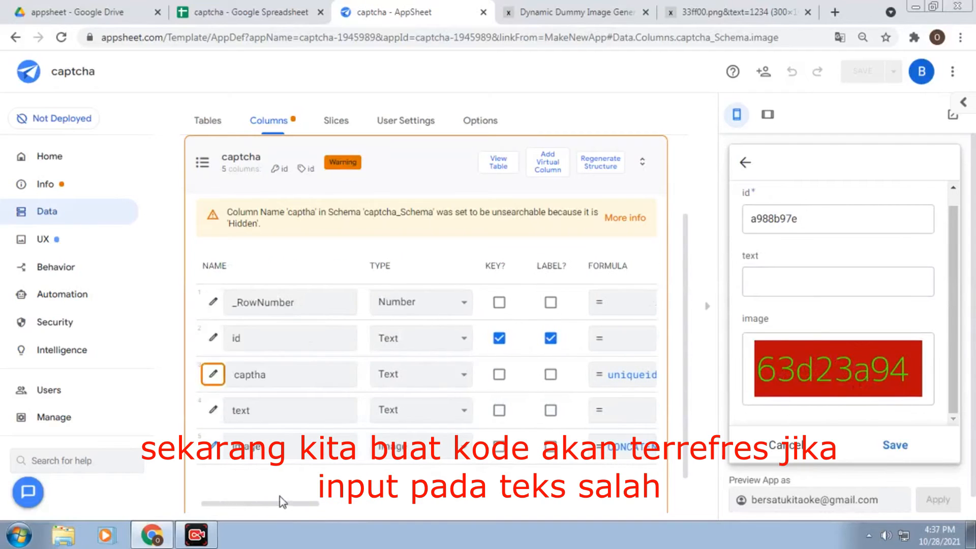
{"action": "left_click", "coordinate": [215, 374]}
{"action": "scroll", "coordinate": [519, 312], "scroll_direction": "down", "scroll_amount": 4}
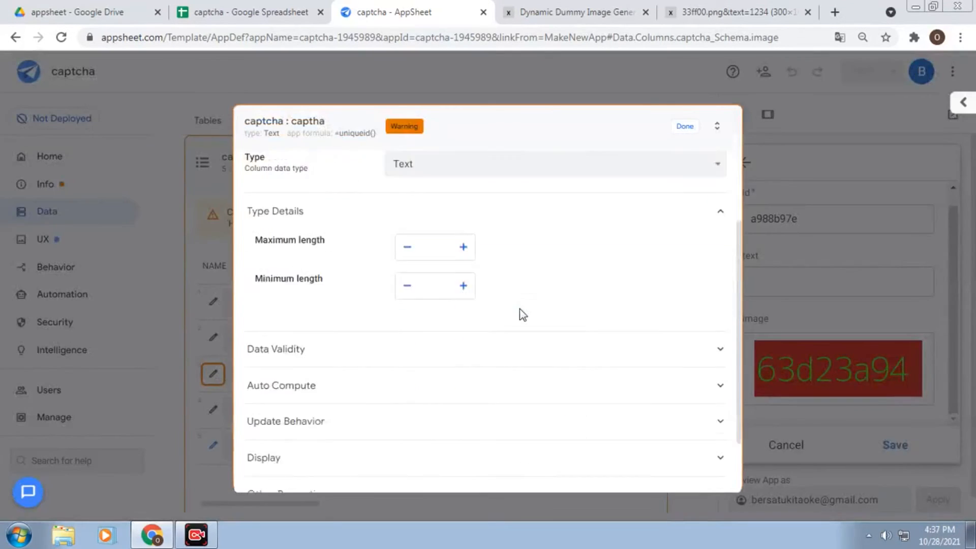
{"action": "left_click", "coordinate": [458, 356]}
{"action": "scroll", "coordinate": [457, 356], "scroll_direction": "down", "scroll_amount": 3}
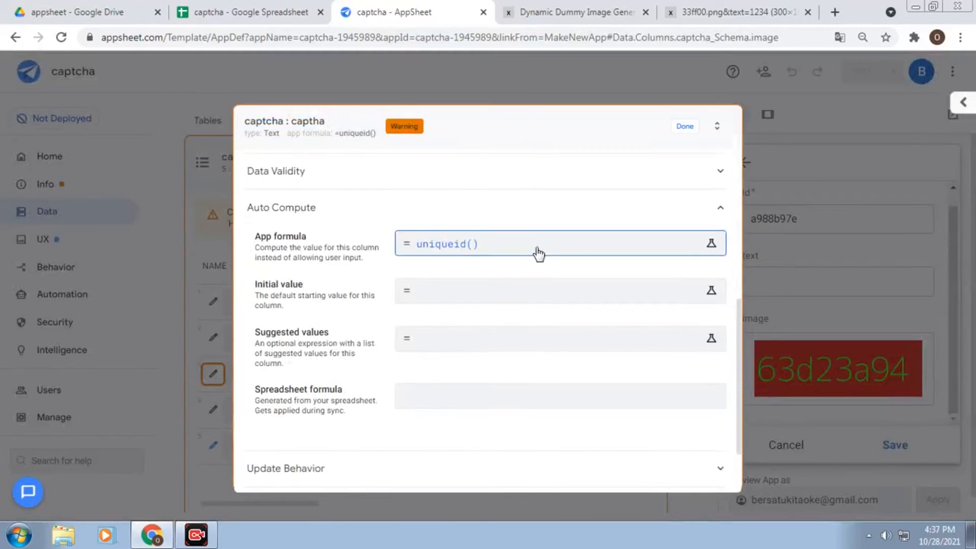
{"action": "left_click", "coordinate": [535, 248]}
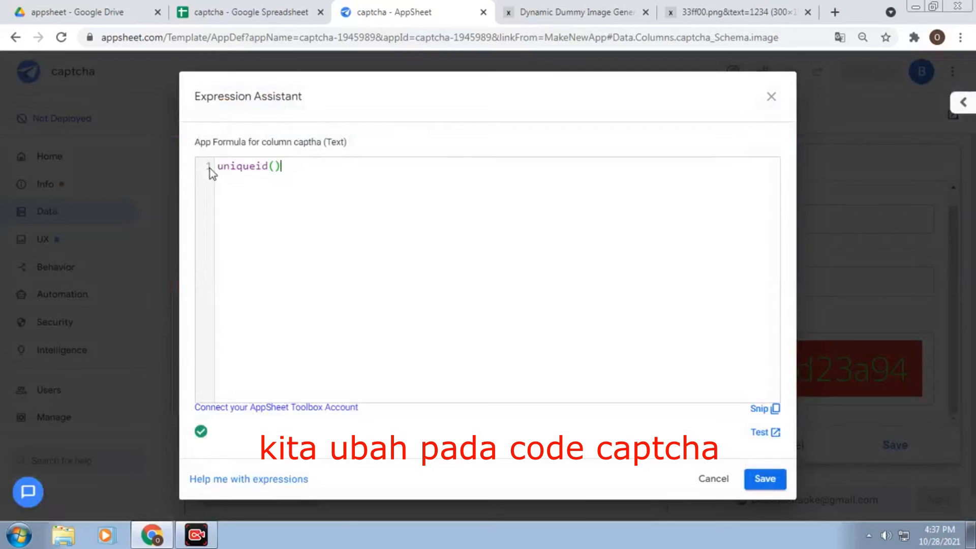
{"action": "left_click", "coordinate": [221, 162]}
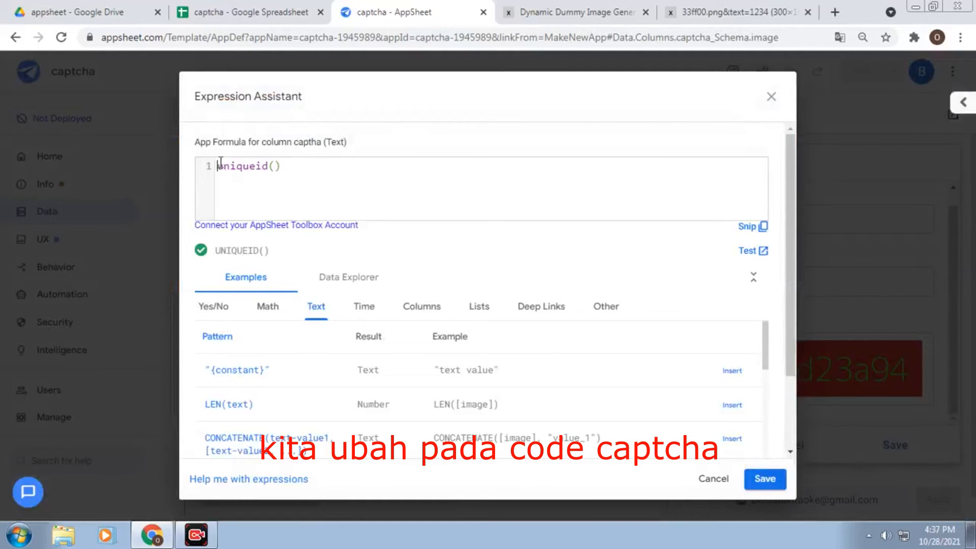
{"action": "type", "text": "if"}
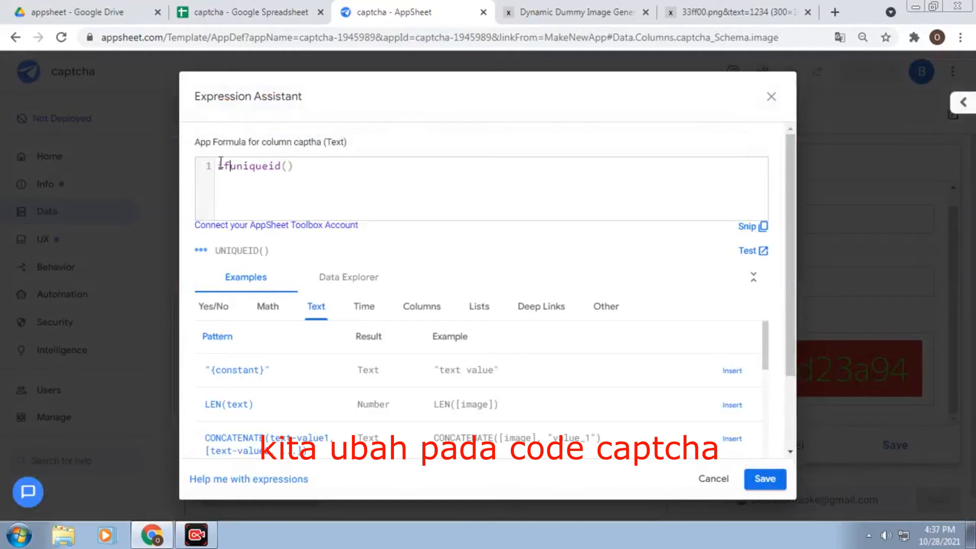
{"action": "type", "text": "("}
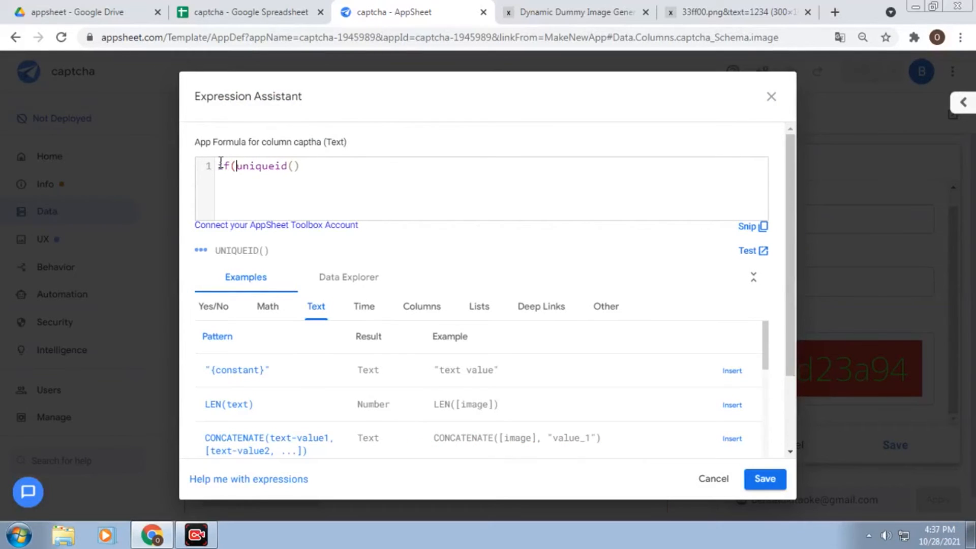
{"action": "type", "text": "find"}
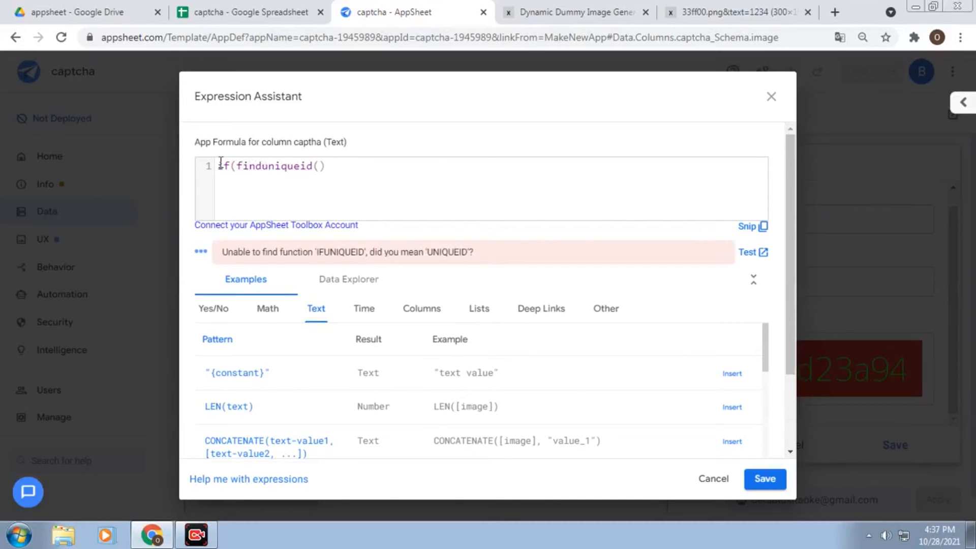
{"action": "type", "text": "("}
{"action": "left_click", "coordinate": [424, 308]}
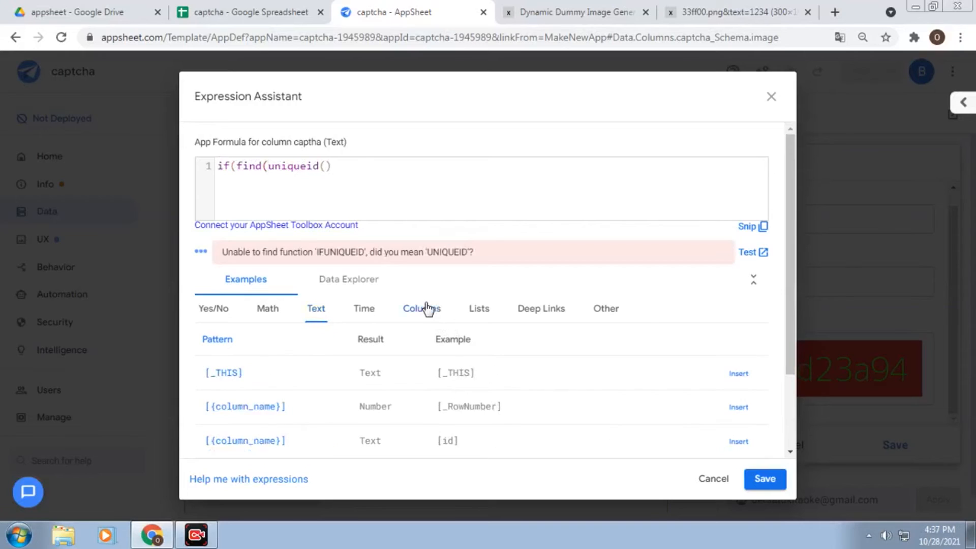
{"action": "scroll", "coordinate": [580, 371], "scroll_direction": "down", "scroll_amount": 2}
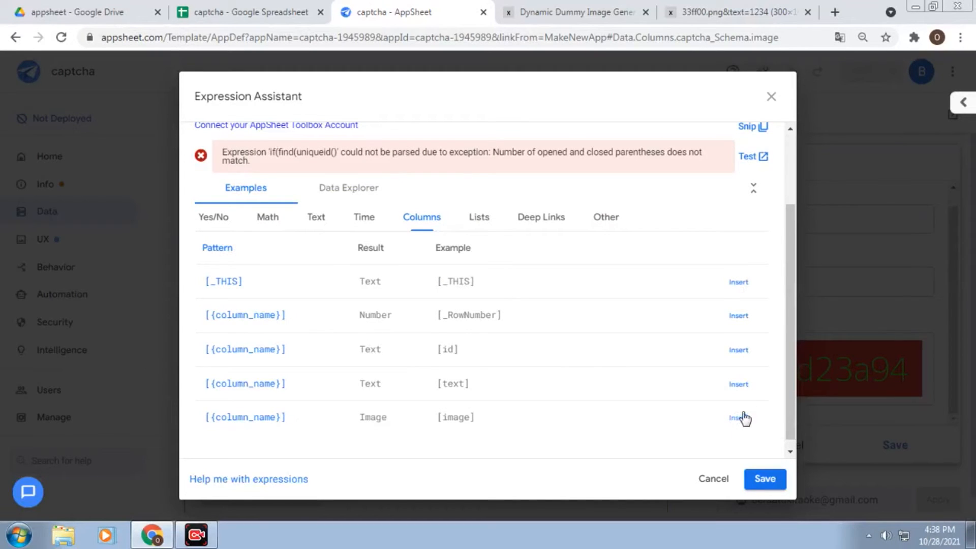
Insert [text] and [_THIS] to build if(find([text],[_THIS])=1,[_THIS],uniqueid())
{"action": "left_click", "coordinate": [740, 384]}
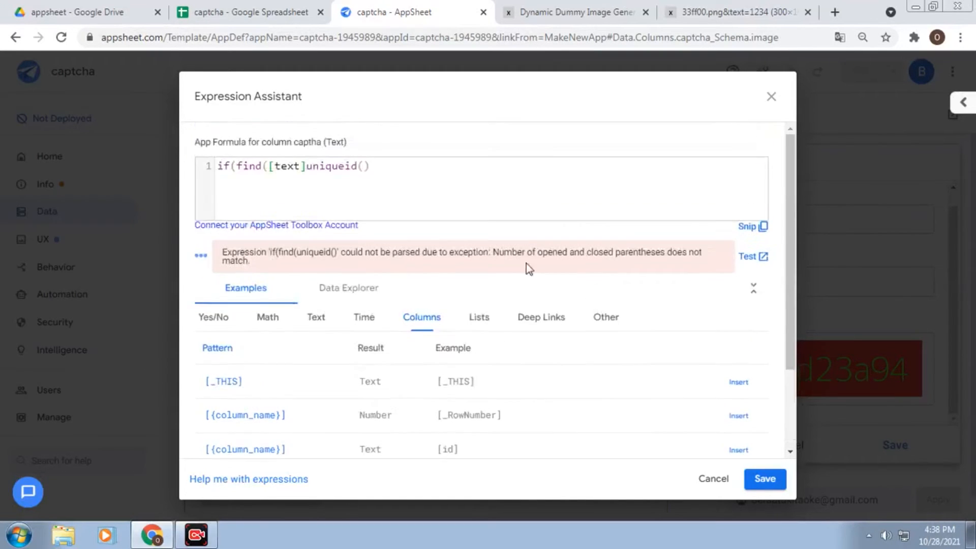
{"action": "type", "text": ","}
{"action": "left_click", "coordinate": [738, 384]}
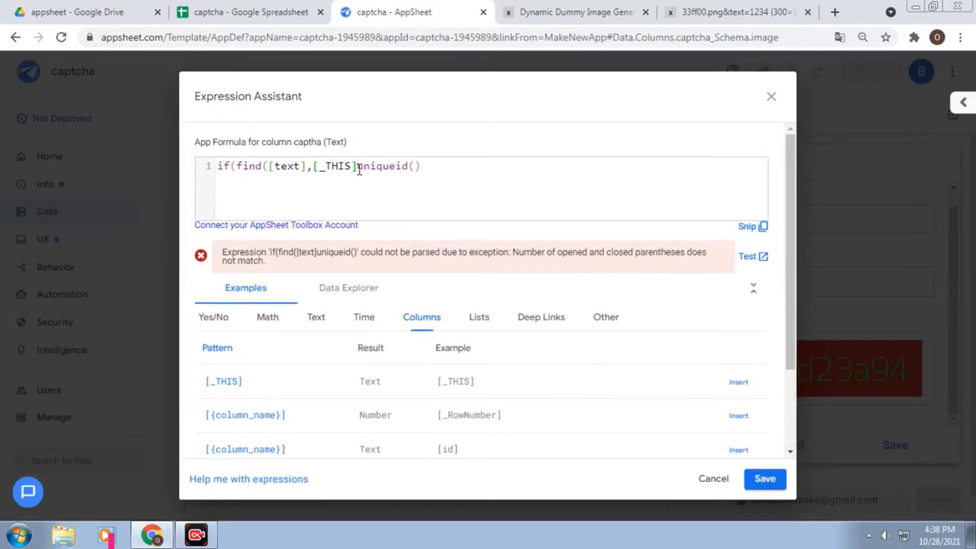
{"action": "type", "text": ")"}
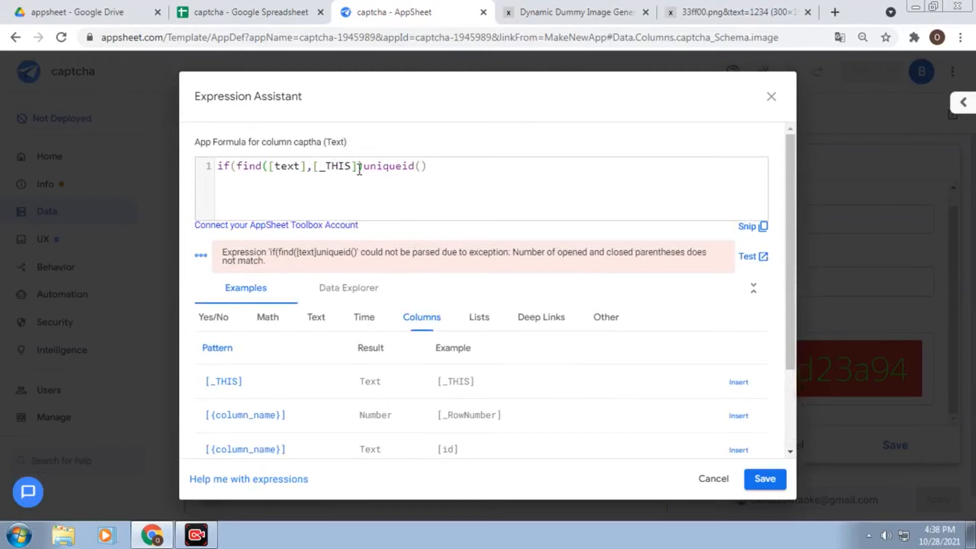
{"action": "type", "text": "=1)"}
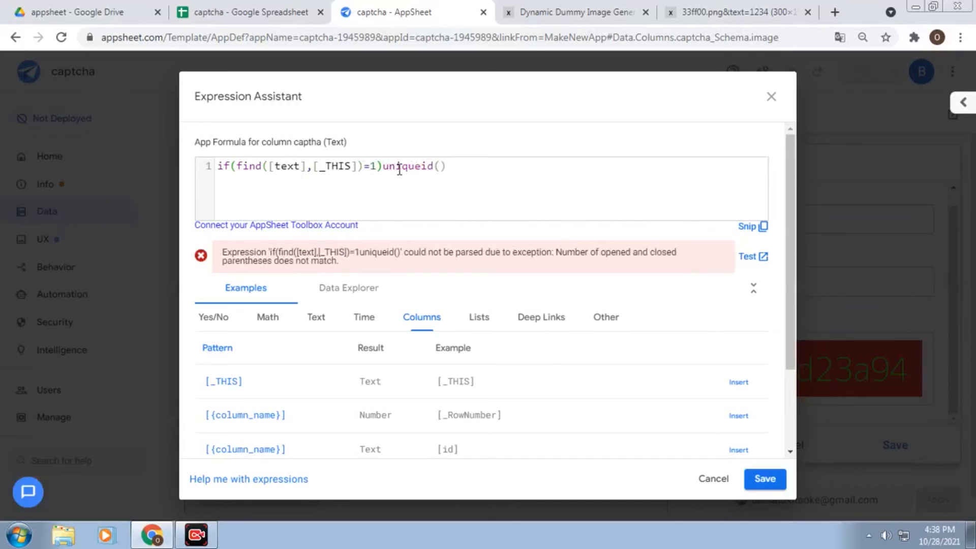
{"action": "key", "text": "BackSpace"}
{"action": "type", "text": ","}
{"action": "left_click", "coordinate": [738, 382]}
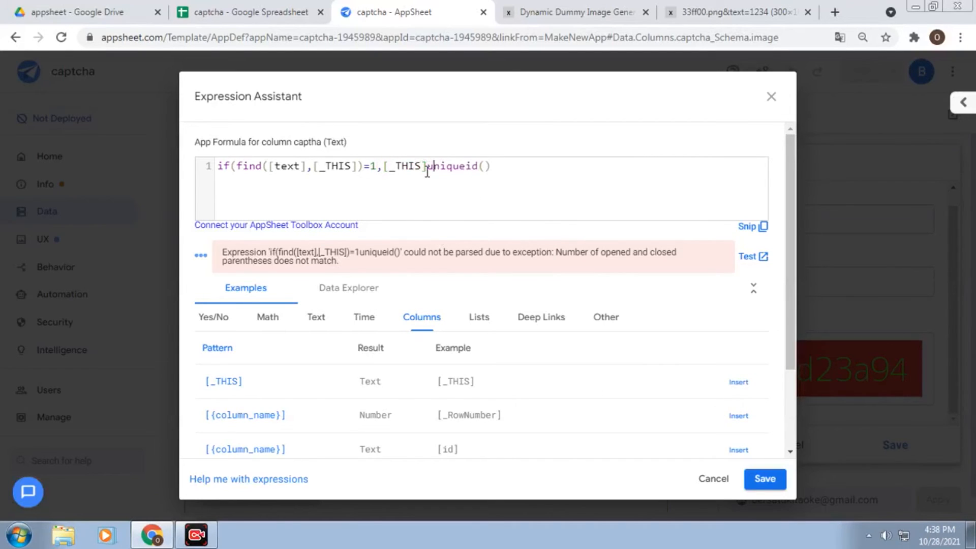
{"action": "type", "text": ","}
{"action": "left_click", "coordinate": [558, 170]}
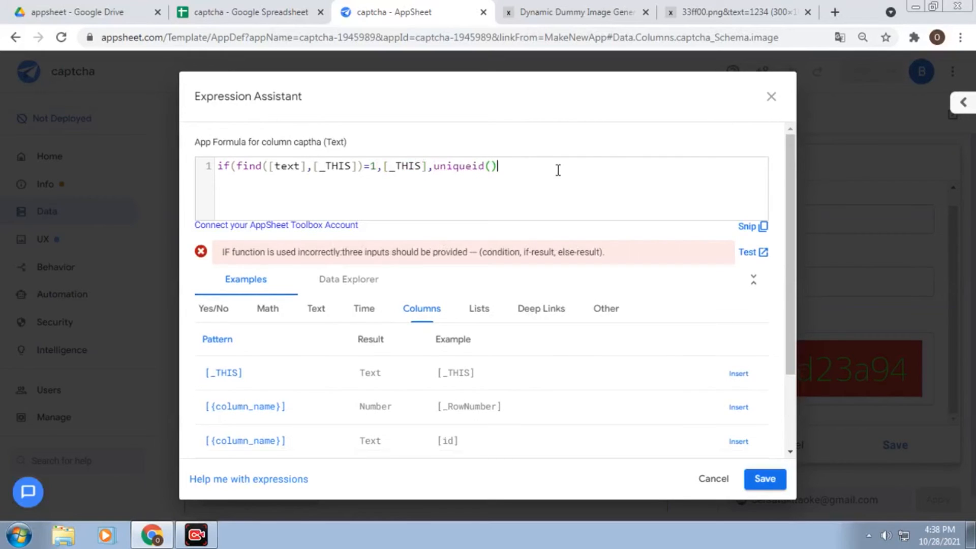
{"action": "type", "text": ")"}
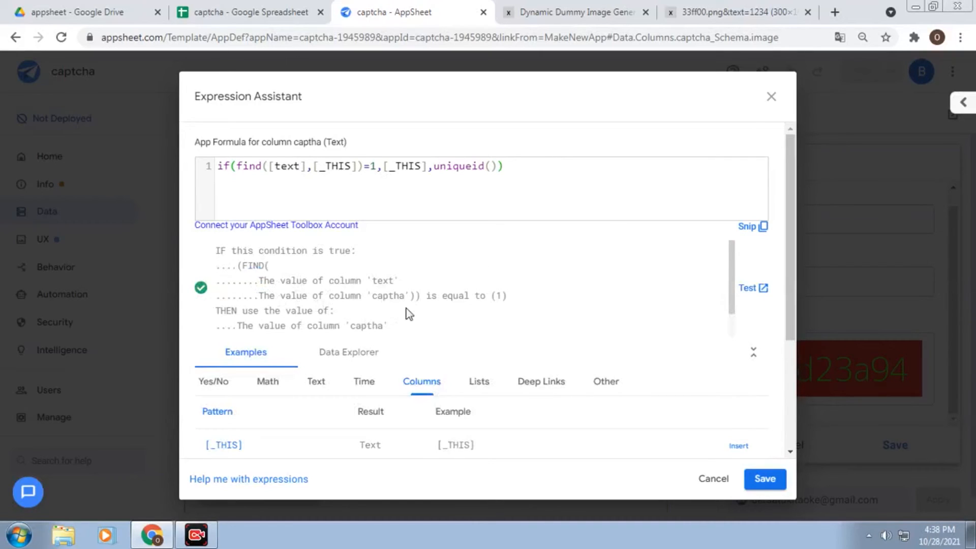
Review the if(find) formula's explanation, then save it and close the captha column editor
{"action": "scroll", "coordinate": [366, 315], "scroll_direction": "down", "scroll_amount": 3}
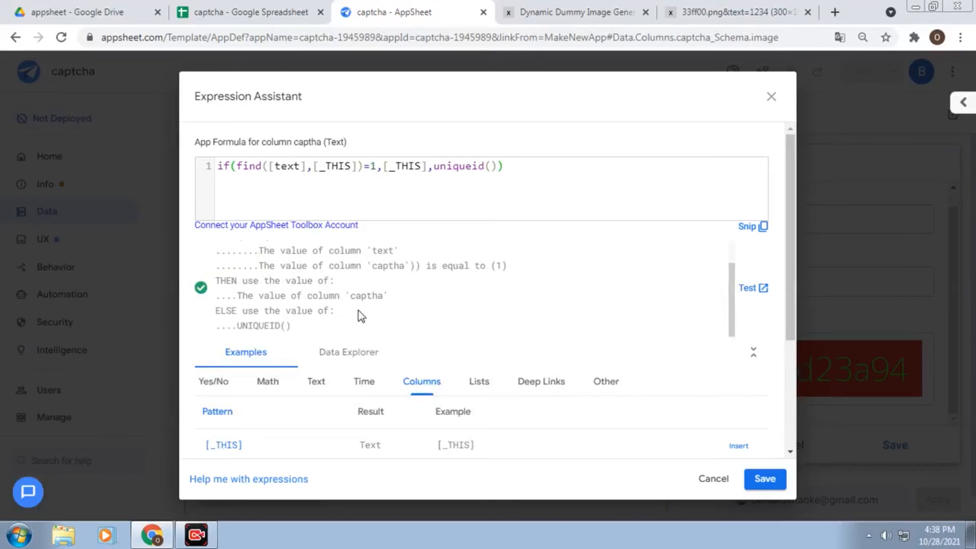
{"action": "scroll", "coordinate": [306, 233], "scroll_direction": "up", "scroll_amount": 1}
{"action": "scroll", "coordinate": [196, 241], "scroll_direction": "up", "scroll_amount": 2}
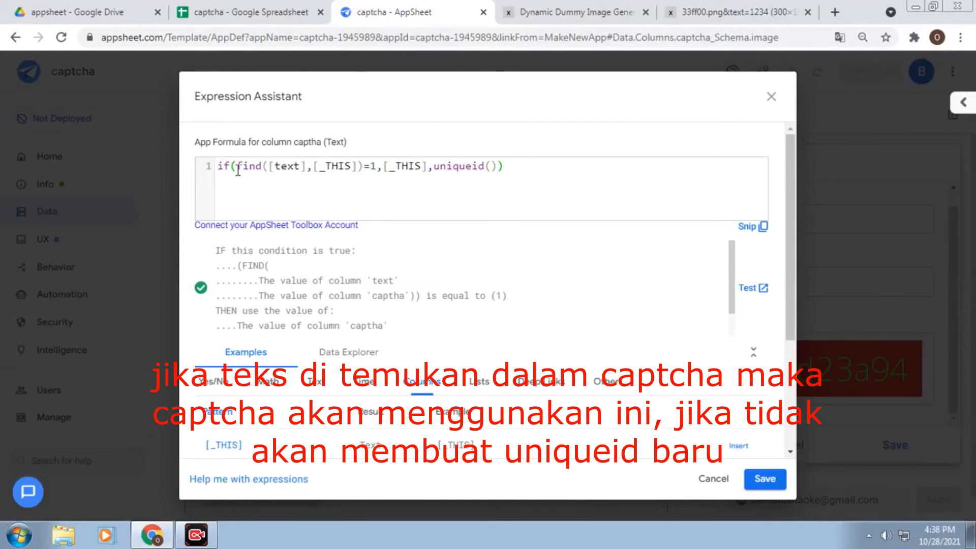
{"action": "left_click_drag", "start_coordinate": [238, 170], "coordinate": [375, 166]}
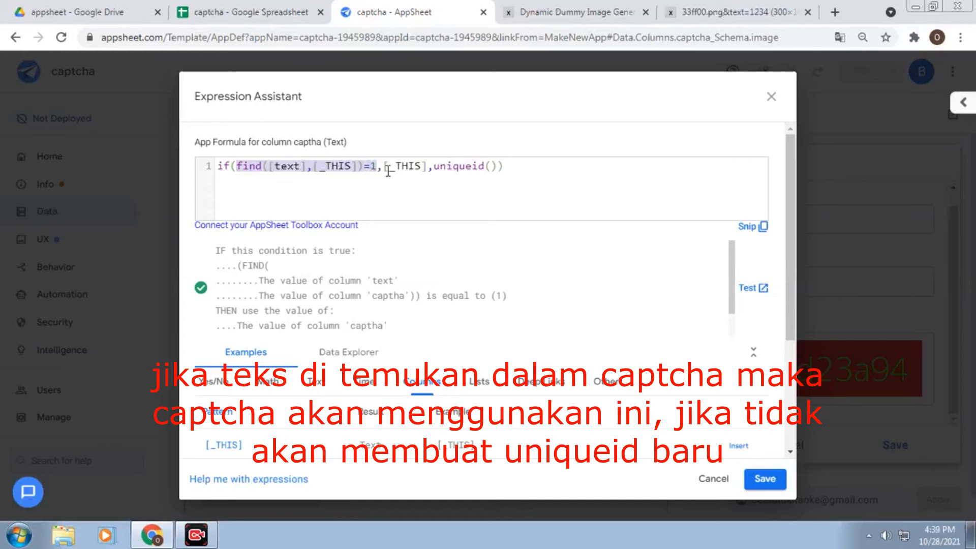
{"action": "left_click_drag", "start_coordinate": [383, 166], "coordinate": [493, 160]}
{"action": "key", "text": "shift+Home"}
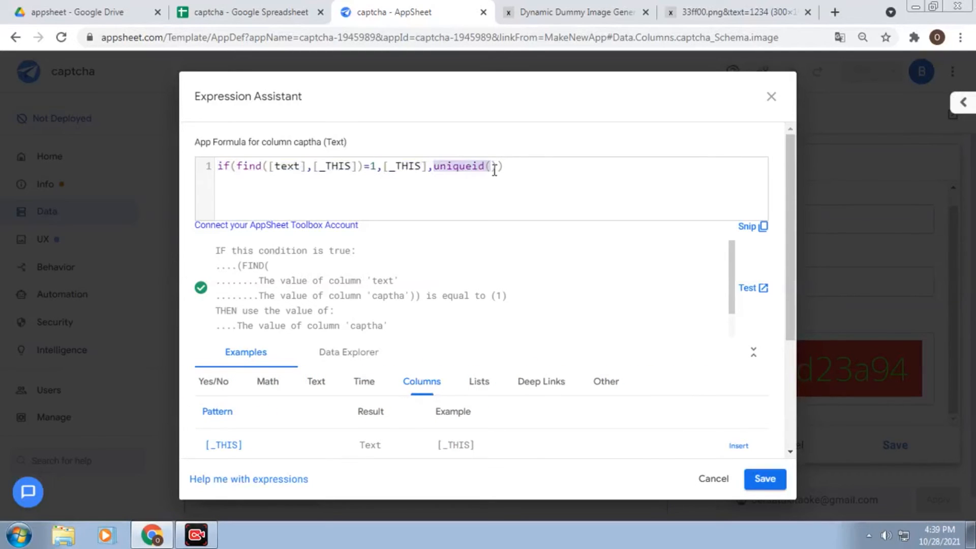
{"action": "left_click", "coordinate": [761, 483]}
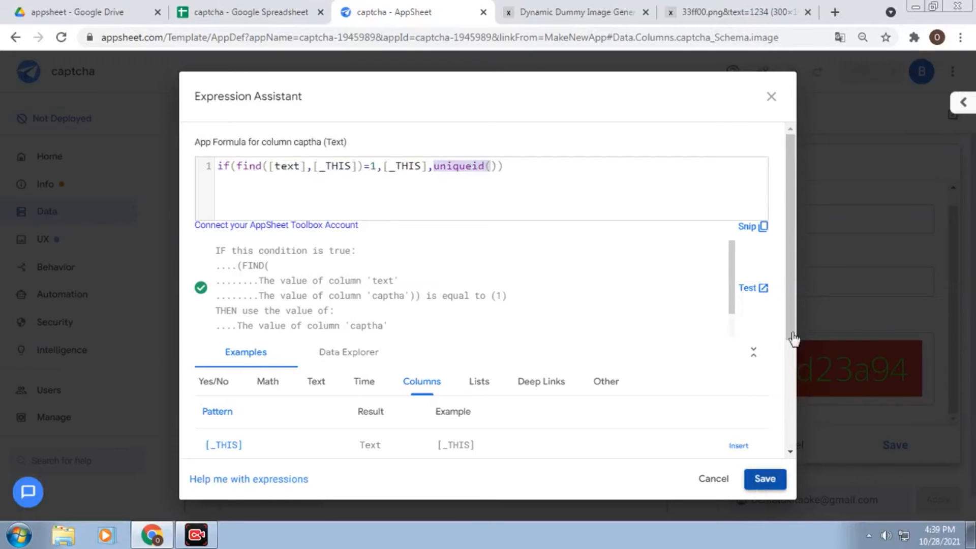
{"action": "left_click", "coordinate": [685, 127]}
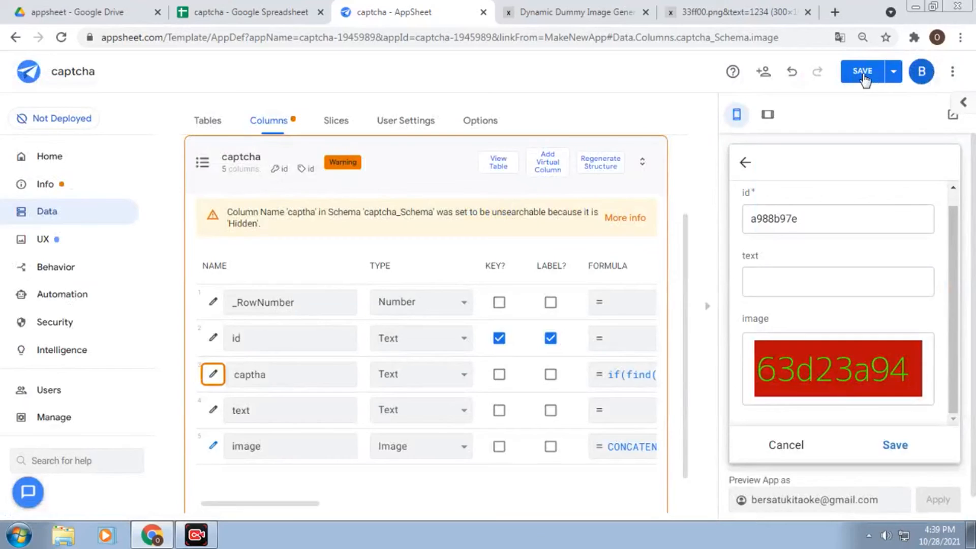
Save the app so the preview reloads with a fresh record and captcha image 1432830b
{"action": "left_click", "coordinate": [863, 72]}
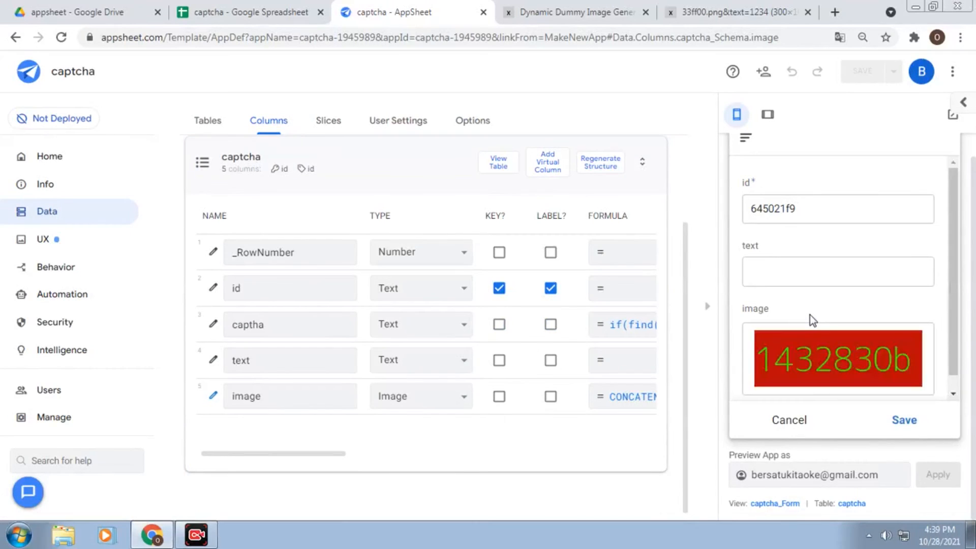
Try the wrong answers ggjj and 123443 in the text field, clearing each
{"action": "left_click", "coordinate": [821, 272]}
{"action": "type", "text": "ggjj"}
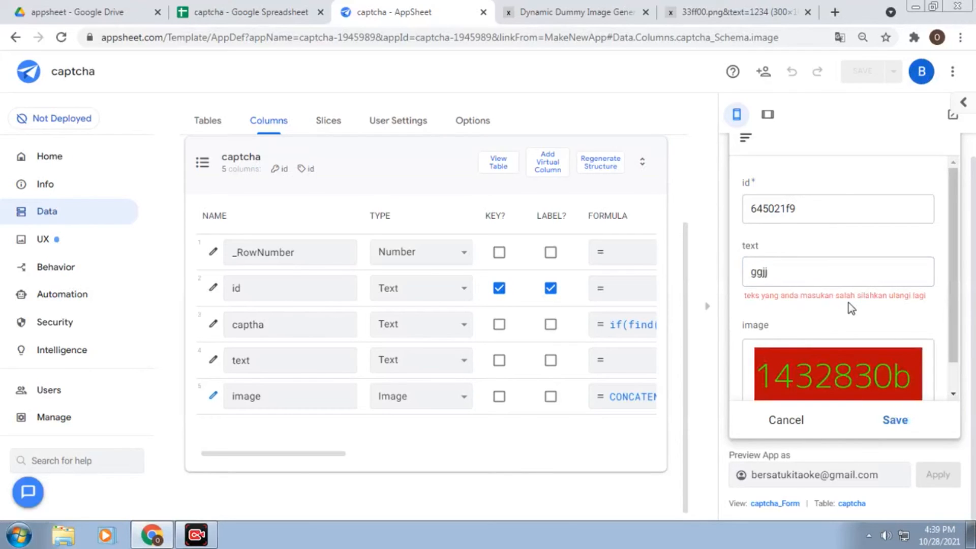
{"action": "double_click", "coordinate": [843, 274]}
{"action": "key", "text": "BackSpace"}
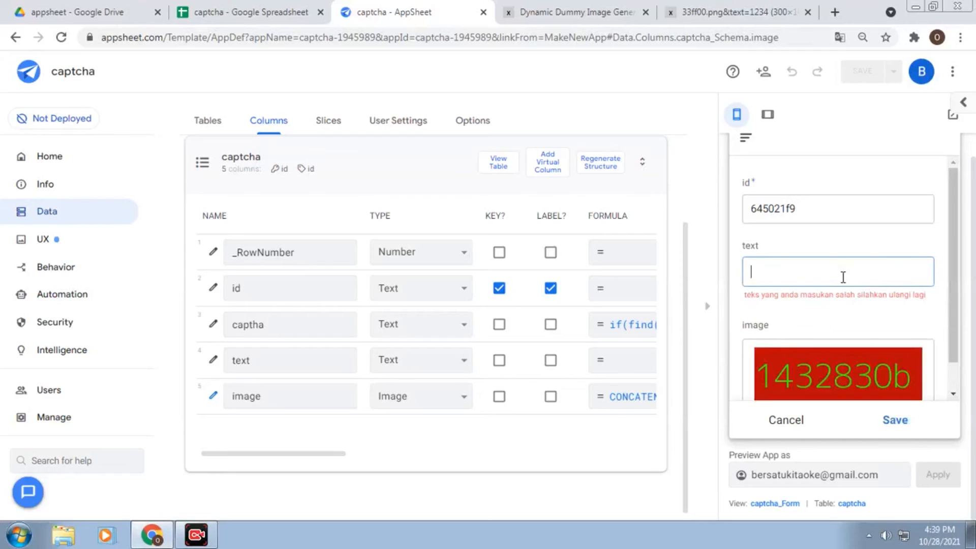
{"action": "left_click", "coordinate": [849, 277]}
{"action": "type", "text": "123443"}
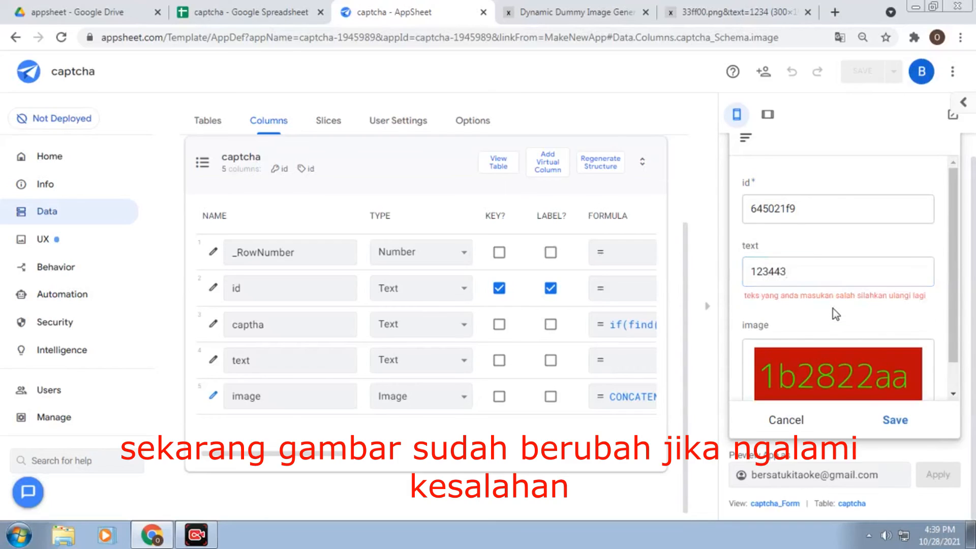
{"action": "double_click", "coordinate": [833, 274]}
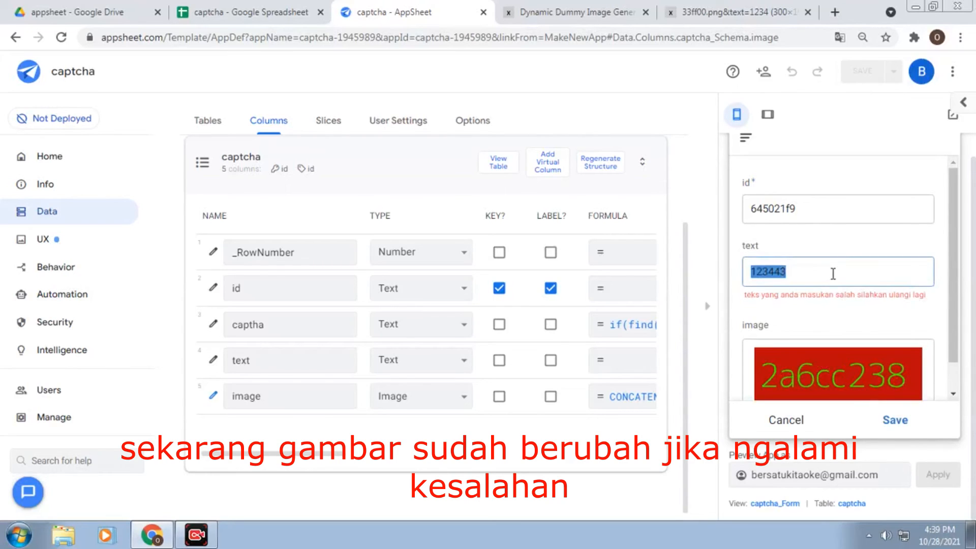
{"action": "key", "text": "BackSpace"}
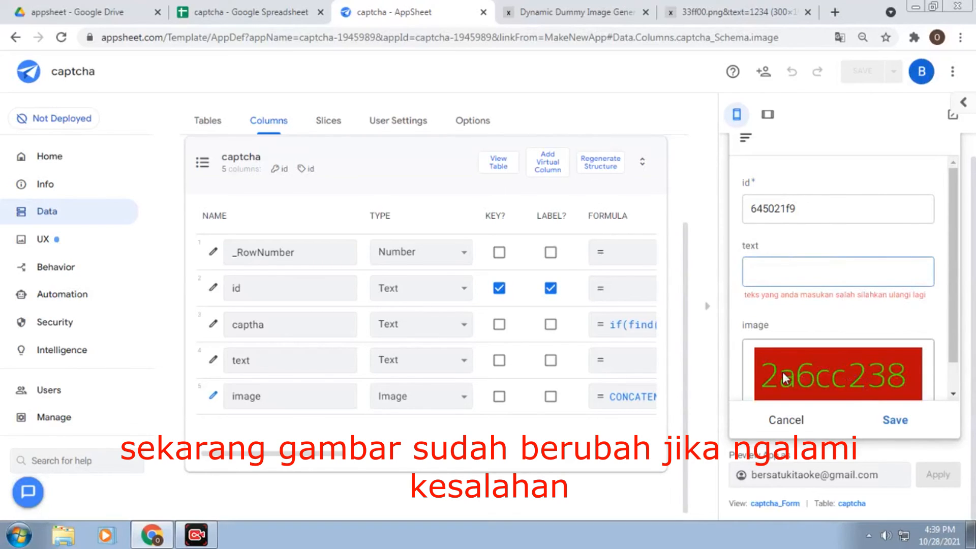
Enter hdhdh to trigger validation, then replace it with the captcha text 0958d3e3
{"action": "scroll", "coordinate": [804, 362], "scroll_direction": "down", "scroll_amount": 1}
{"action": "scroll", "coordinate": [840, 339], "scroll_direction": "up", "scroll_amount": 1}
{"action": "left_click_drag", "start_coordinate": [763, 368], "coordinate": [798, 369]}
{"action": "left_click", "coordinate": [786, 263]}
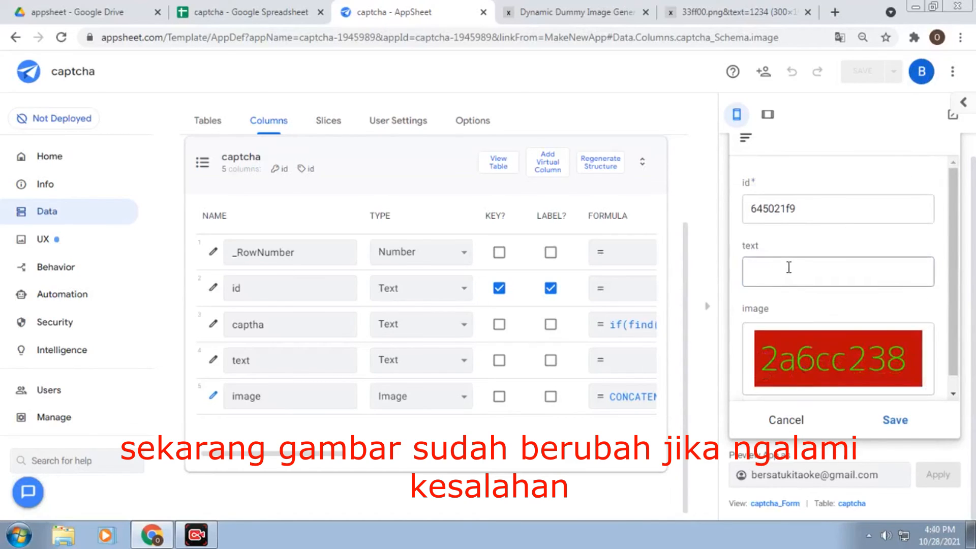
{"action": "type", "text": "hdhdh"}
{"action": "left_click", "coordinate": [799, 326]}
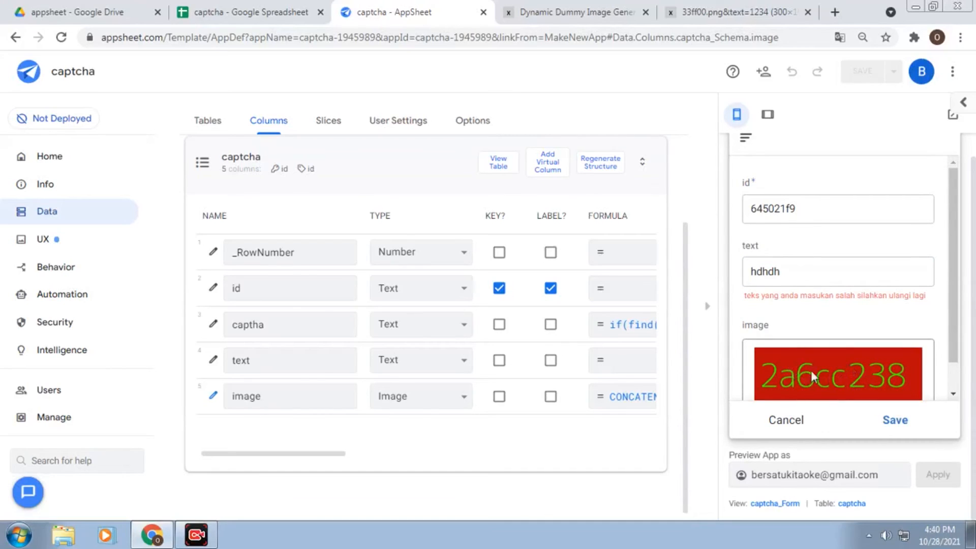
{"action": "double_click", "coordinate": [804, 279]}
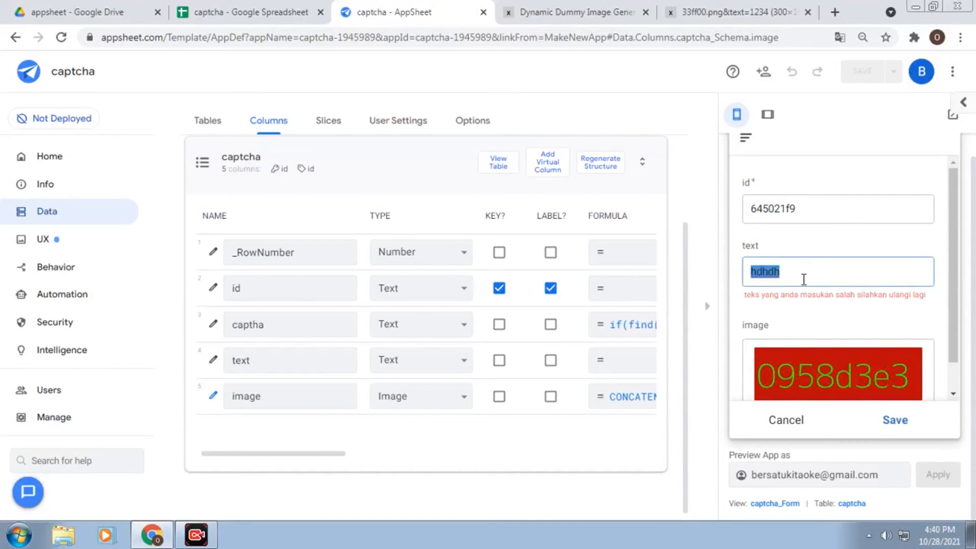
{"action": "type", "text": "095"}
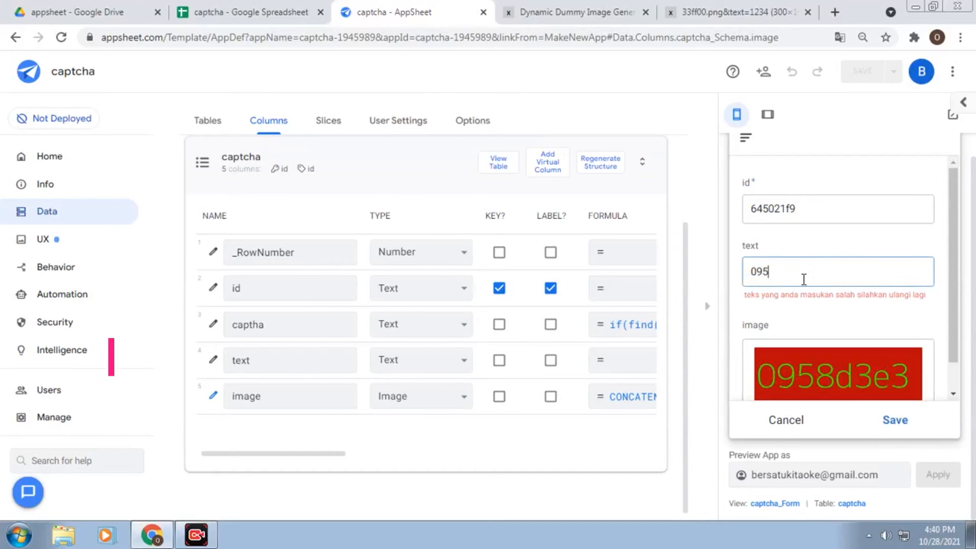
{"action": "type", "text": "8"}
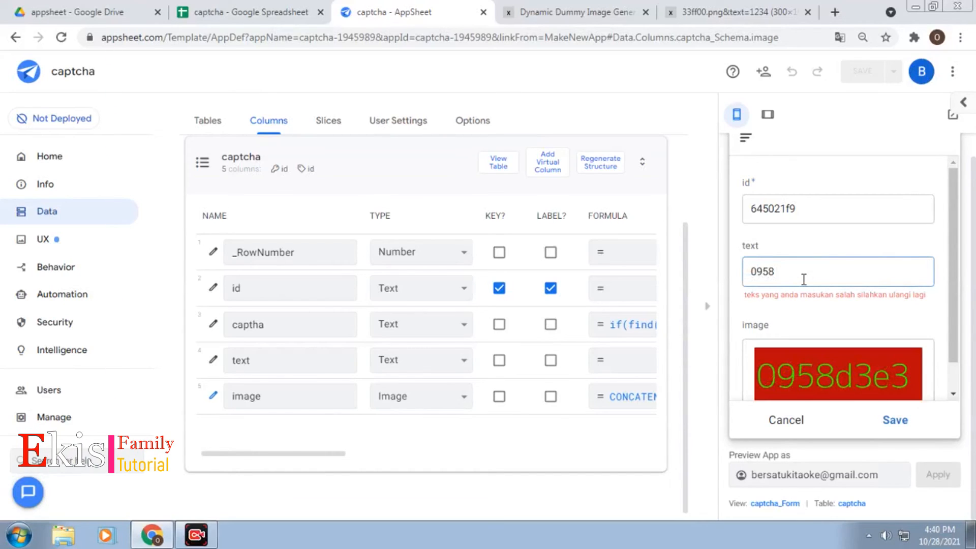
{"action": "type", "text": "d"}
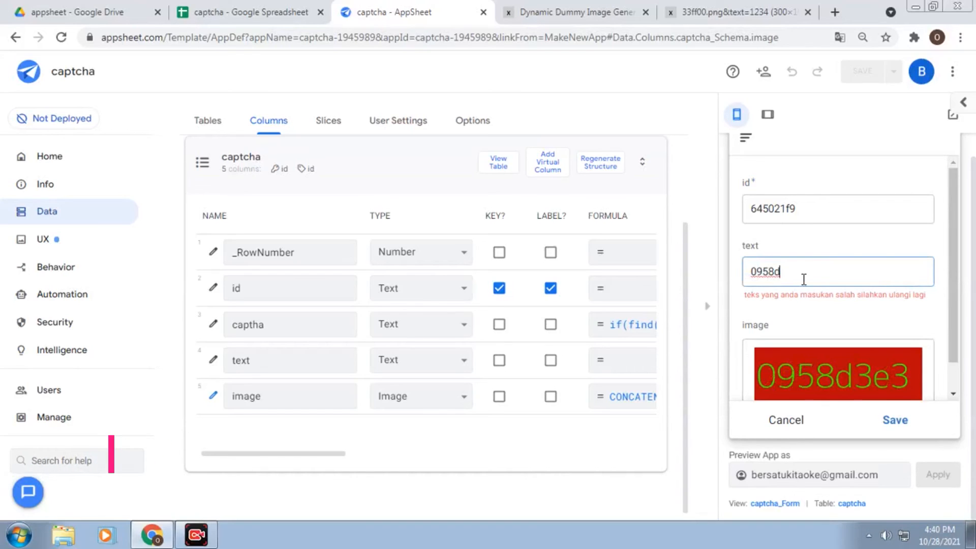
{"action": "type", "text": "3e3"}
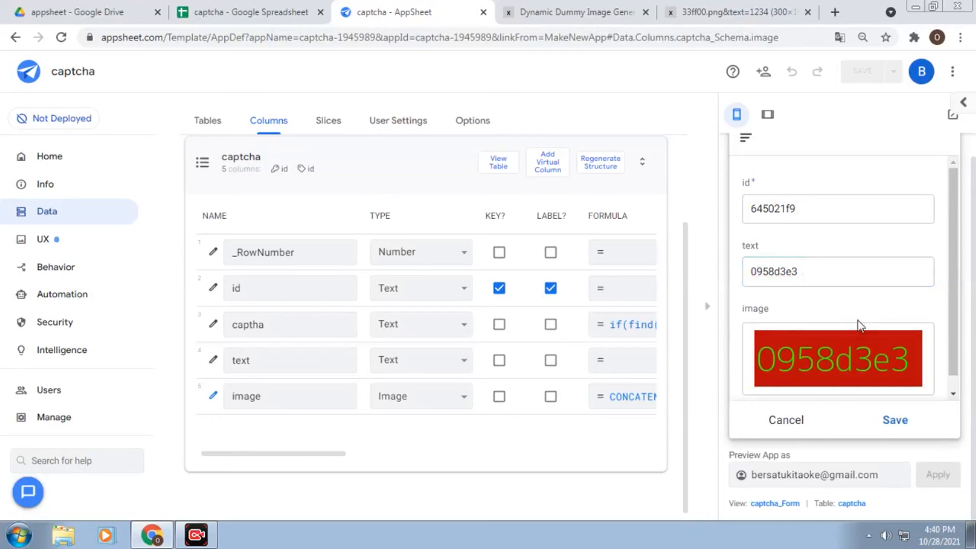
Save the 0958d3e3 entry and open record 645021f9 from the captcha list
{"action": "left_click", "coordinate": [904, 428]}
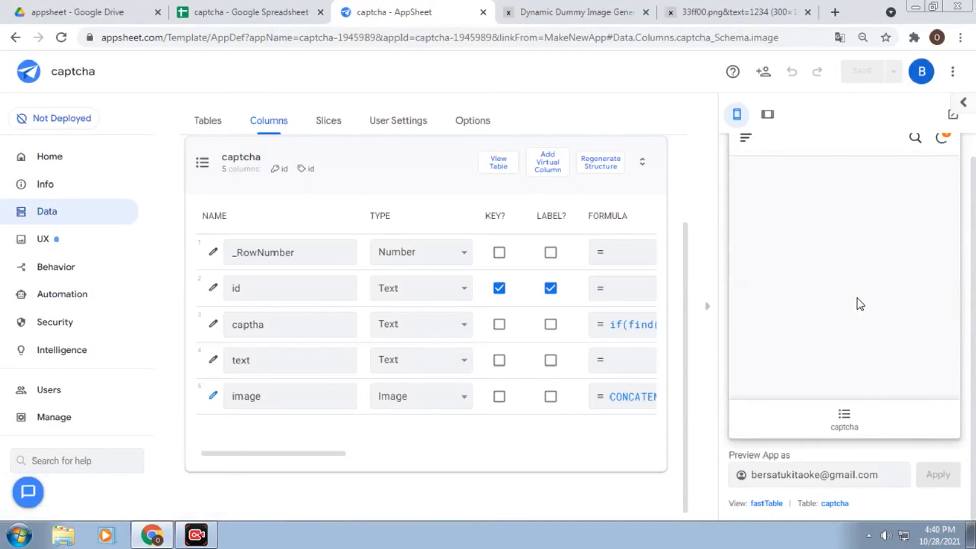
{"action": "left_click", "coordinate": [847, 417]}
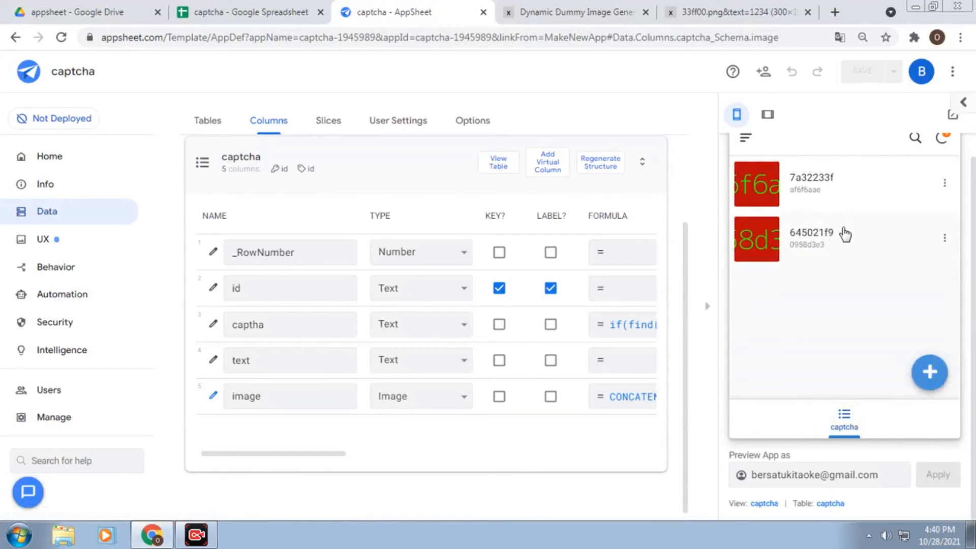
{"action": "left_click", "coordinate": [844, 232]}
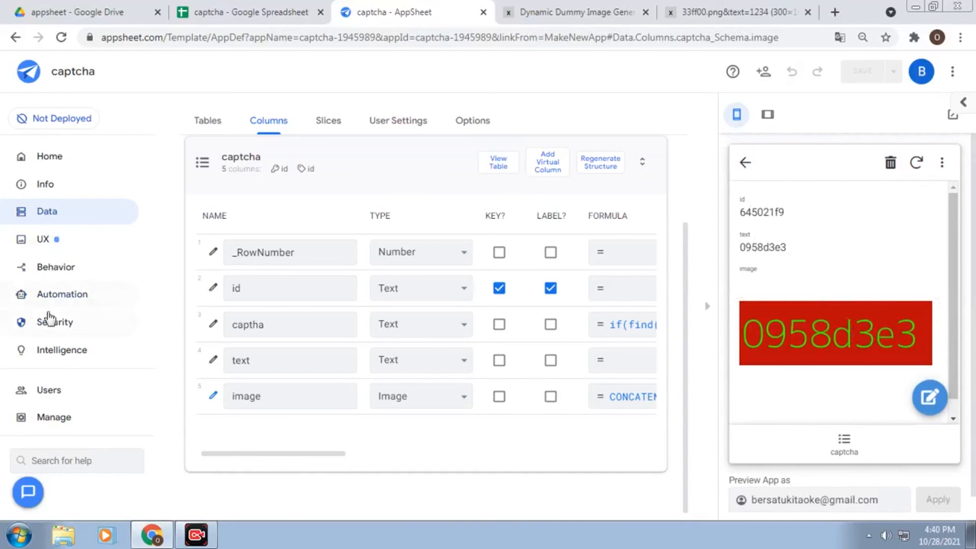
Open the captcha_Form view's settings under UX Views
{"action": "left_click", "coordinate": [56, 242]}
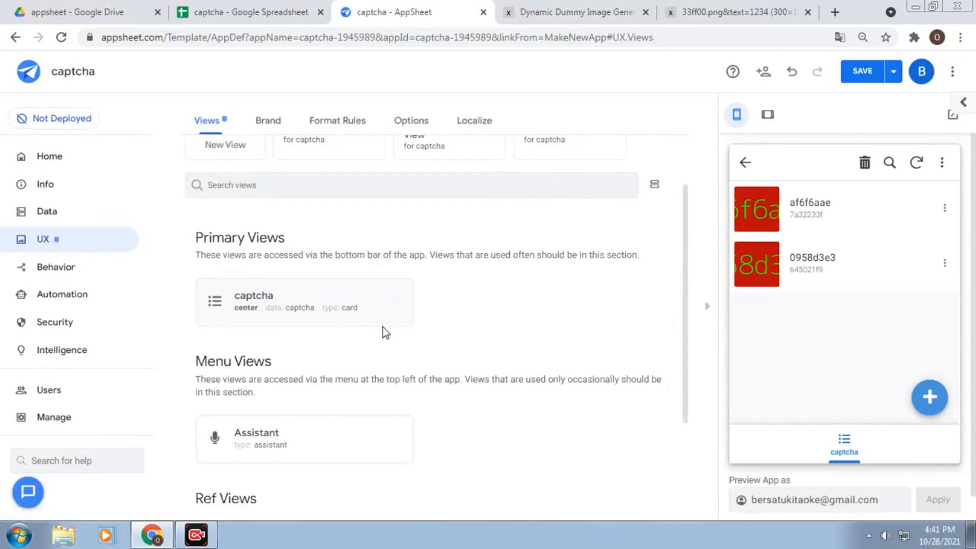
{"action": "scroll", "coordinate": [383, 331], "scroll_direction": "down", "scroll_amount": 3}
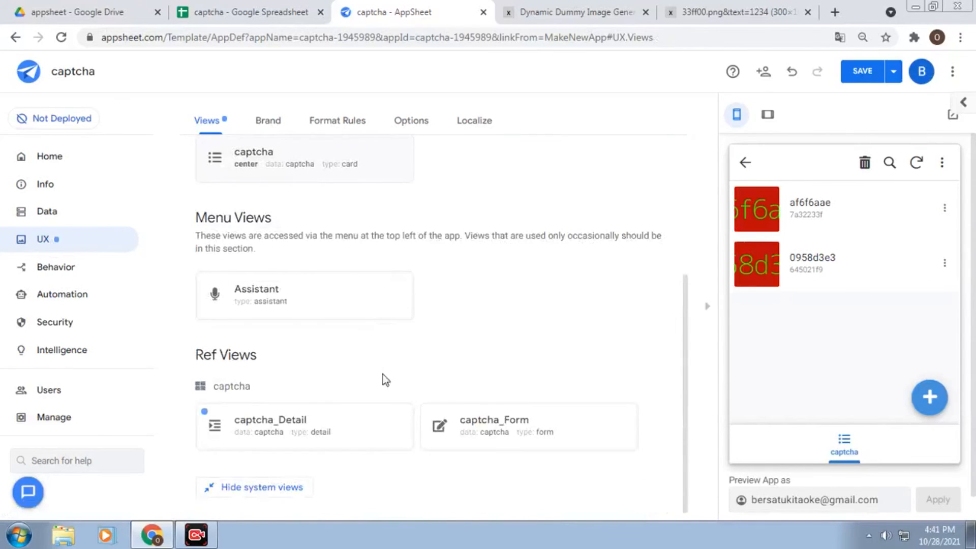
{"action": "left_click", "coordinate": [498, 420]}
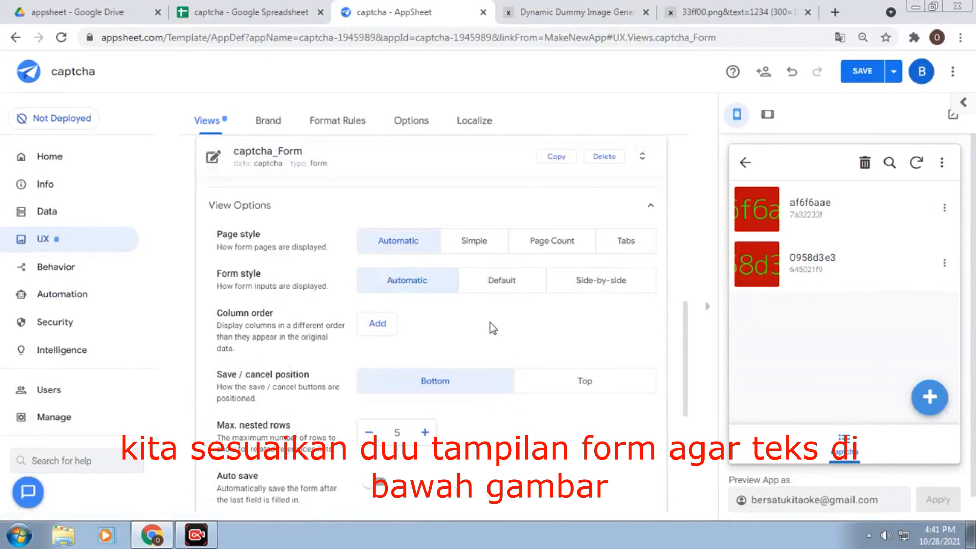
{"action": "scroll", "coordinate": [404, 338], "scroll_direction": "down", "scroll_amount": 5}
{"action": "scroll", "coordinate": [296, 312], "scroll_direction": "down", "scroll_amount": 2}
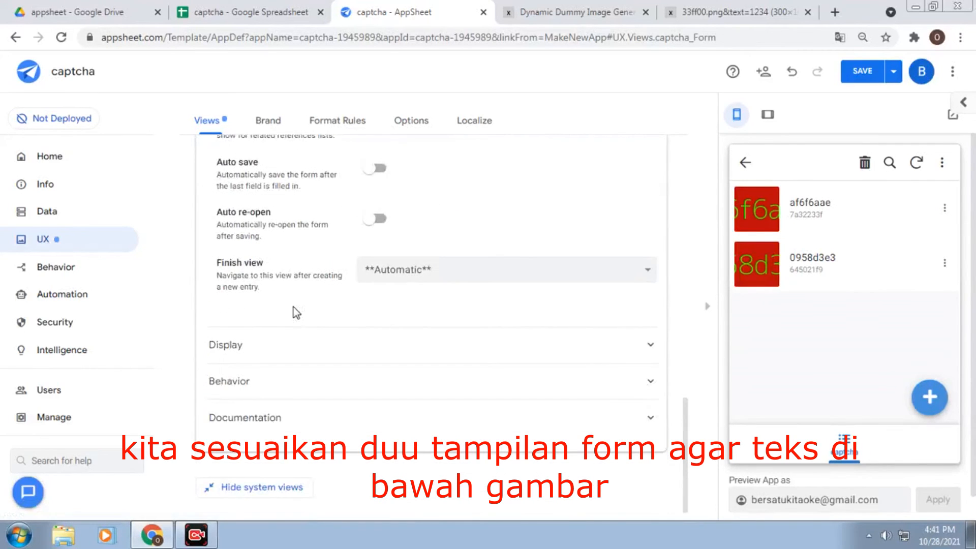
{"action": "scroll", "coordinate": [296, 312], "scroll_direction": "up", "scroll_amount": 4}
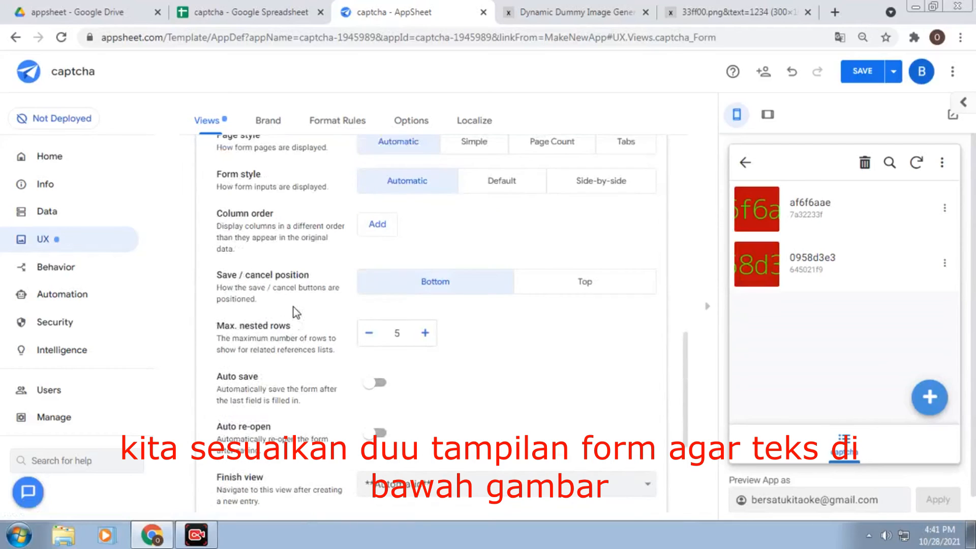
Set the form's column order to image then text, and save the app
{"action": "left_click", "coordinate": [382, 227]}
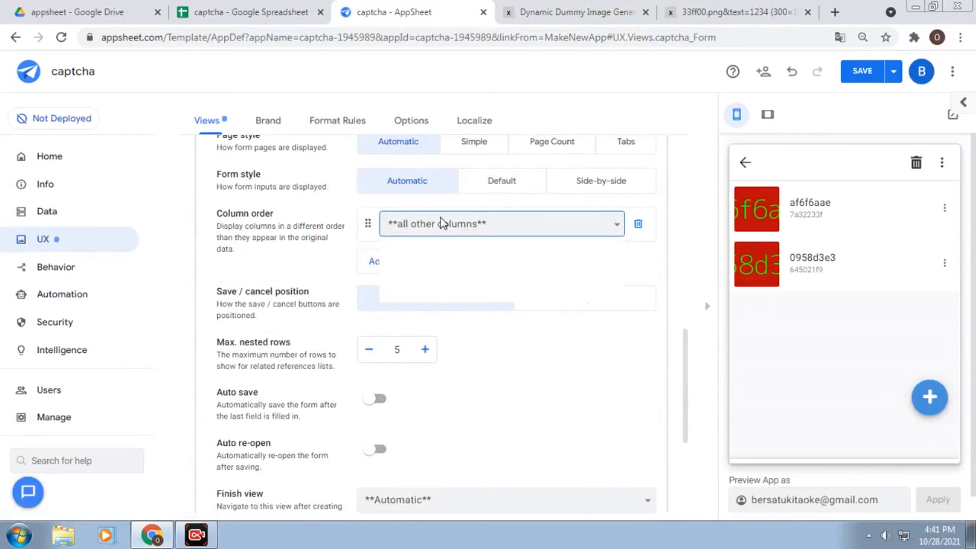
{"action": "left_click", "coordinate": [441, 224]}
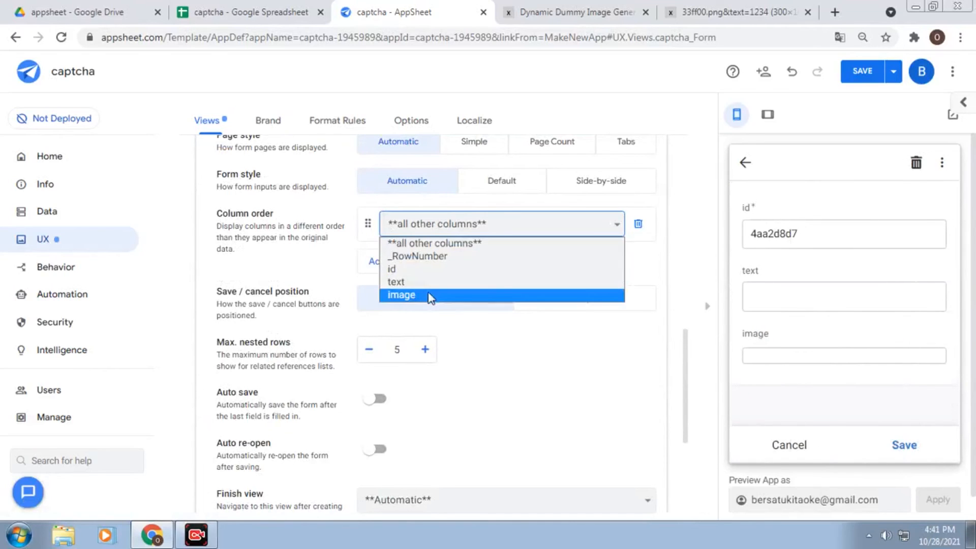
{"action": "left_click", "coordinate": [429, 295]}
{"action": "left_click", "coordinate": [387, 262]}
{"action": "left_click", "coordinate": [475, 260]}
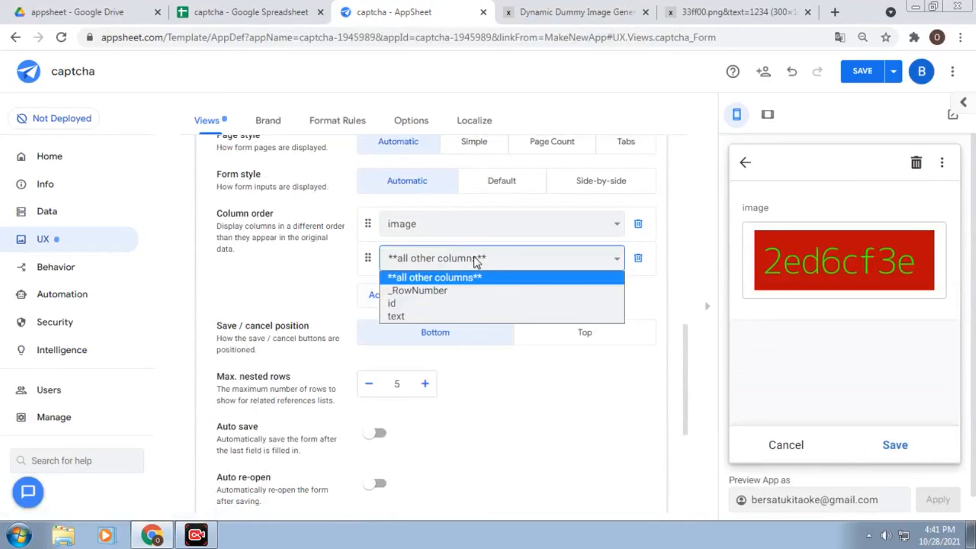
{"action": "left_click", "coordinate": [440, 316]}
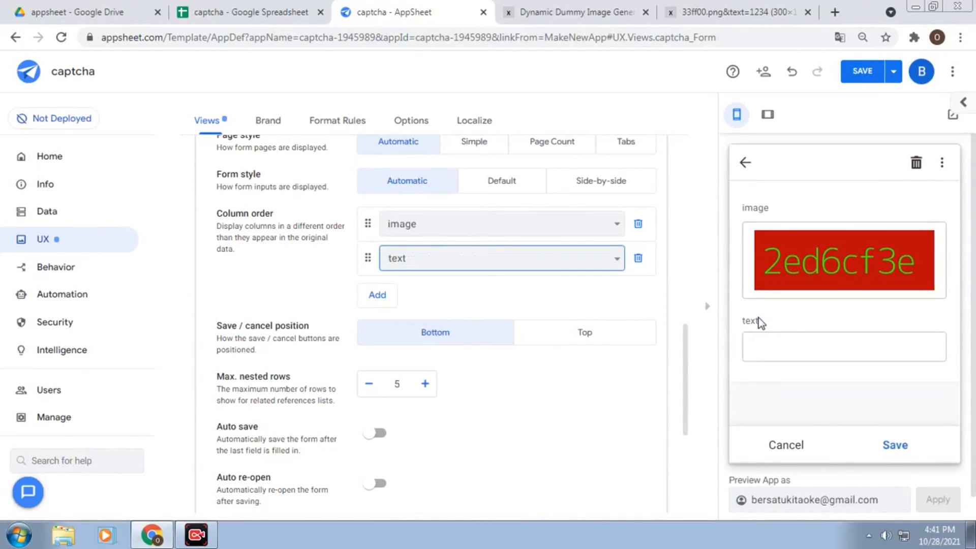
{"action": "left_click", "coordinate": [866, 81]}
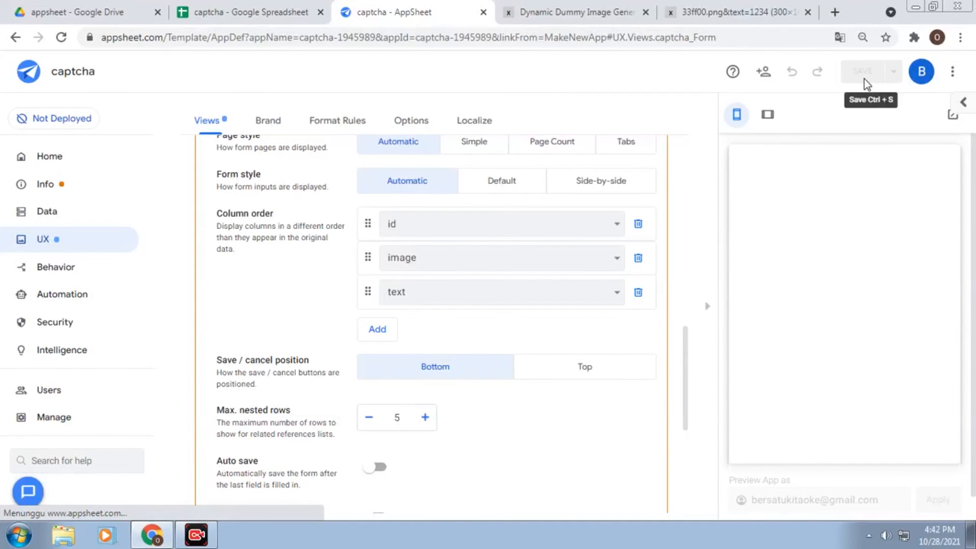
Enter the wrong answer ghdghh below the captcha image to show the red mismatch warning
{"action": "scroll", "coordinate": [648, 253], "scroll_direction": "up", "scroll_amount": 1}
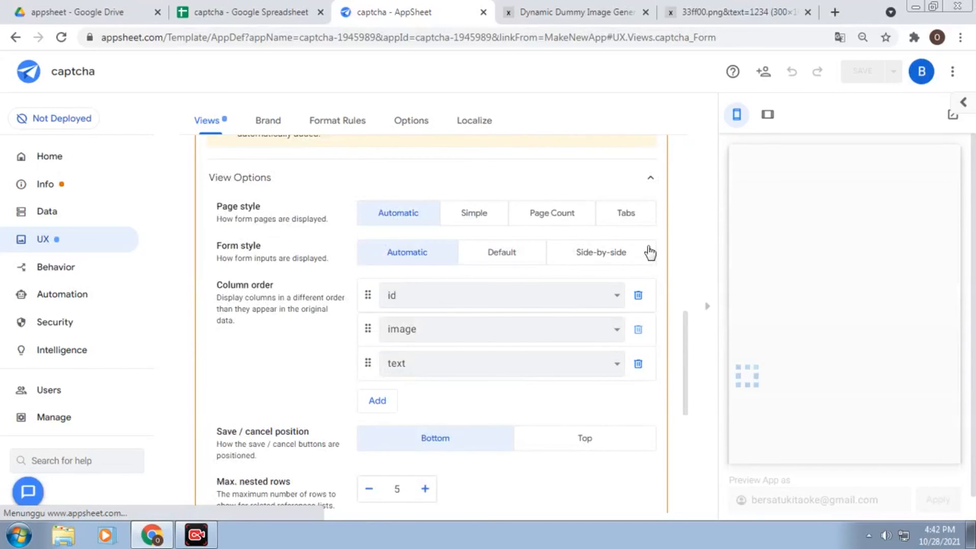
{"action": "scroll", "coordinate": [649, 251], "scroll_direction": "up", "scroll_amount": 1}
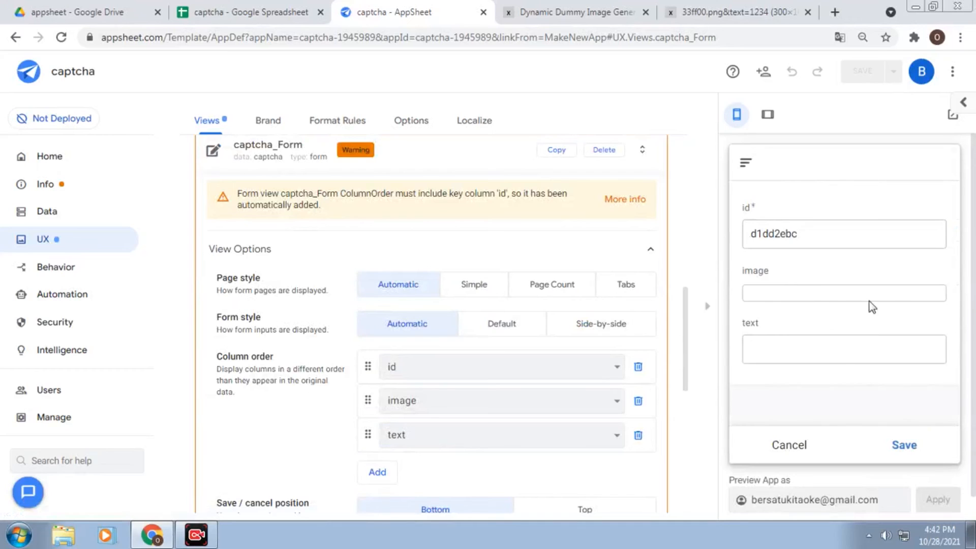
{"action": "scroll", "coordinate": [826, 310], "scroll_direction": "down", "scroll_amount": 1}
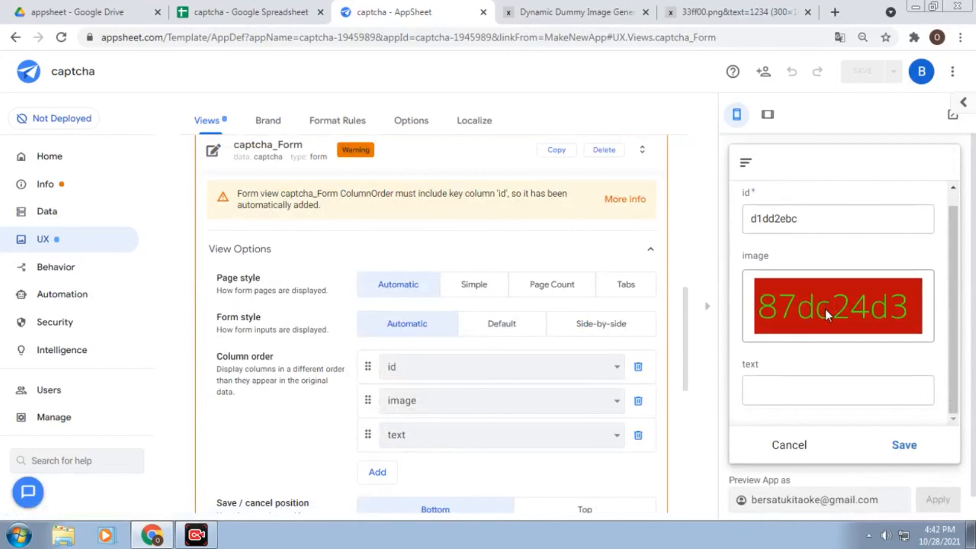
{"action": "scroll", "coordinate": [874, 251], "scroll_direction": "down", "scroll_amount": 1}
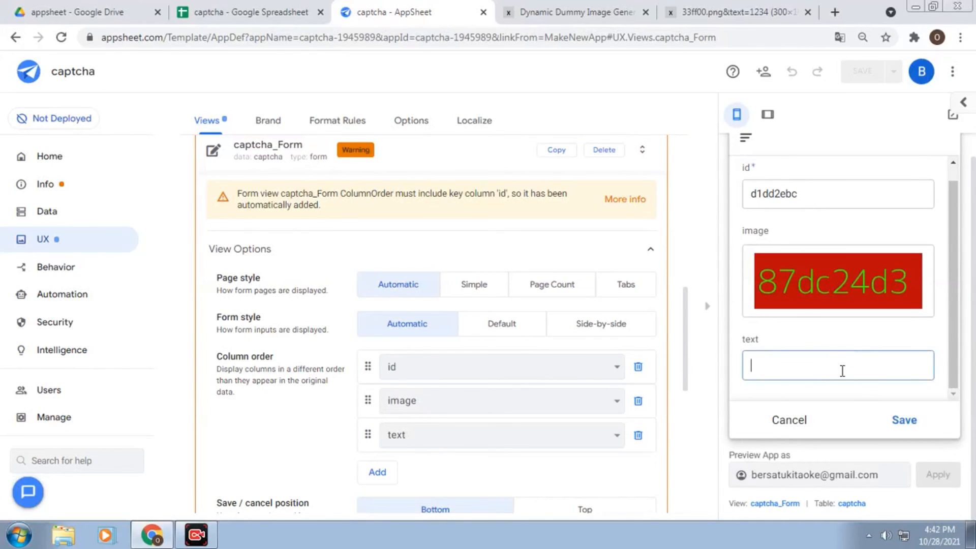
{"action": "type", "text": "ghdghh"}
{"action": "left_click", "coordinate": [853, 391]}
{"action": "scroll", "coordinate": [865, 342], "scroll_direction": "down", "scroll_amount": 1}
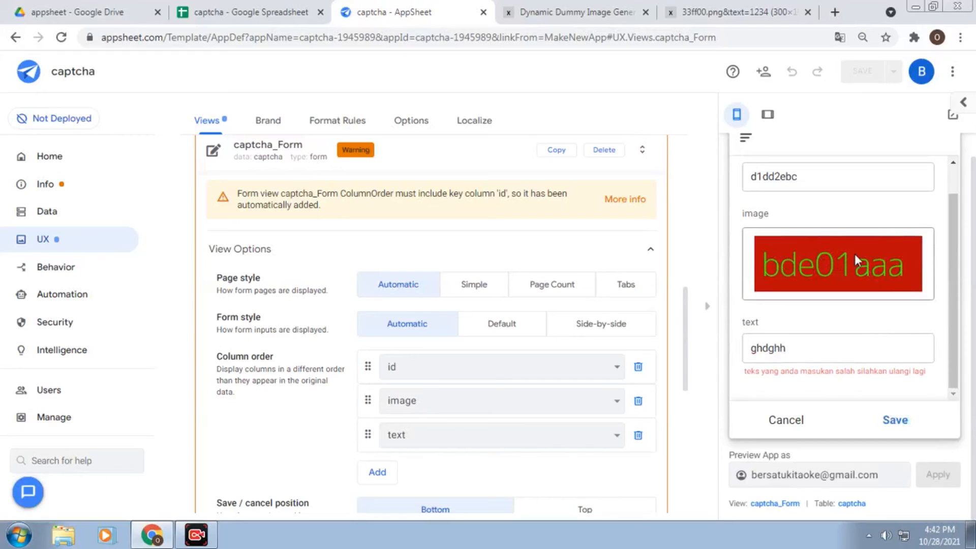
{"action": "scroll", "coordinate": [855, 254], "scroll_direction": "up", "scroll_amount": 1}
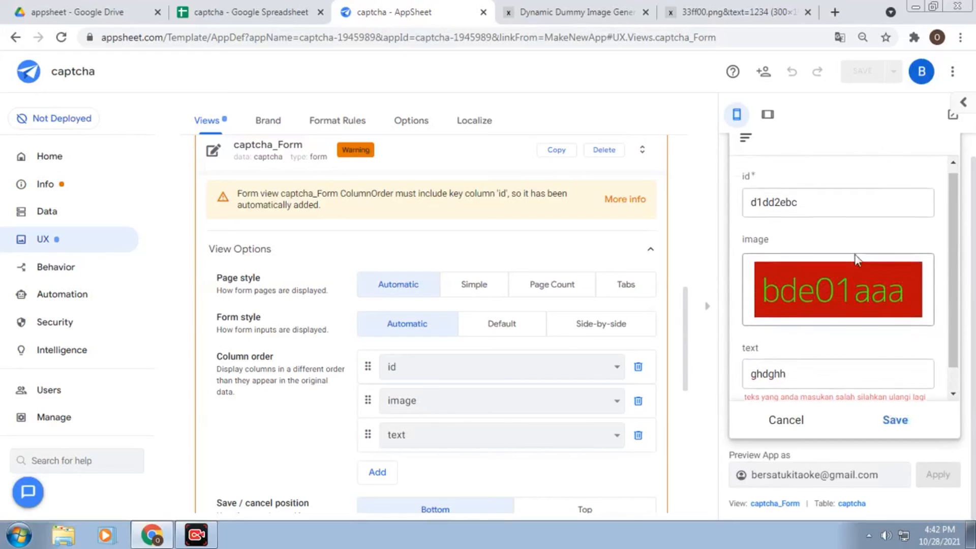
Close the leftover image pages and launch the captcha app in its own browser tab
{"action": "left_click", "coordinate": [644, 12]}
{"action": "left_click", "coordinate": [644, 12]}
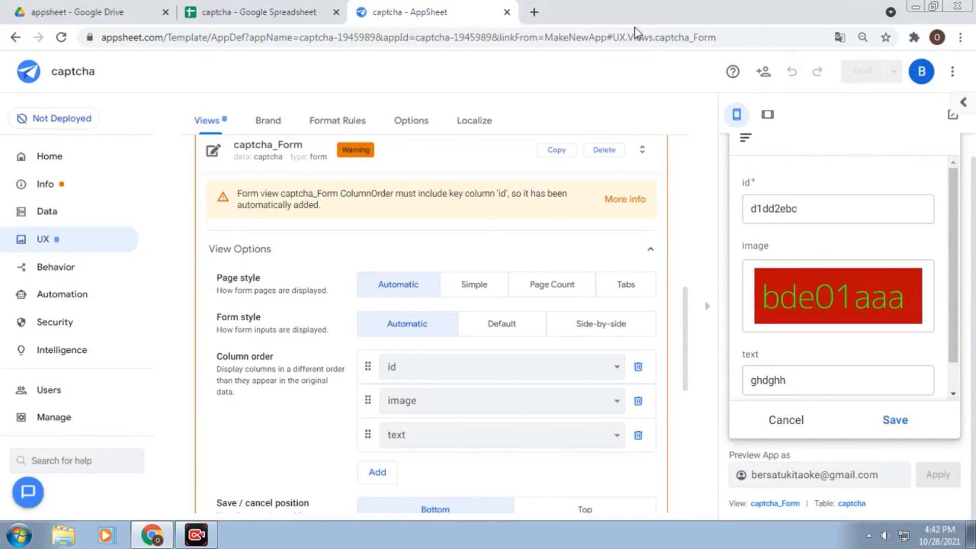
{"action": "scroll", "coordinate": [952, 185], "scroll_direction": "up", "scroll_amount": 1}
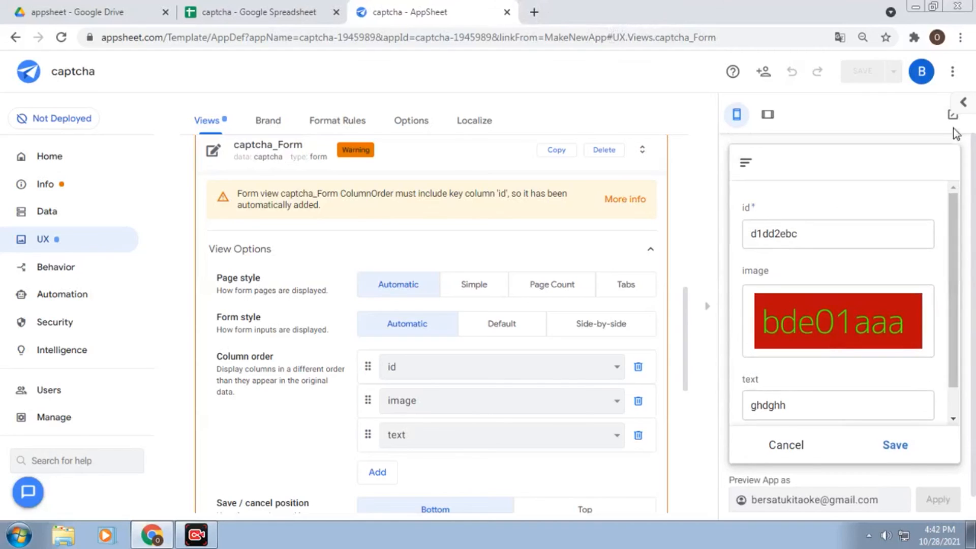
{"action": "left_click", "coordinate": [952, 115]}
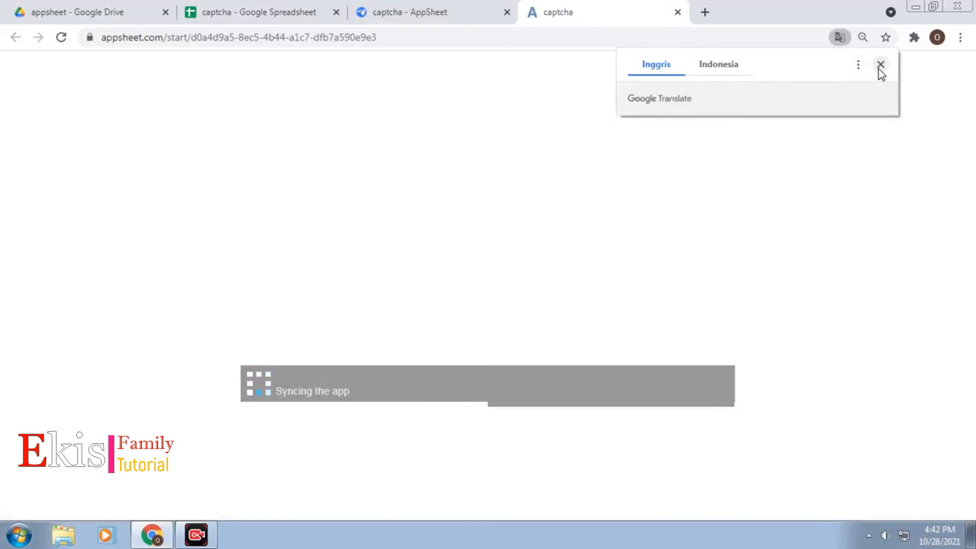
{"action": "left_click", "coordinate": [880, 65]}
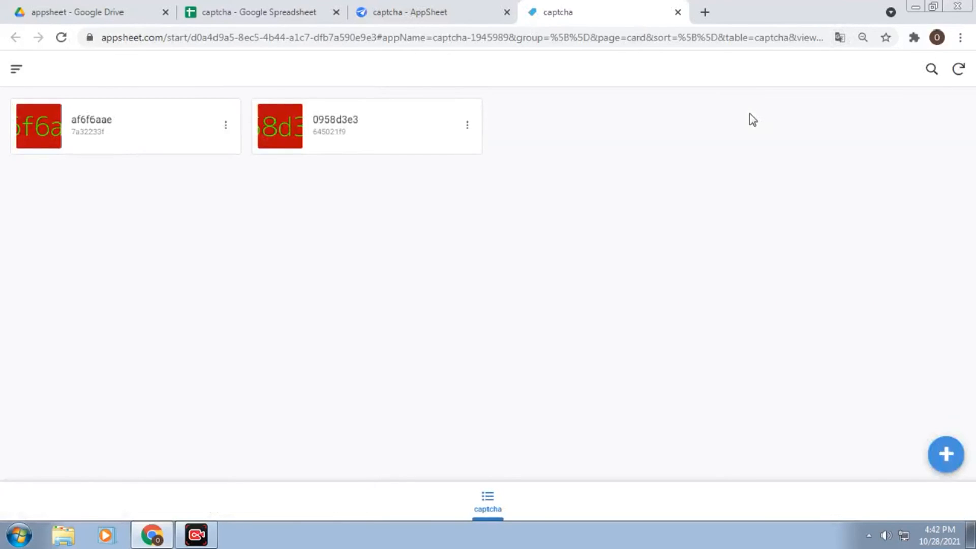
Add a new record with partial answer 1b1e under captcha 1b1e1bea, confirming no error appears
{"action": "left_click", "coordinate": [946, 454]}
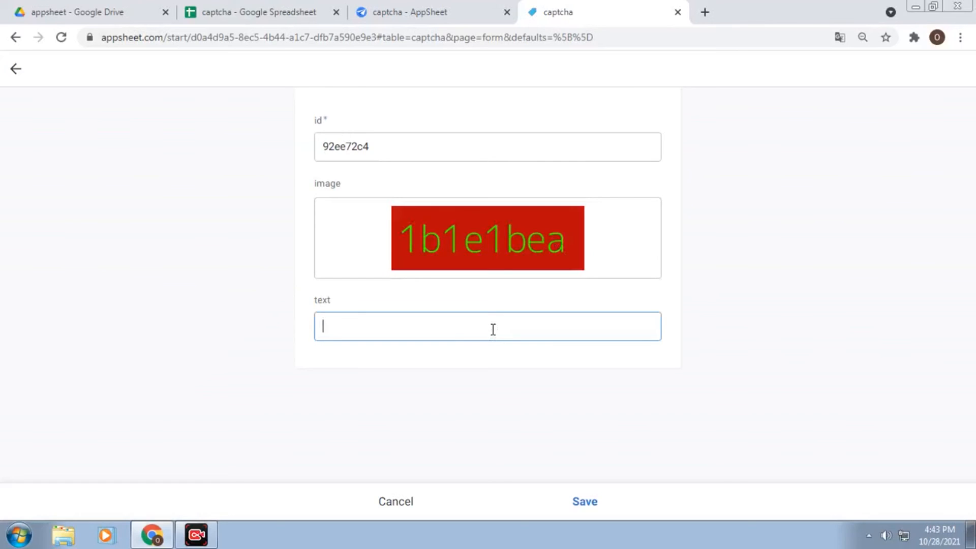
{"action": "left_click", "coordinate": [493, 329]}
{"action": "type", "text": "1b1e"}
{"action": "left_click", "coordinate": [508, 349]}
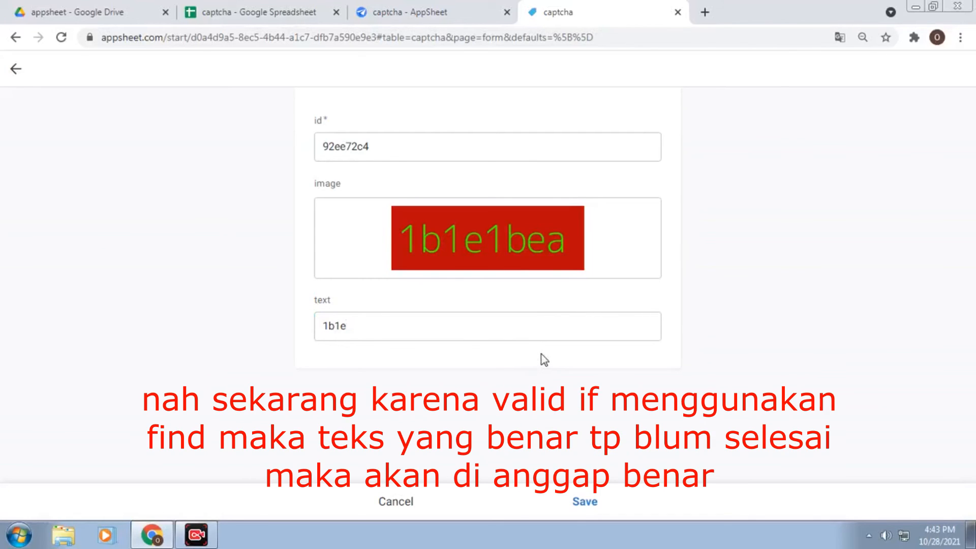
{"action": "double_click", "coordinate": [400, 323]}
{"action": "left_click", "coordinate": [399, 323]}
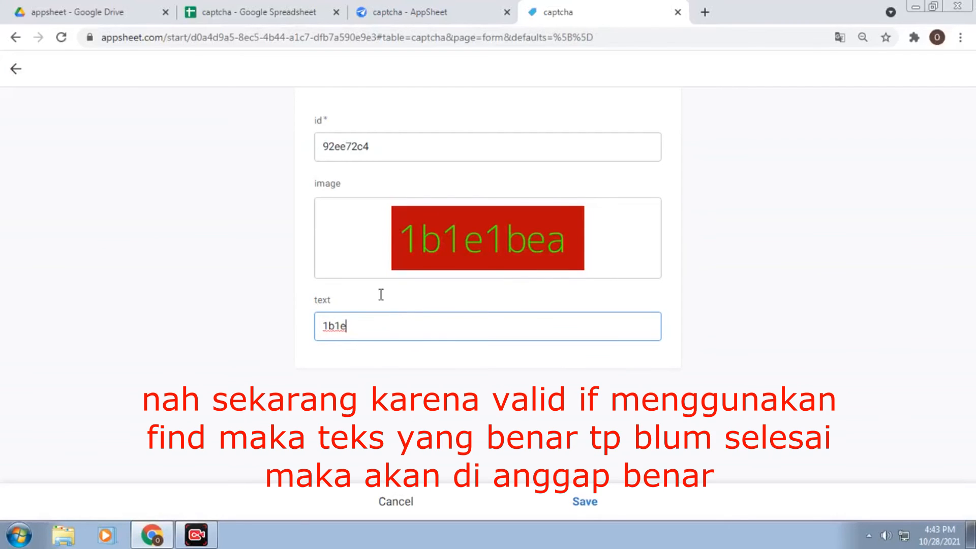
{"action": "left_click", "coordinate": [466, 4]}
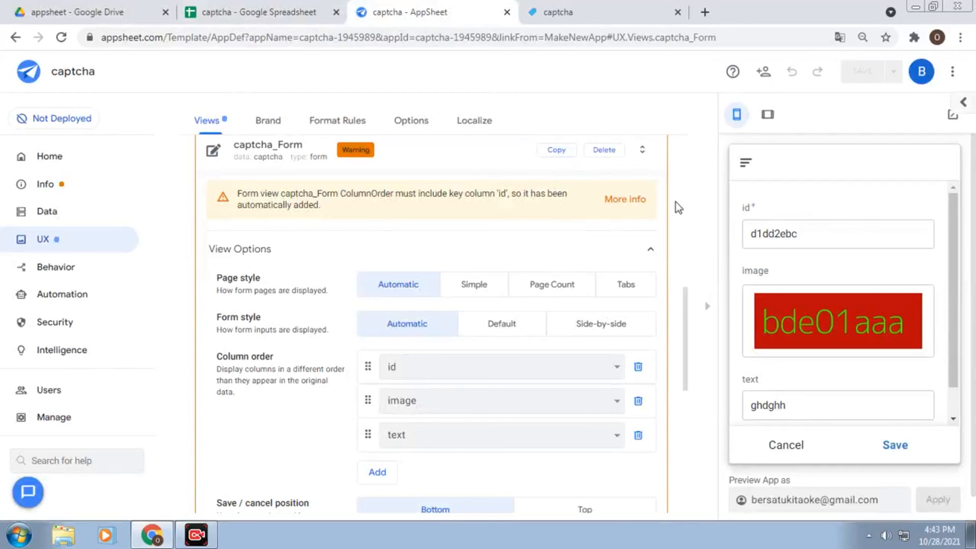
Open the text column's Data Validity Valid If formula in the captcha table
{"action": "left_click", "coordinate": [66, 211]}
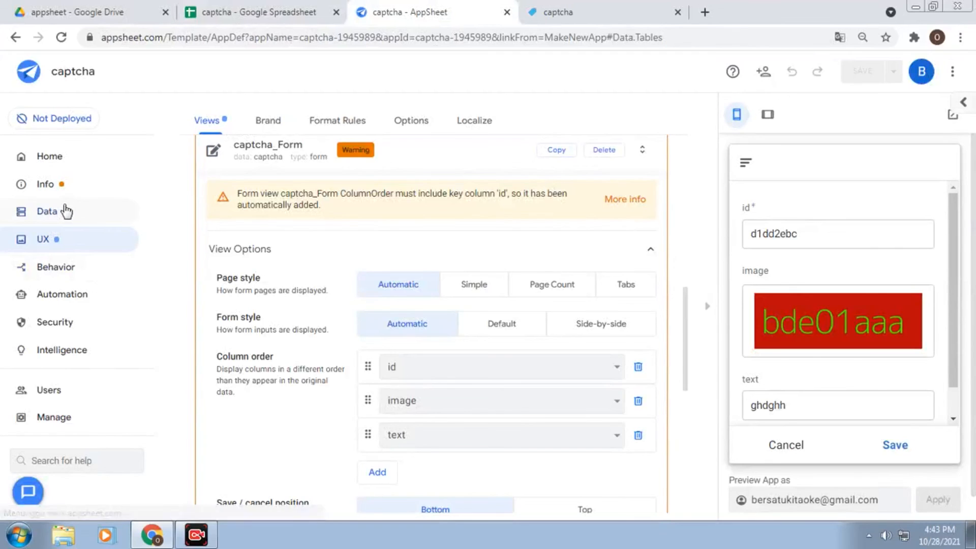
{"action": "left_click", "coordinate": [269, 122]}
{"action": "scroll", "coordinate": [375, 293], "scroll_direction": "down", "scroll_amount": 3}
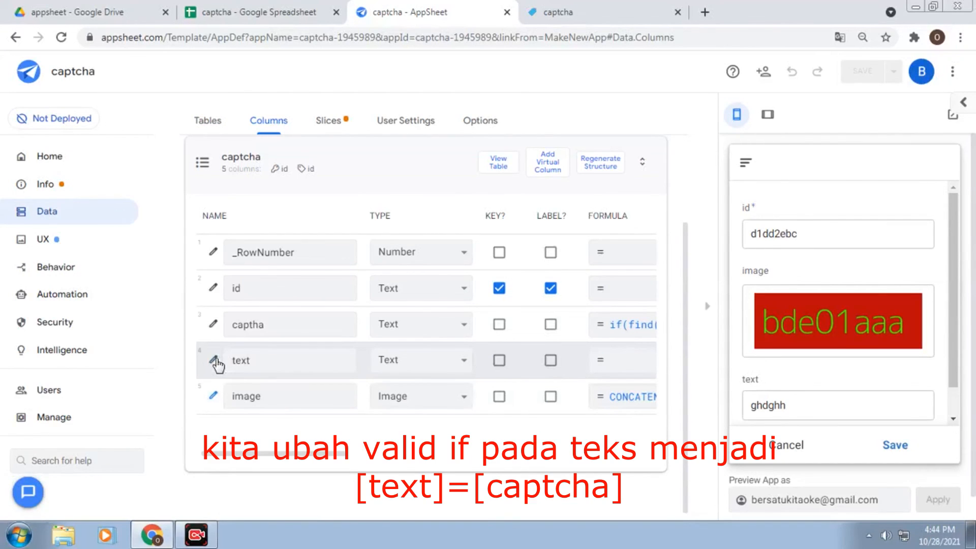
{"action": "left_click", "coordinate": [214, 358]}
{"action": "scroll", "coordinate": [492, 343], "scroll_direction": "down", "scroll_amount": 3}
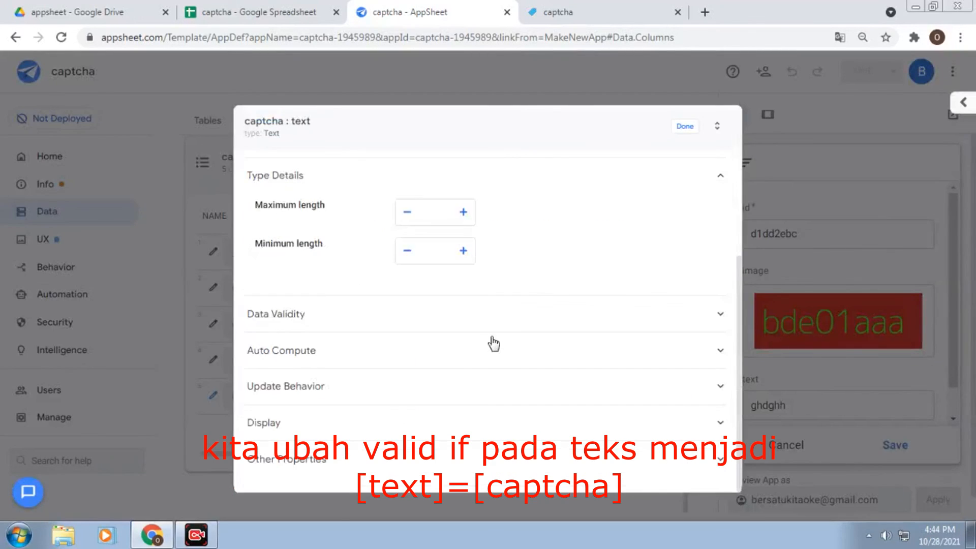
{"action": "left_click", "coordinate": [514, 326]}
{"action": "left_click", "coordinate": [514, 348]}
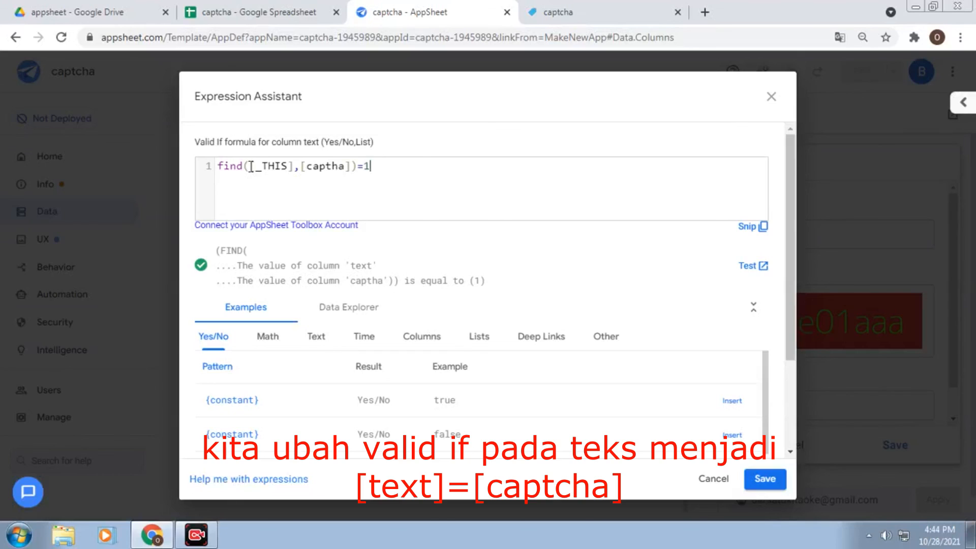
Rewrite Valid If from find([_THIS],[captha])=1 to [_THIS]=[captha]
{"action": "left_click_drag", "start_coordinate": [251, 167], "coordinate": [146, 171]}
{"action": "key", "text": "BackSpace"}
{"action": "left_click_drag", "start_coordinate": [262, 167], "coordinate": [324, 166]}
{"action": "type", "text": "="}
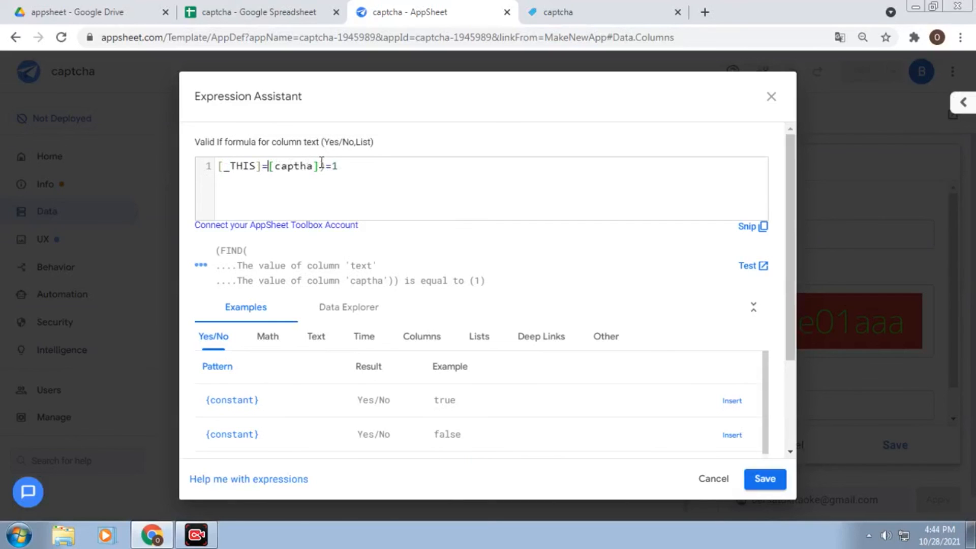
{"action": "key", "text": "shift+Home"}
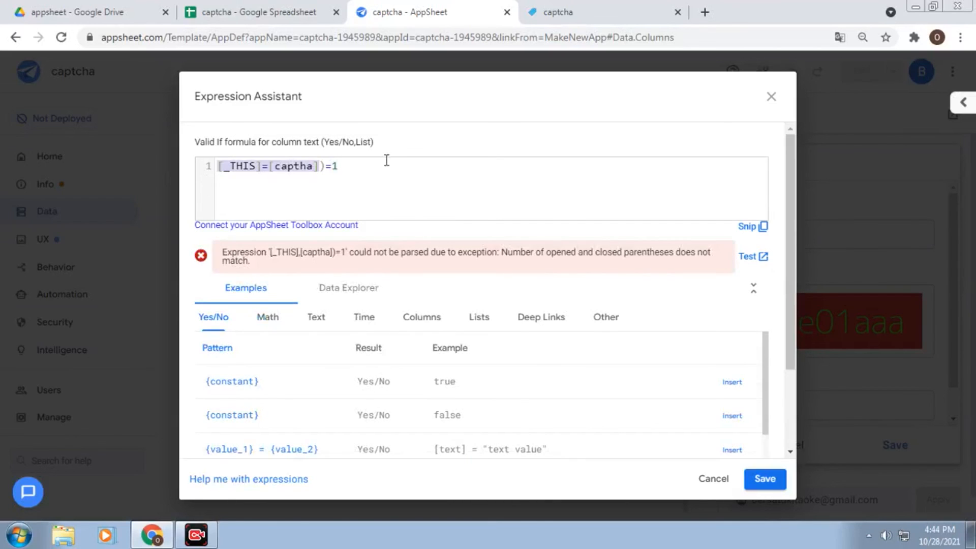
{"action": "left_click", "coordinate": [362, 168]}
{"action": "key", "text": "BackSpace"}
{"action": "key", "text": "BackSpace"}
{"action": "key", "text": "BackSpace"}
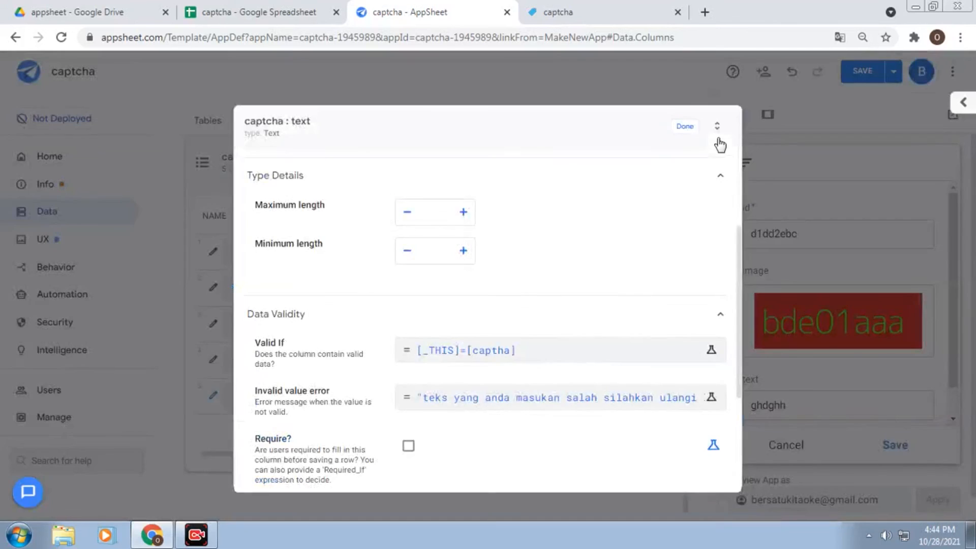
Save the exact-match rule and test the preview with wrong answers fggg and 82dae
{"action": "left_click", "coordinate": [860, 77]}
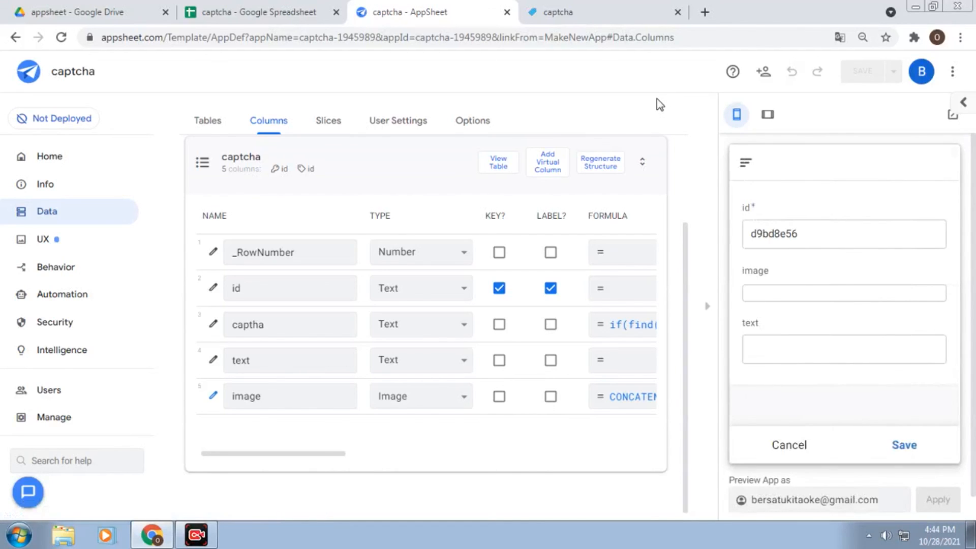
{"action": "left_click", "coordinate": [800, 405]}
{"action": "type", "text": "fggg"}
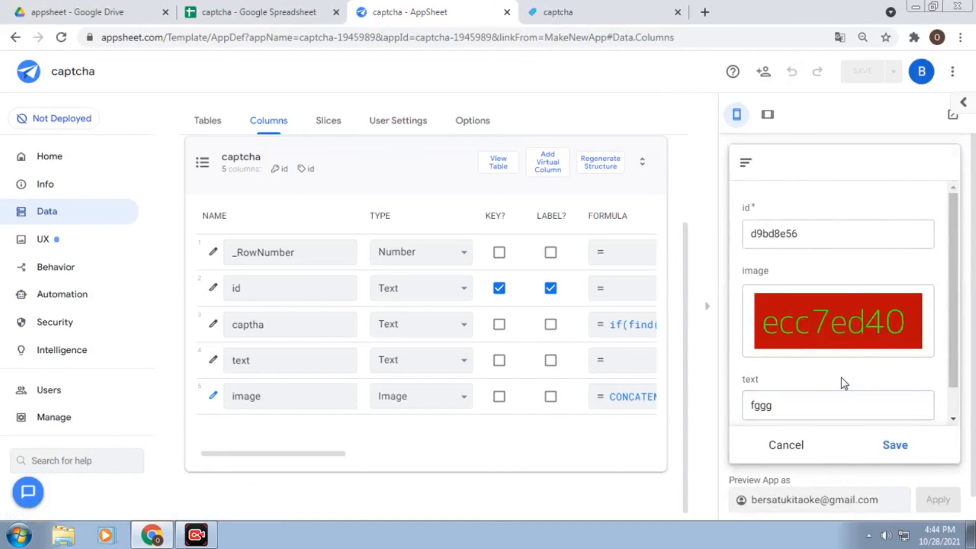
{"action": "double_click", "coordinate": [842, 374]}
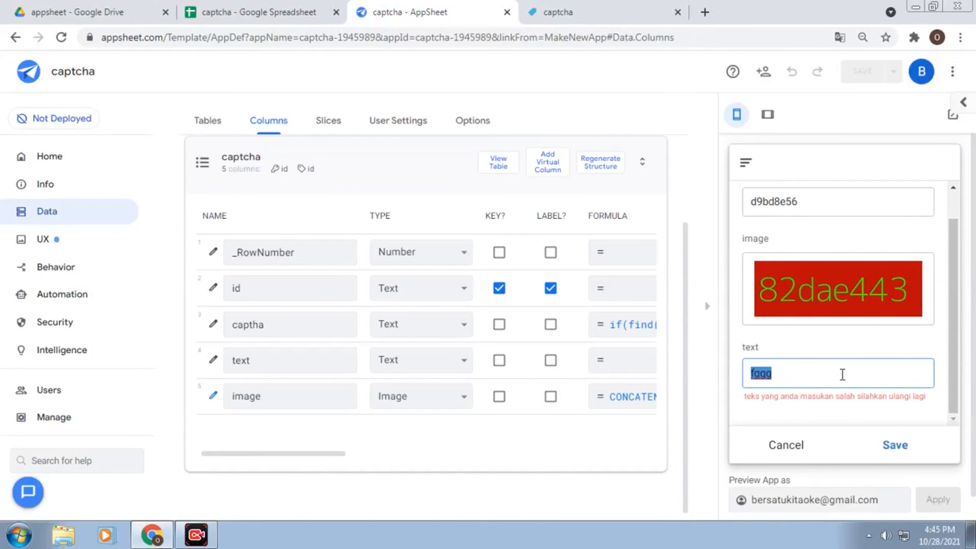
{"action": "type", "text": "82dae"}
{"action": "left_click", "coordinate": [857, 410]}
Complete the preview answer to 82dae443 so the error clears
{"action": "left_click", "coordinate": [854, 373]}
{"action": "double_click", "coordinate": [854, 373]}
{"action": "left_click", "coordinate": [854, 373]}
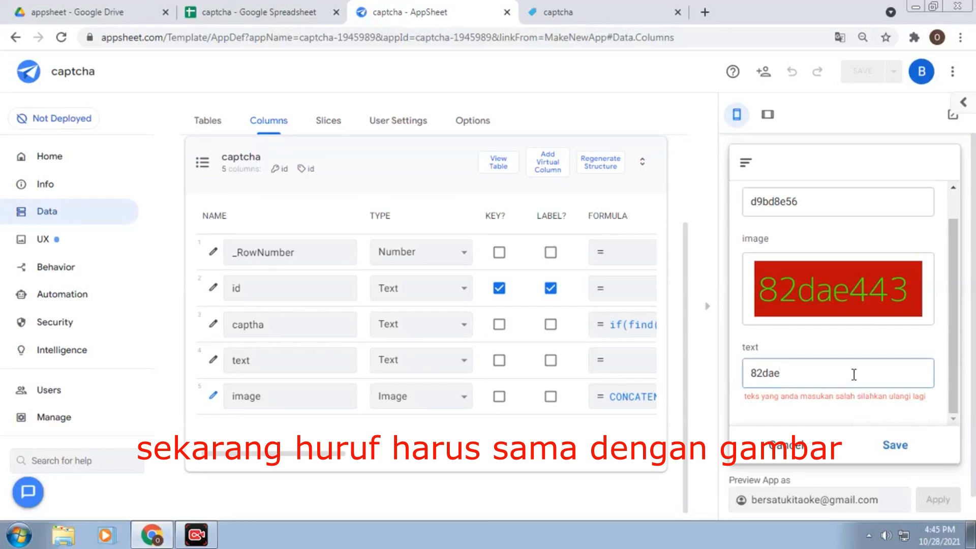
{"action": "type", "text": "443"}
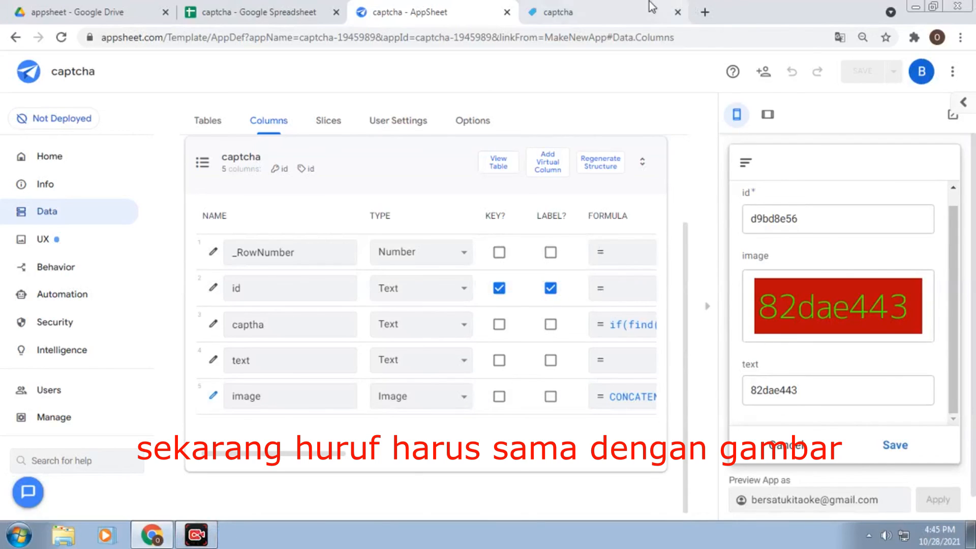
{"action": "left_click", "coordinate": [616, 10]}
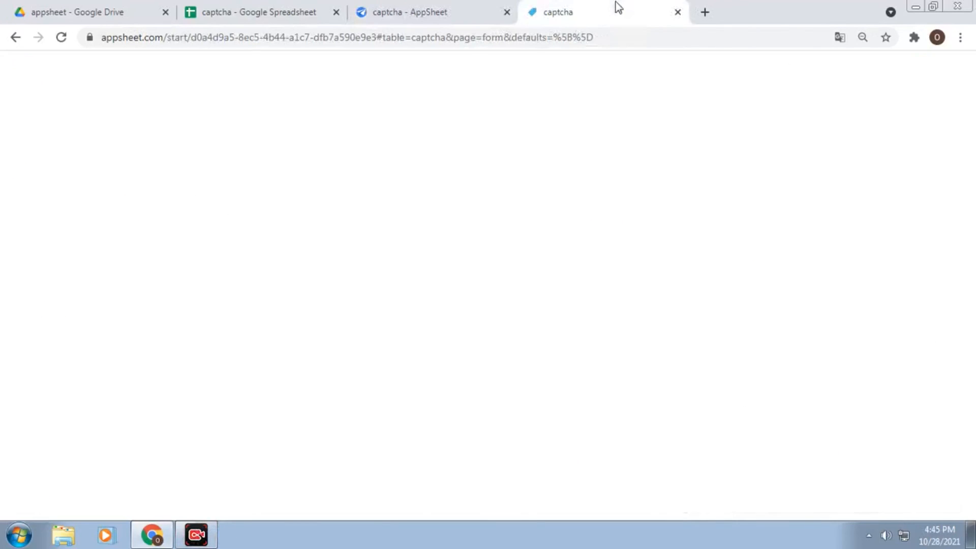
Reload the captcha app and enter the wrong answer 1b1egt to trigger the error
{"action": "left_click", "coordinate": [64, 42]}
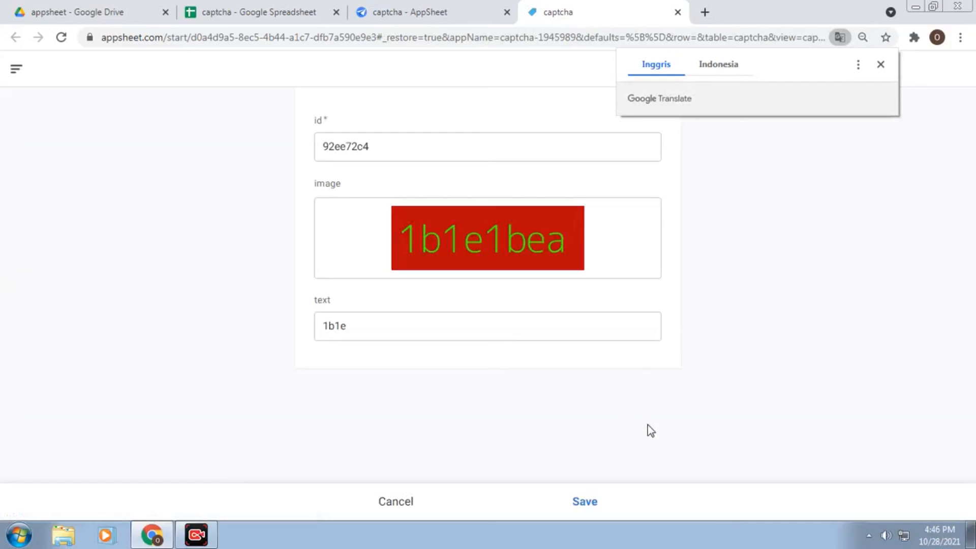
{"action": "left_click", "coordinate": [440, 326]}
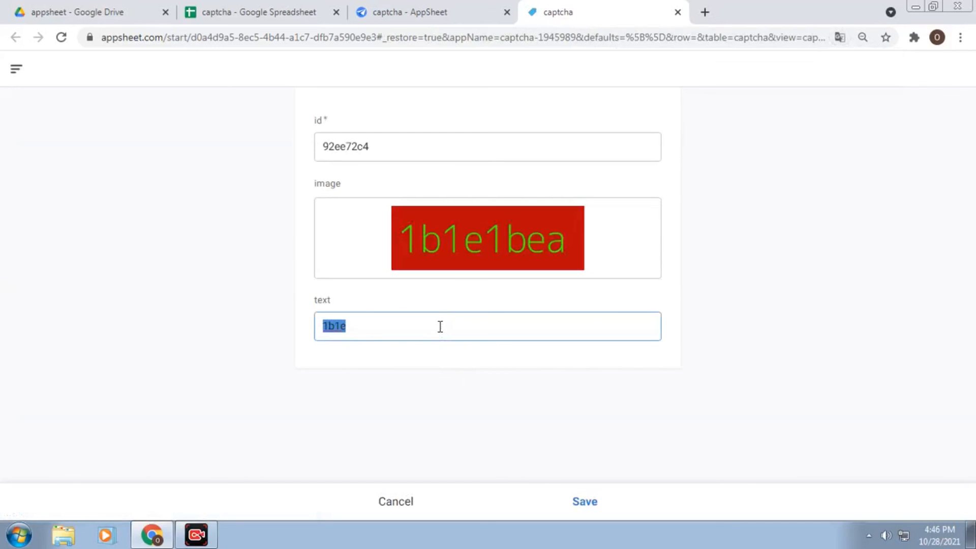
{"action": "type", "text": "1b1egt"}
{"action": "left_click", "coordinate": [458, 354]}
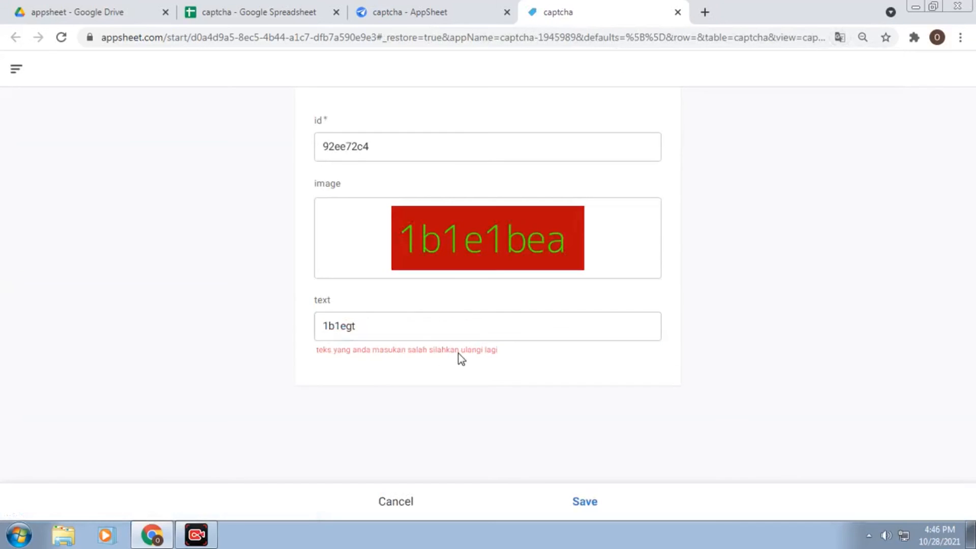
Replace it with c2605c92 matching the captcha image and save the record
{"action": "left_click", "coordinate": [487, 334]}
{"action": "left_click", "coordinate": [405, 335]}
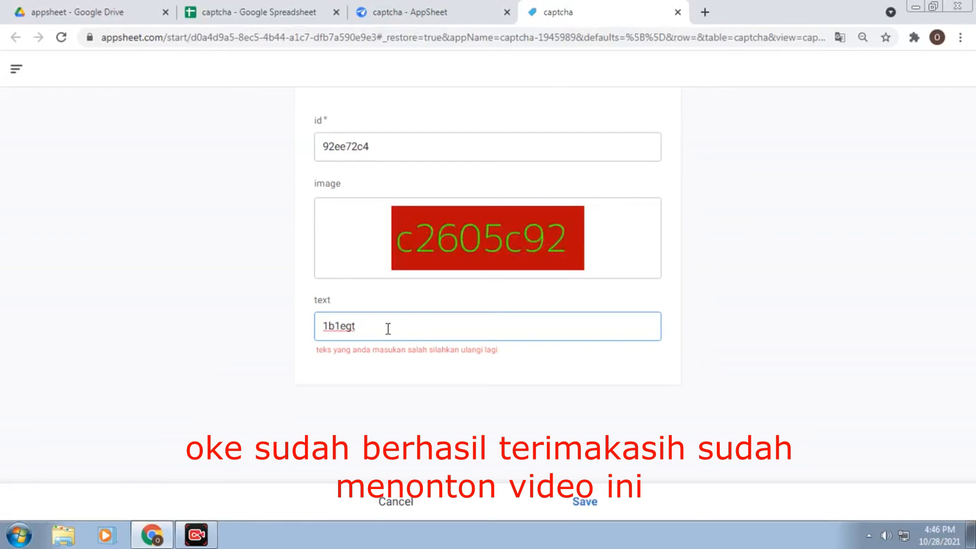
{"action": "left_click_drag", "start_coordinate": [388, 329], "coordinate": [216, 333]}
{"action": "type", "text": "c2605c92"}
{"action": "left_click", "coordinate": [559, 383]}
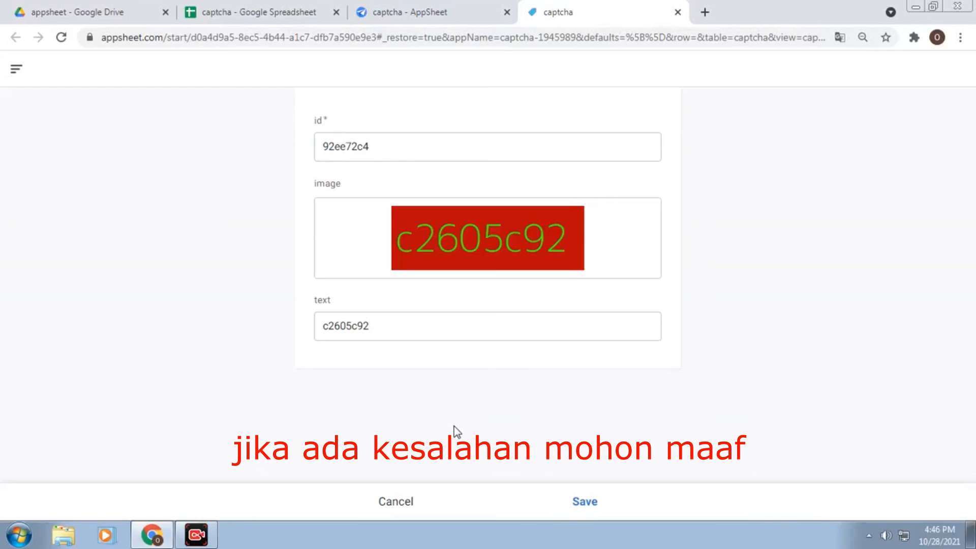
{"action": "left_click", "coordinate": [585, 502]}
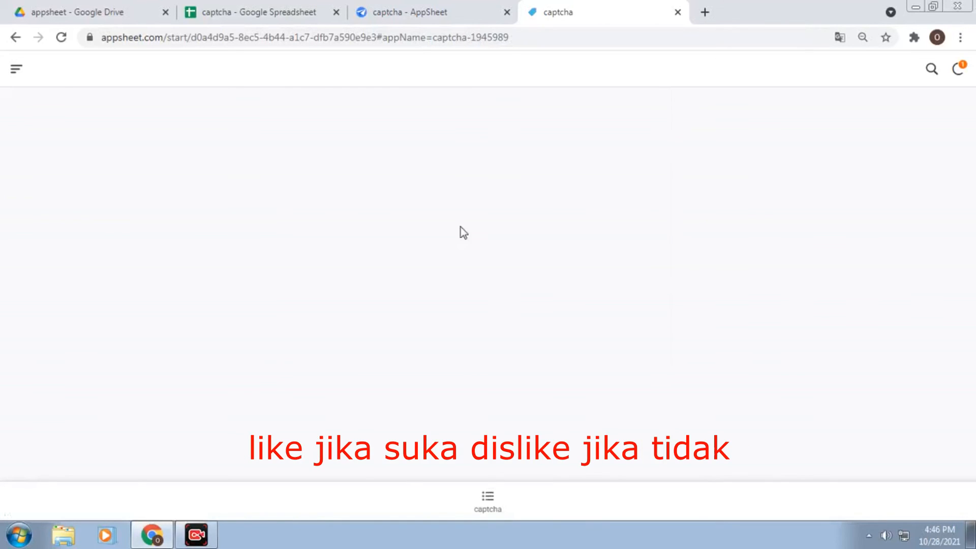
Verify row 4 holds c2605c92 in captha and text, then show the app's captcha list
{"action": "left_click", "coordinate": [259, 16]}
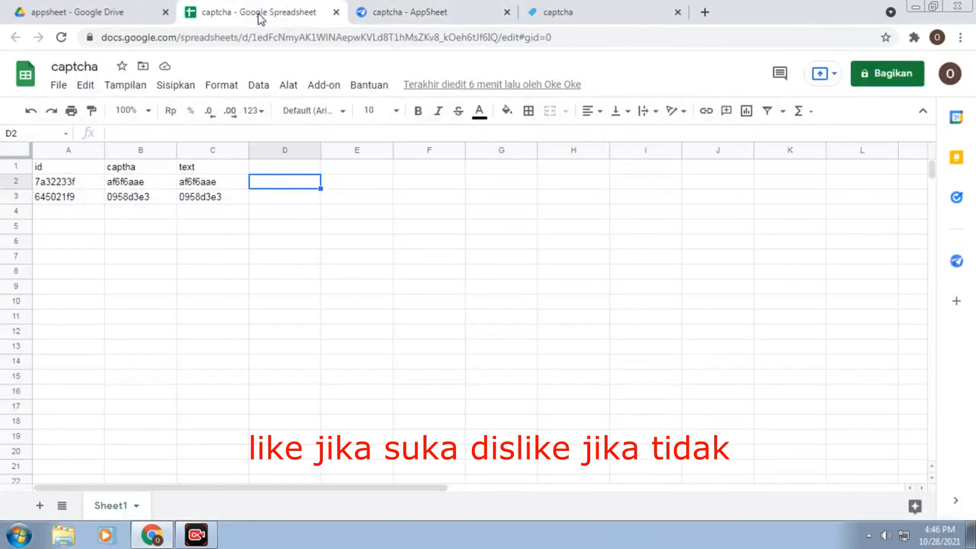
{"action": "left_click", "coordinate": [377, 268]}
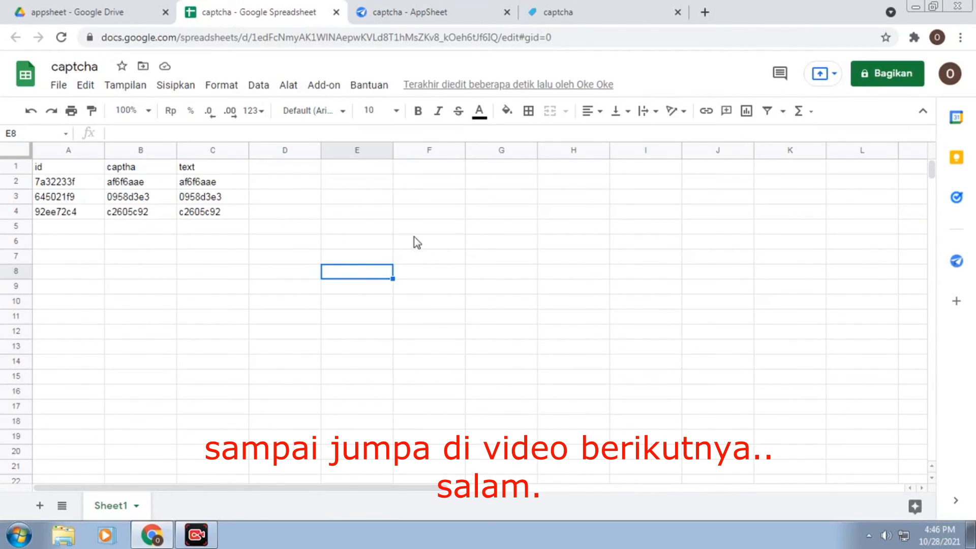
{"action": "left_click", "coordinate": [613, 8]}
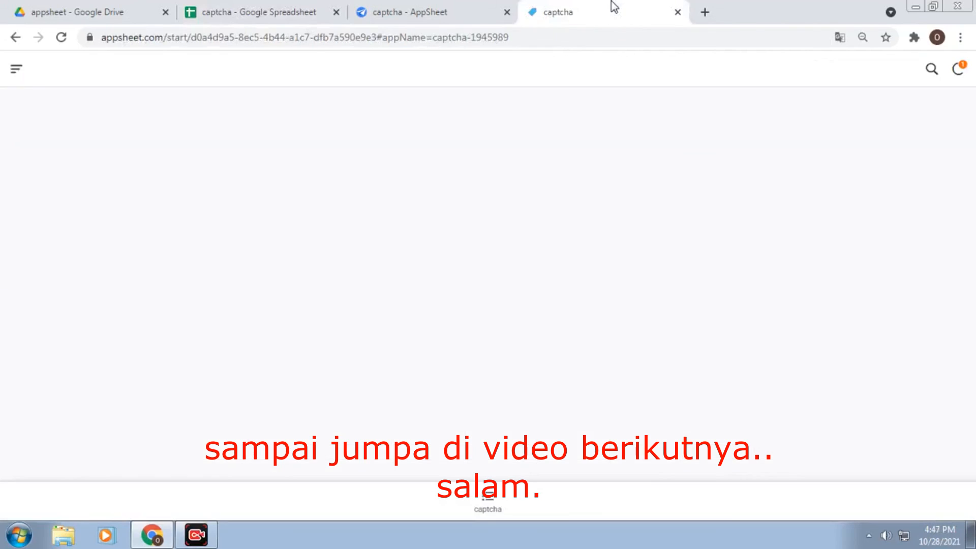
{"action": "left_click", "coordinate": [488, 500]}
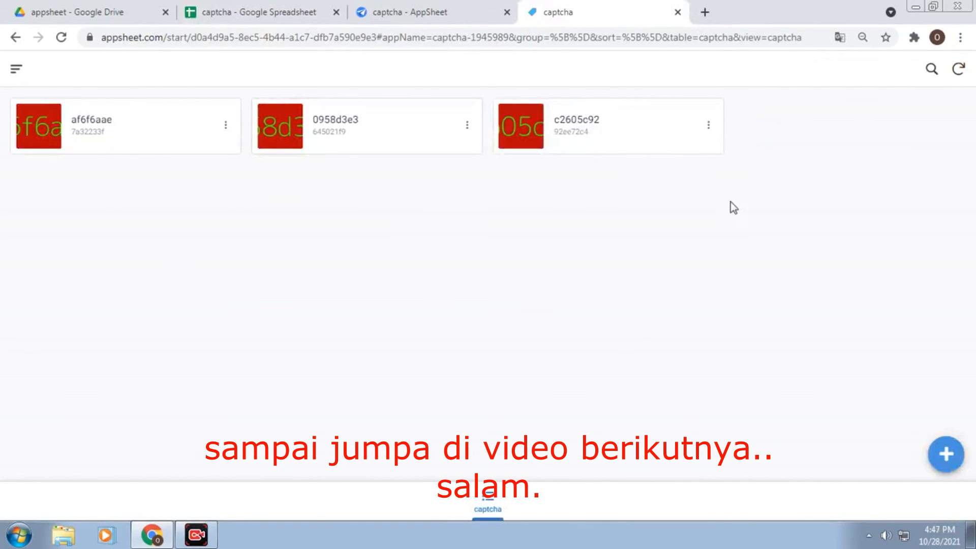